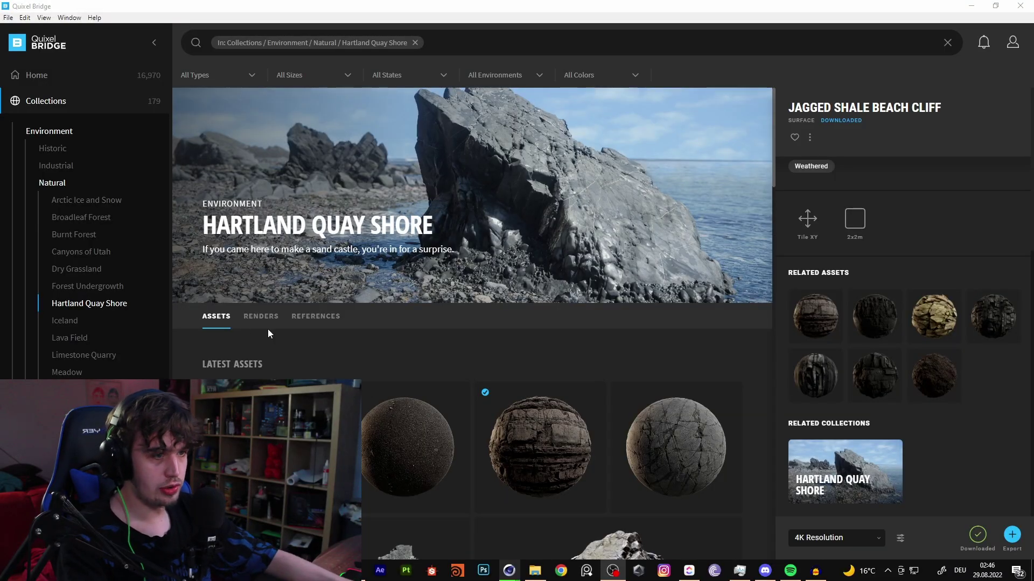
View the second and third renders of the Hartland Quay Shore collection.
{"action": "triple_click", "coordinate": [207, 231]}
{"action": "left_click", "coordinate": [261, 316]}
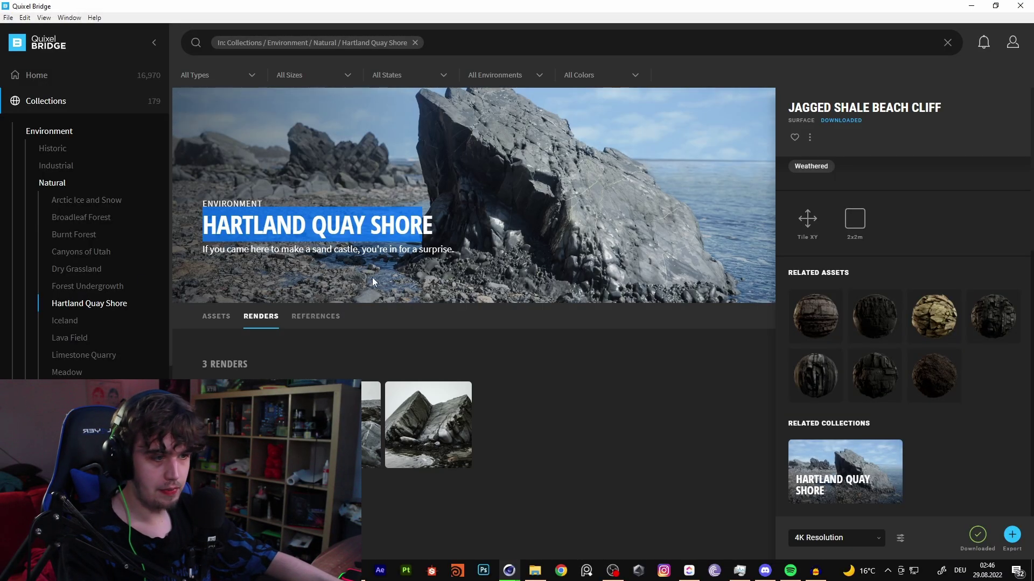
{"action": "left_click", "coordinate": [340, 425]}
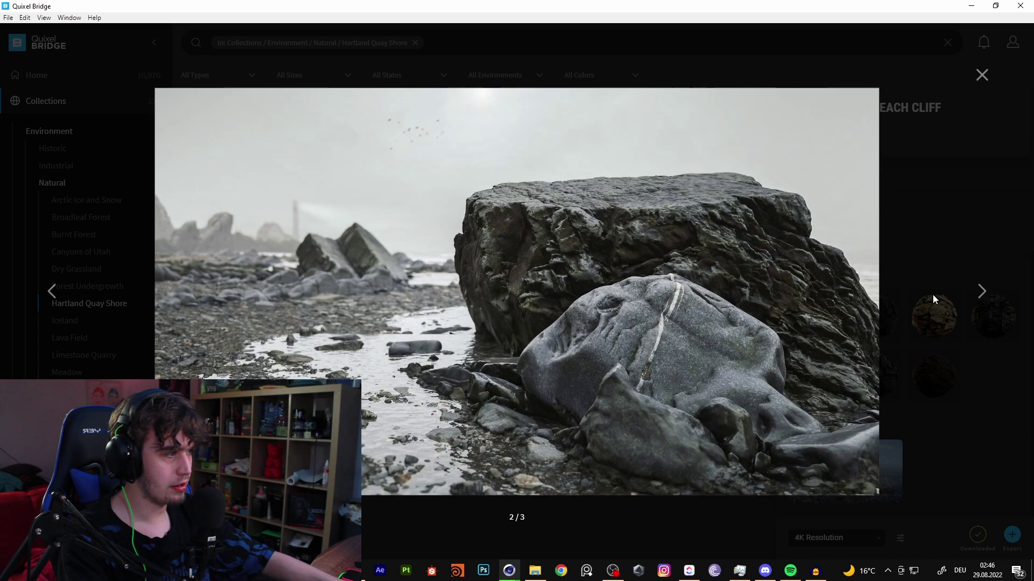
{"action": "left_click", "coordinate": [980, 291]}
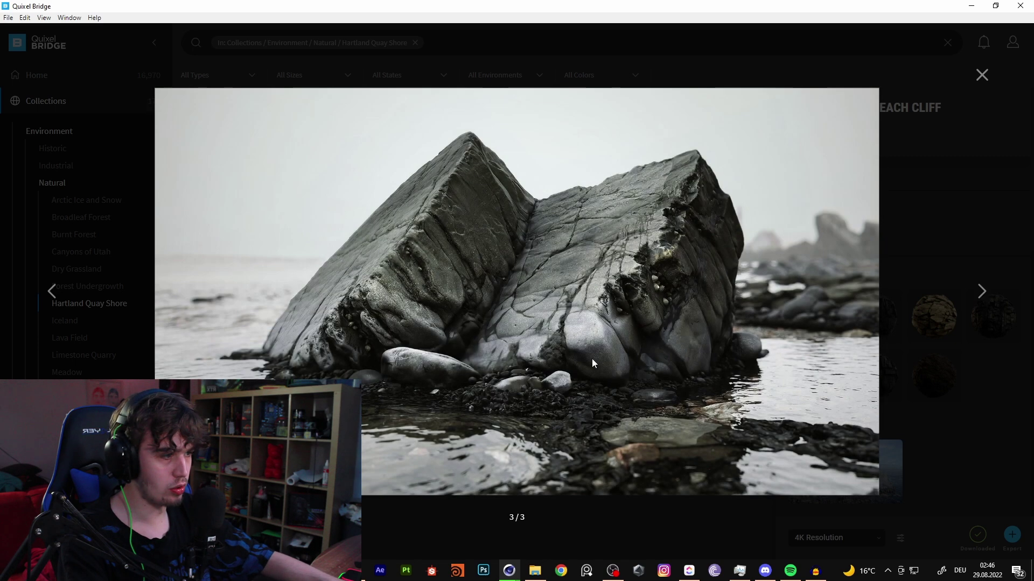
{"action": "left_click", "coordinate": [929, 396]}
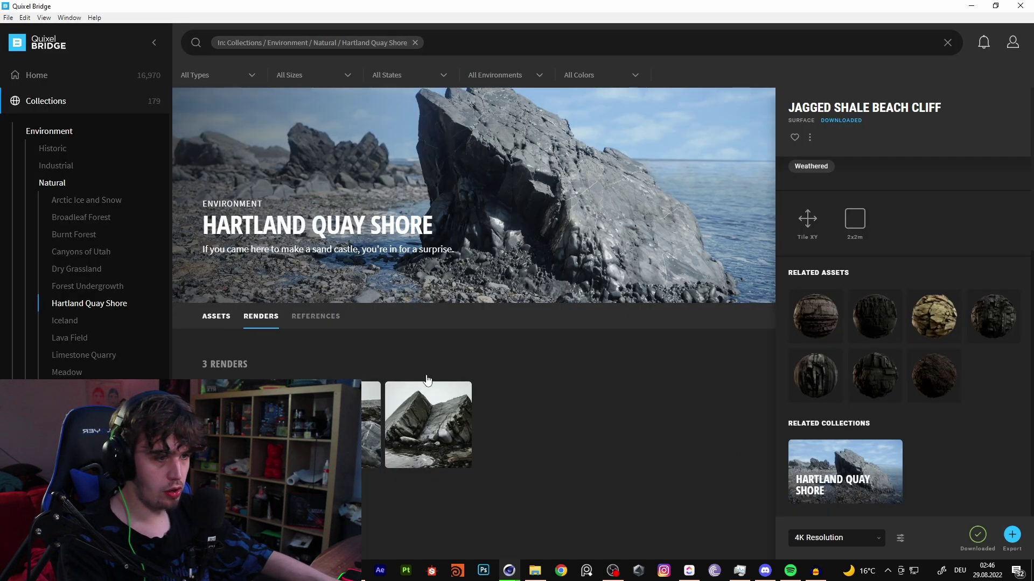
Browse the Hartland Quay Shore assets, examining the rock models and the rock and gravel surfaces.
{"action": "left_click", "coordinate": [216, 316]}
{"action": "scroll", "coordinate": [568, 294], "scroll_direction": "down", "scroll_amount": 3}
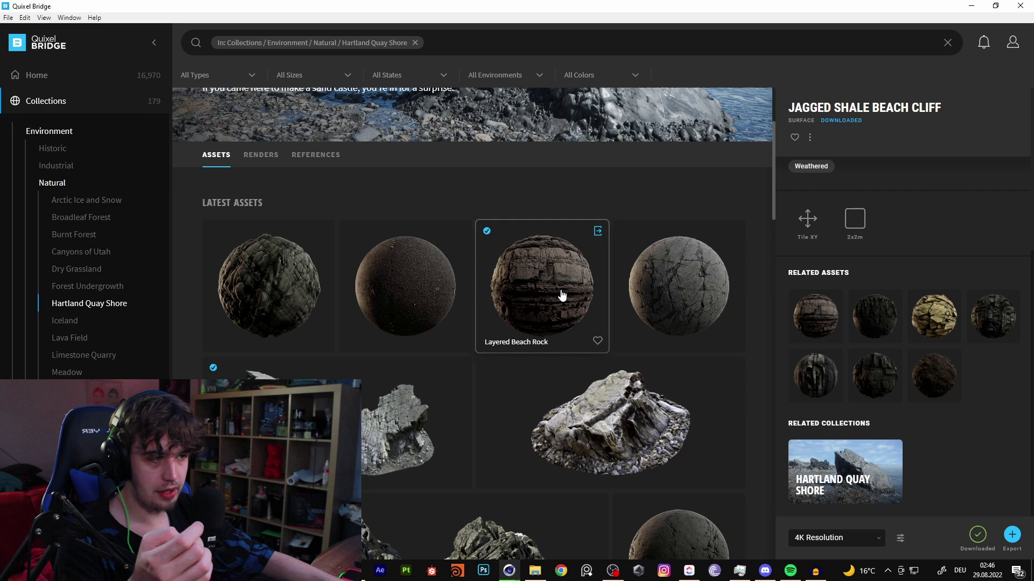
{"action": "scroll", "coordinate": [558, 282], "scroll_direction": "down", "scroll_amount": 10}
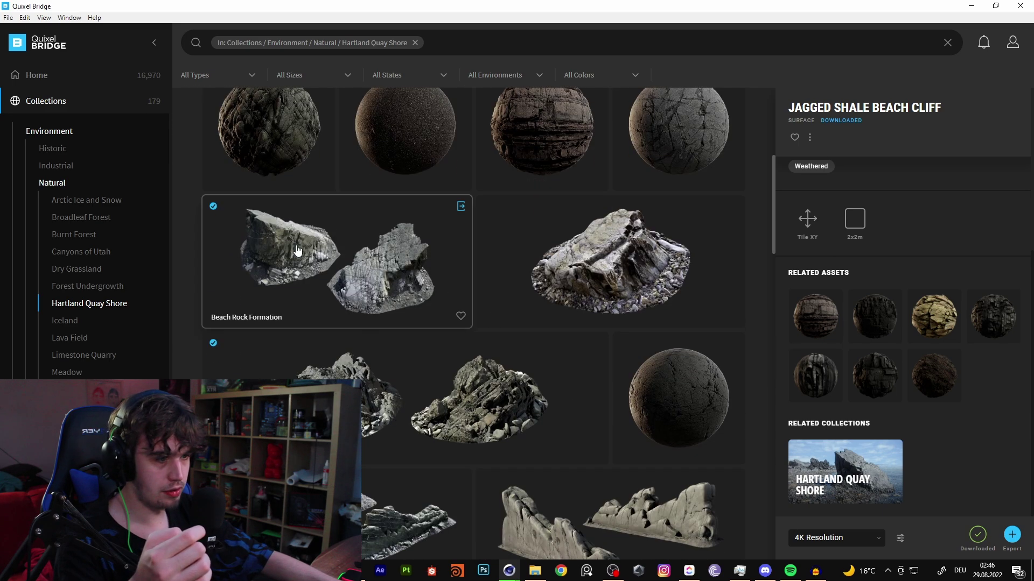
{"action": "scroll", "coordinate": [541, 335], "scroll_direction": "down", "scroll_amount": 5}
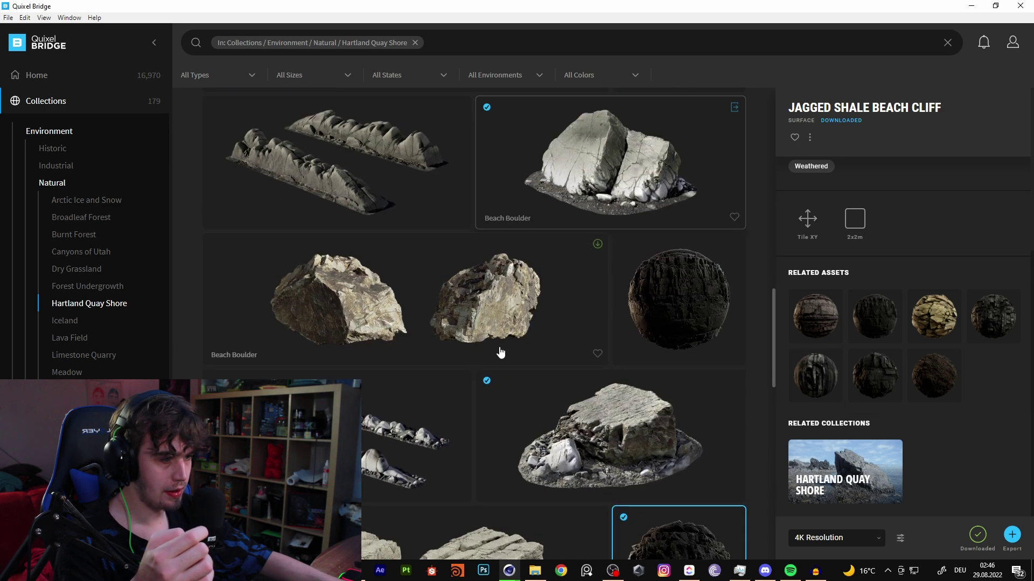
{"action": "scroll", "coordinate": [705, 345], "scroll_direction": "up", "scroll_amount": 1}
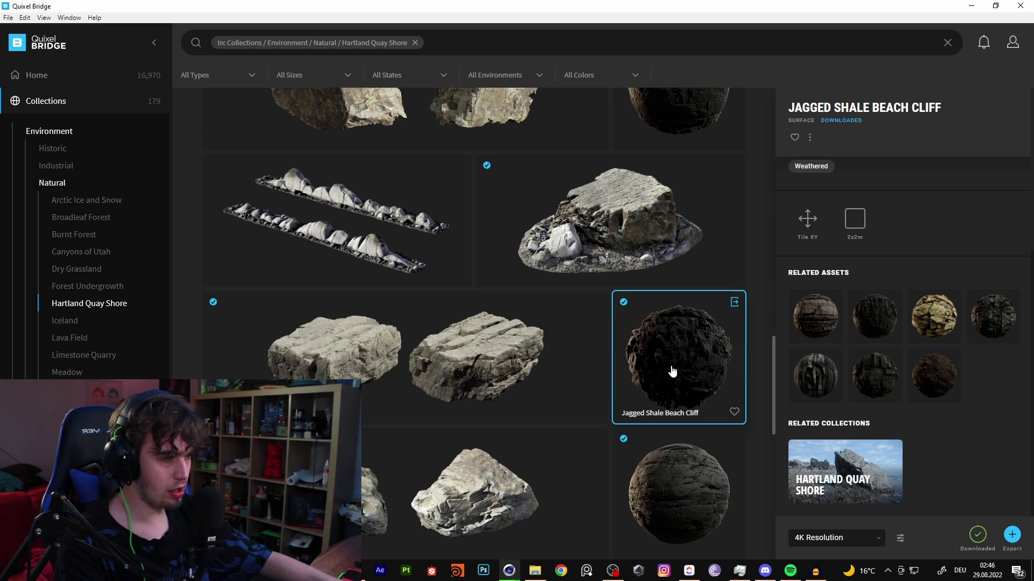
{"action": "scroll", "coordinate": [662, 388], "scroll_direction": "down", "scroll_amount": 6}
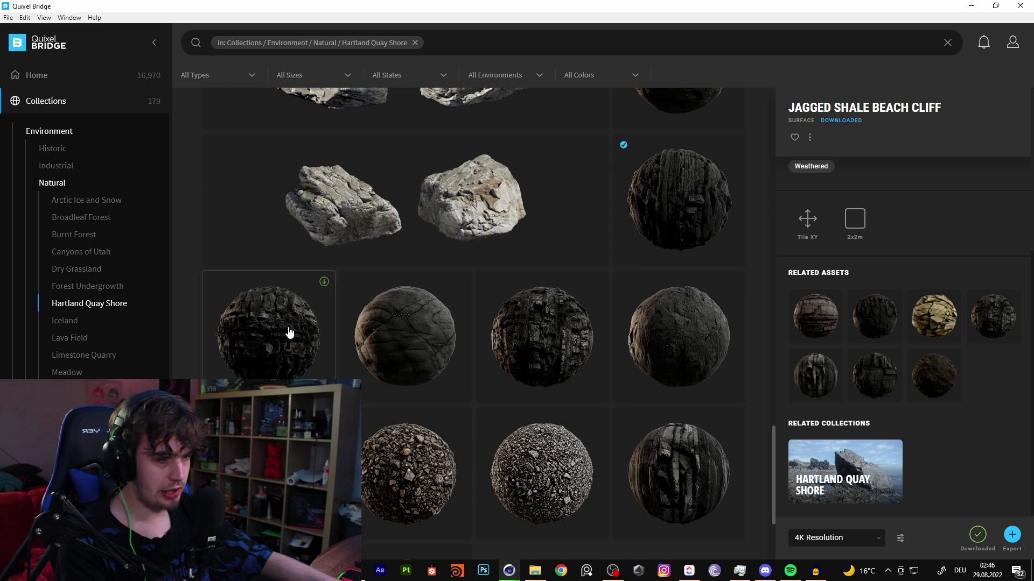
{"action": "scroll", "coordinate": [292, 330], "scroll_direction": "down", "scroll_amount": 1}
{"action": "scroll", "coordinate": [454, 323], "scroll_direction": "down", "scroll_amount": 2}
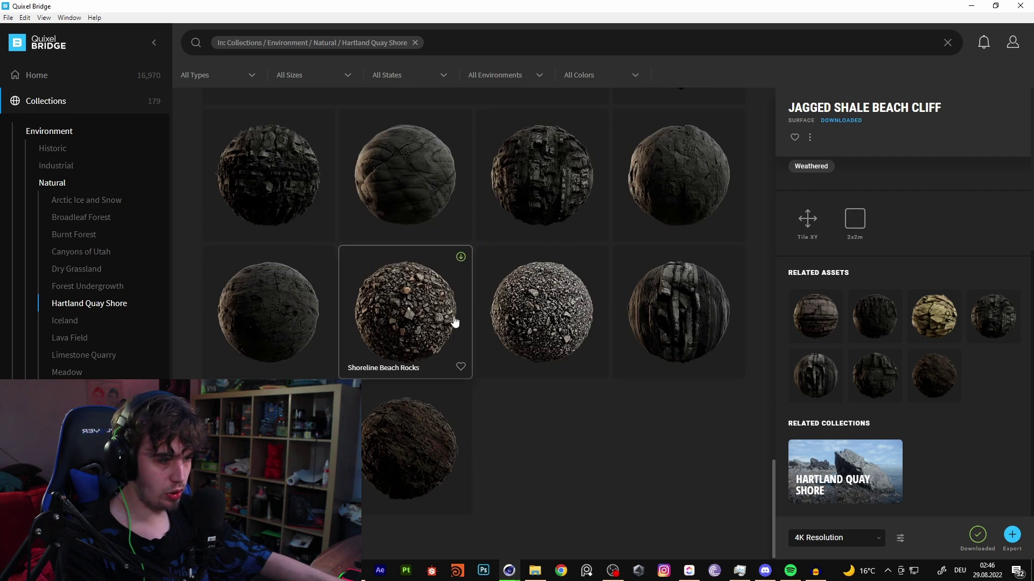
{"action": "scroll", "coordinate": [505, 417], "scroll_direction": "up", "scroll_amount": 6}
{"action": "scroll", "coordinate": [556, 355], "scroll_direction": "up", "scroll_amount": 10}
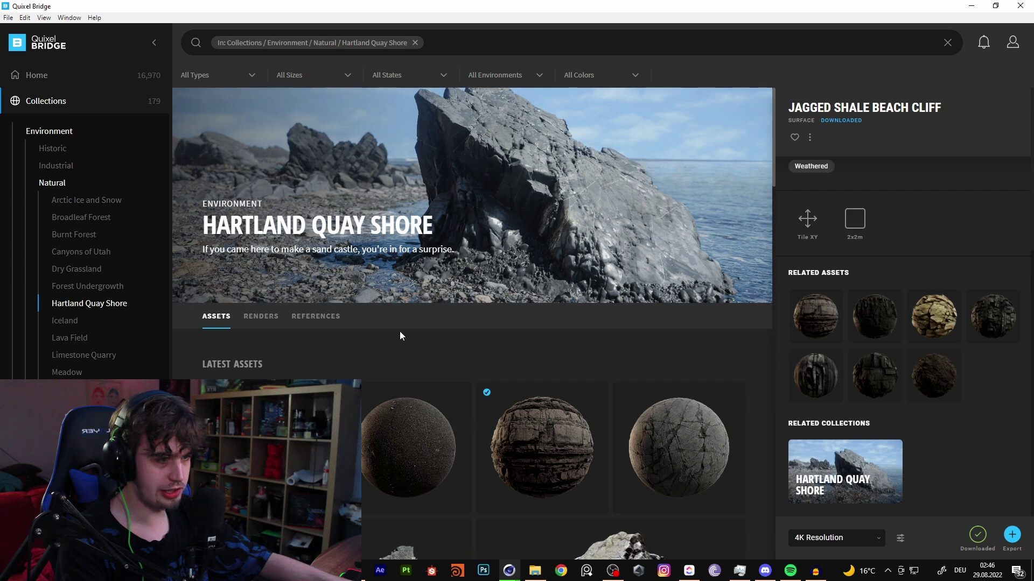
Look over the Hartland Quay Shore reference photos and view the third render once more.
{"action": "left_click", "coordinate": [317, 317]}
{"action": "scroll", "coordinate": [530, 468], "scroll_direction": "down", "scroll_amount": 4}
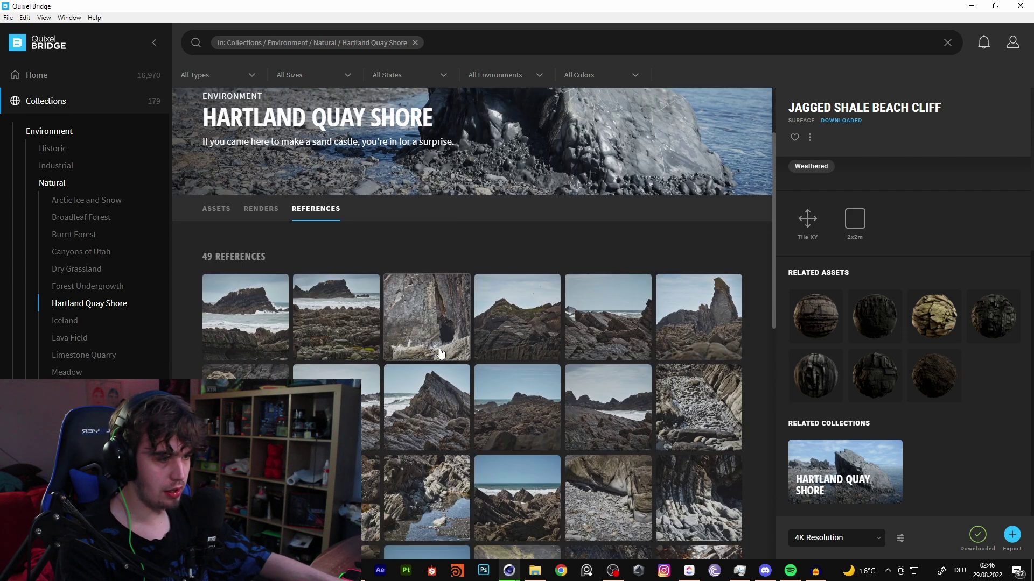
{"action": "scroll", "coordinate": [530, 468], "scroll_direction": "down", "scroll_amount": 3}
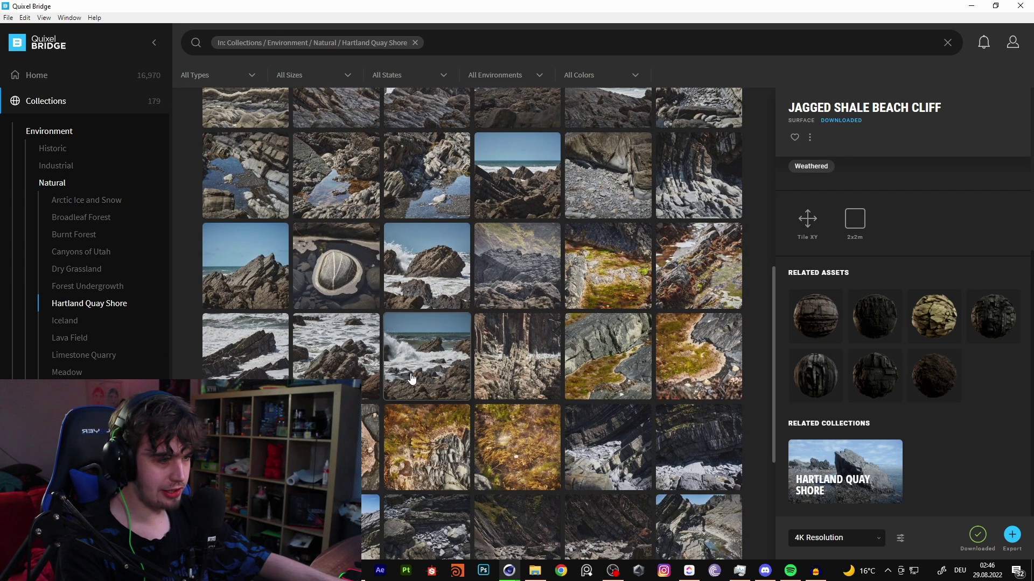
{"action": "scroll", "coordinate": [314, 294], "scroll_direction": "up", "scroll_amount": 6}
{"action": "left_click", "coordinate": [261, 262]}
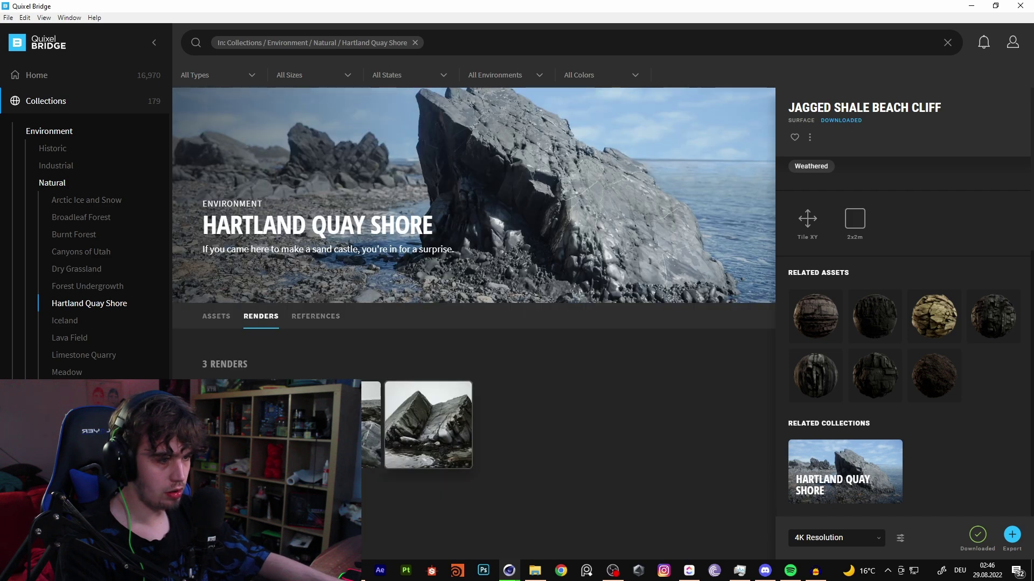
{"action": "left_click", "coordinate": [390, 446]}
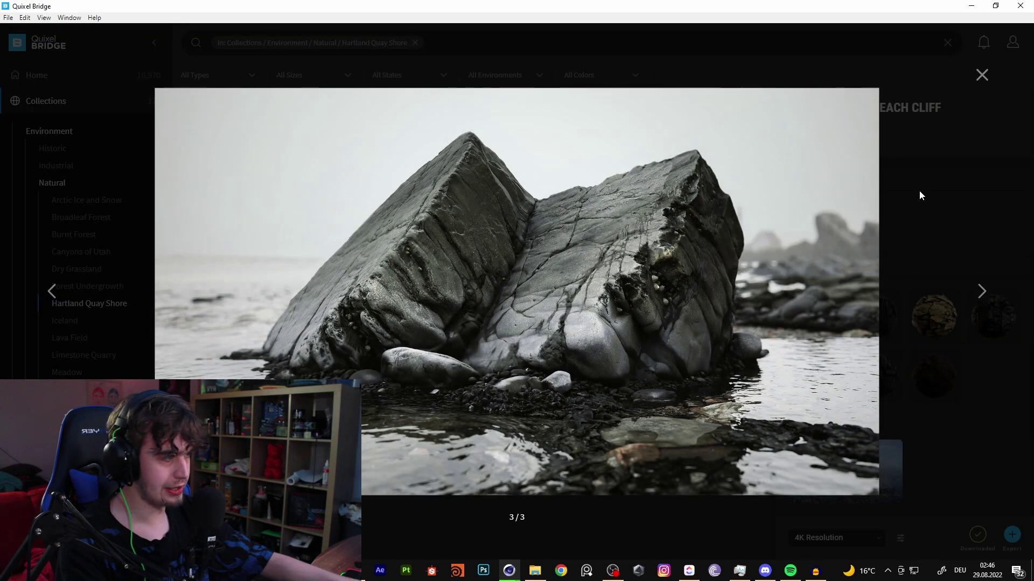
{"action": "left_click", "coordinate": [918, 199]}
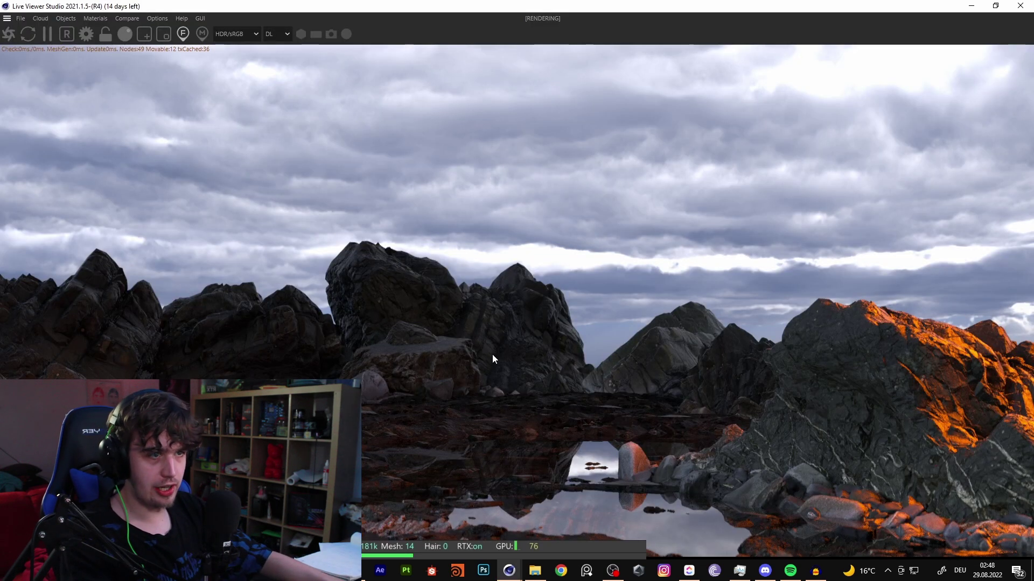
Set the Octane Live Viewer kernel to PT, lock the render resolution, and inspect the whole coastal rock render.
{"action": "left_click", "coordinate": [277, 34]}
{"action": "left_click", "coordinate": [286, 80]}
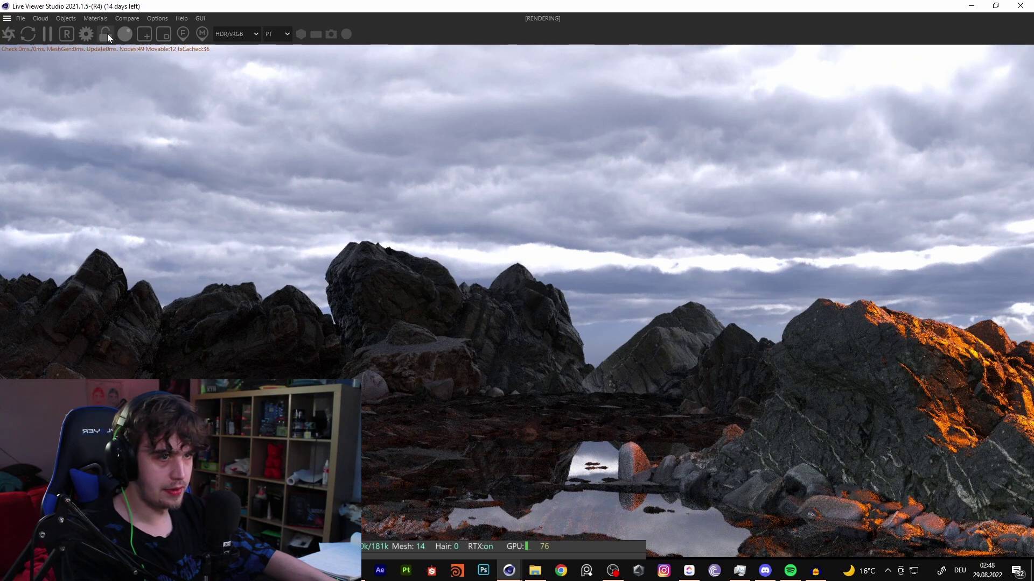
{"action": "left_click", "coordinate": [108, 33]}
{"action": "scroll", "coordinate": [498, 379], "scroll_direction": "up", "scroll_amount": 3}
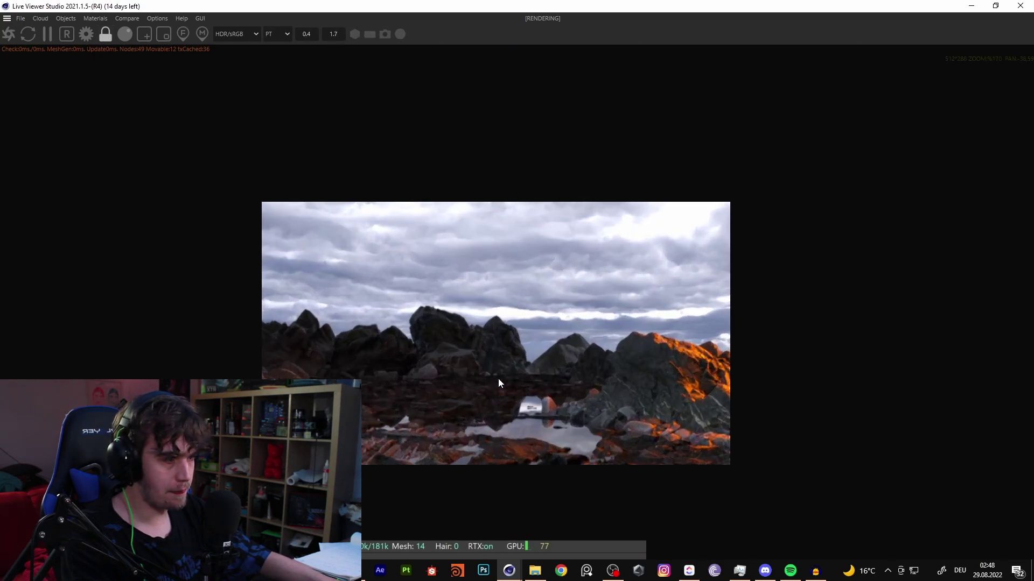
{"action": "scroll", "coordinate": [499, 379], "scroll_direction": "down", "scroll_amount": 5}
{"action": "scroll", "coordinate": [448, 347], "scroll_direction": "up", "scroll_amount": 3}
{"action": "scroll", "coordinate": [490, 365], "scroll_direction": "down", "scroll_amount": 2}
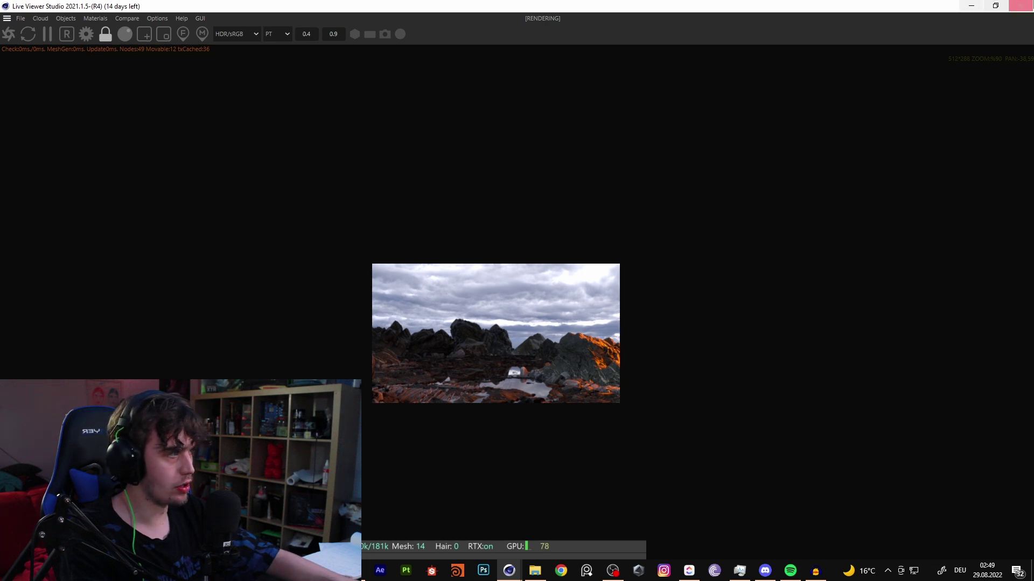
Close the Live Viewer and return to the empty Untitled 3 scene in Cinema 4D.
{"action": "left_click", "coordinate": [1022, 5]}
{"action": "left_click", "coordinate": [539, 35]}
{"action": "left_click", "coordinate": [570, 65]}
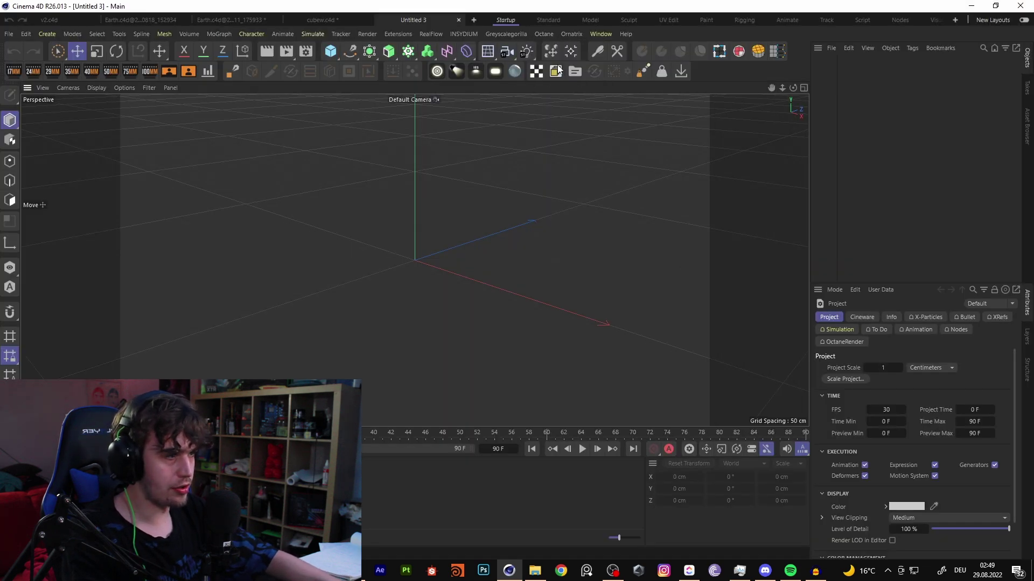
{"action": "left_click", "coordinate": [1022, 4]}
Add a plane to the empty scene and raise it about 47 cm along the Y axis.
{"action": "left_click_drag", "start_coordinate": [331, 54], "coordinate": [452, 91]}
{"action": "left_click_drag", "start_coordinate": [492, 176], "coordinate": [457, 259], "text": "alt"}
{"action": "right_click_drag", "start_coordinate": [457, 258], "coordinate": [367, 216], "text": "alt"}
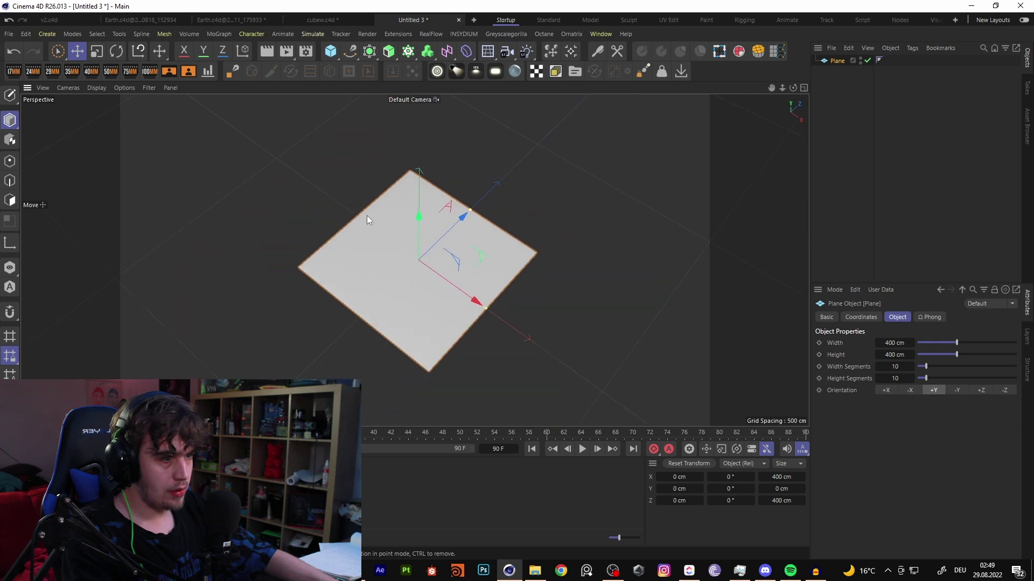
{"action": "left_click_drag", "start_coordinate": [419, 214], "coordinate": [418, 201]}
Scale the plane up uniformly to about 3340 cm square.
{"action": "left_click", "coordinate": [99, 56]}
{"action": "left_click_drag", "start_coordinate": [178, 167], "coordinate": [431, 199]}
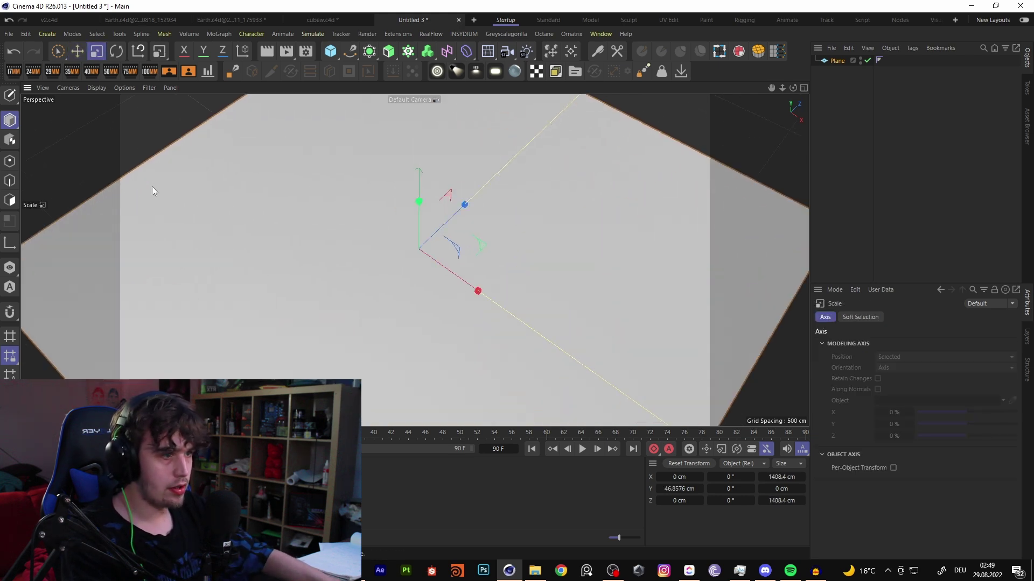
{"action": "left_click_drag", "start_coordinate": [152, 187], "coordinate": [324, 242]}
{"action": "left_click_drag", "start_coordinate": [391, 247], "coordinate": [592, 145], "text": "alt"}
{"action": "middle_click_drag", "start_coordinate": [592, 146], "coordinate": [530, 258], "text": "alt"}
{"action": "left_click_drag", "start_coordinate": [531, 264], "coordinate": [529, 209], "text": "alt"}
Enlarge the plane to about 5538 cm square and check the rock materials in the Asset Browser.
{"action": "left_click", "coordinate": [1025, 124]}
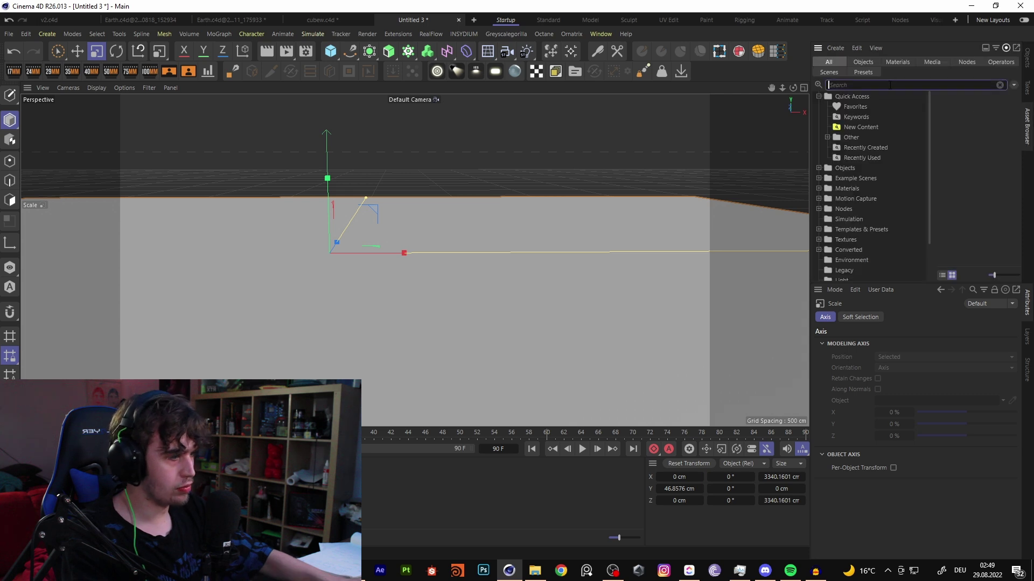
{"action": "left_click_drag", "start_coordinate": [302, 258], "coordinate": [305, 281], "text": "alt"}
{"action": "left_click_drag", "start_coordinate": [170, 265], "coordinate": [309, 244], "text": "alt"}
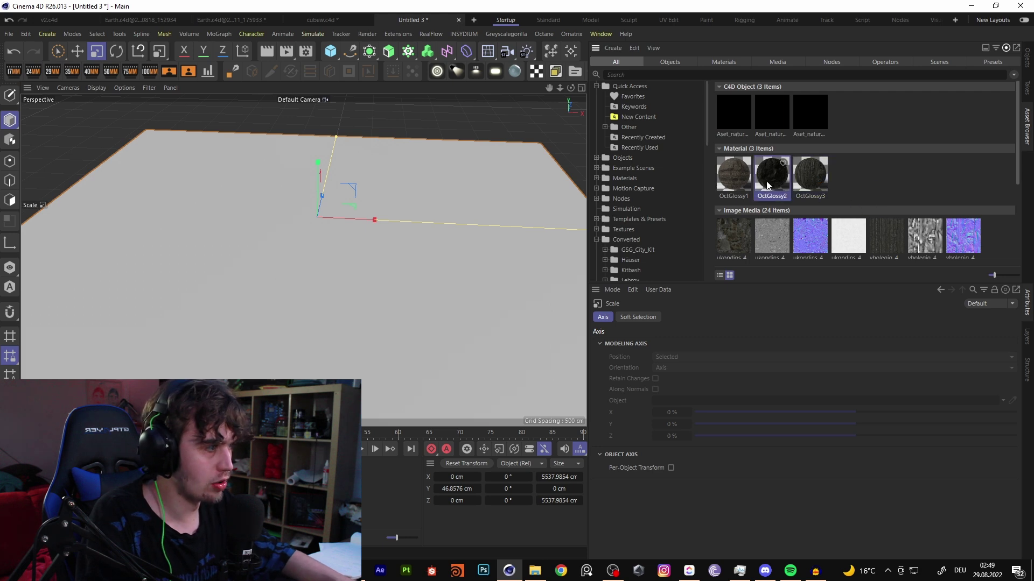
{"action": "left_click", "coordinate": [1025, 58]}
Switch to Quixel Bridge and open the file folder of the downloaded Jagged Shale Beach Cliff surface.
{"action": "key", "text": "alt+Tab"}
{"action": "scroll", "coordinate": [556, 346], "scroll_direction": "down", "scroll_amount": 3}
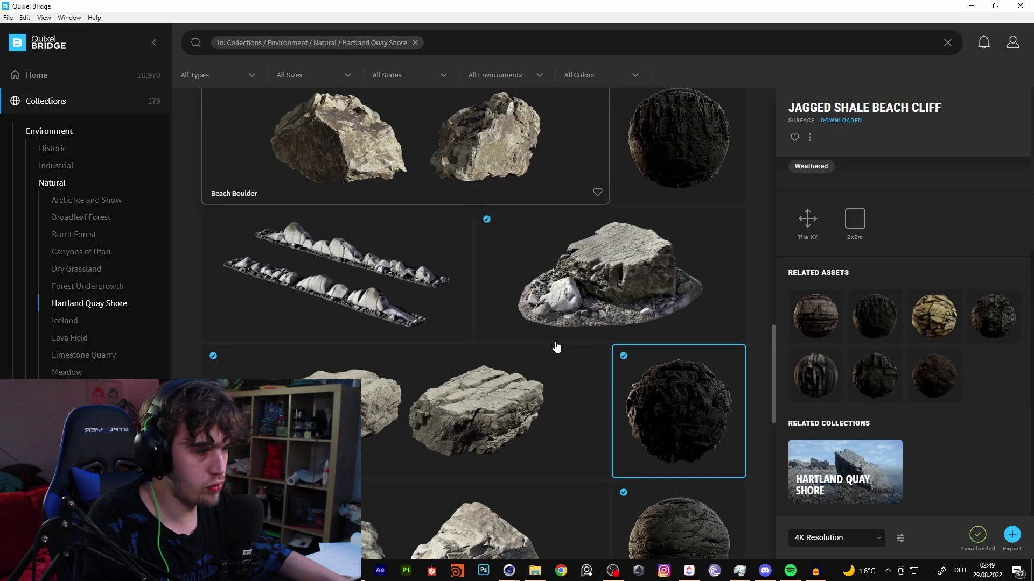
{"action": "scroll", "coordinate": [674, 304], "scroll_direction": "down", "scroll_amount": 2}
{"action": "right_click", "coordinate": [669, 289]}
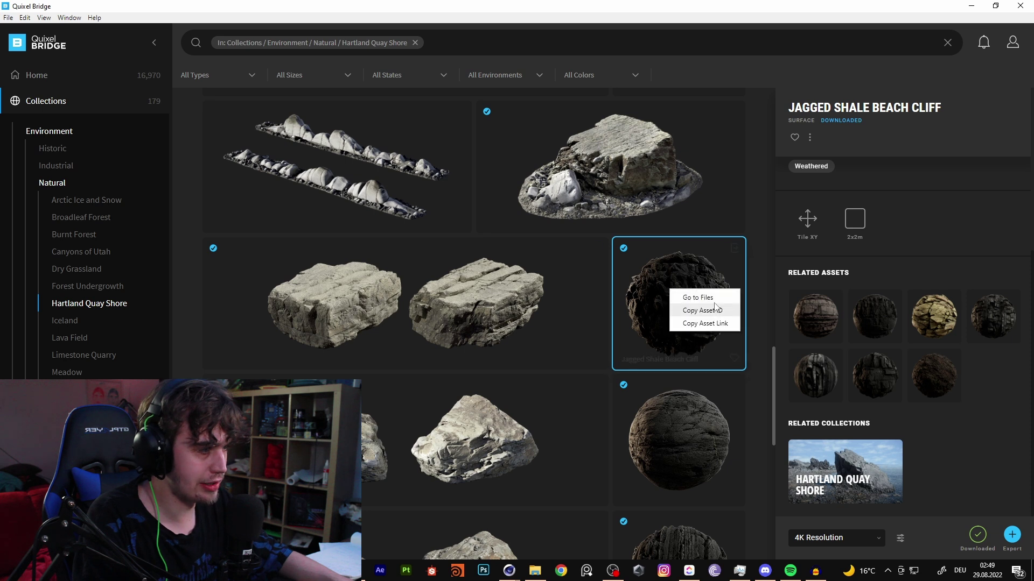
{"action": "left_click", "coordinate": [754, 133]}
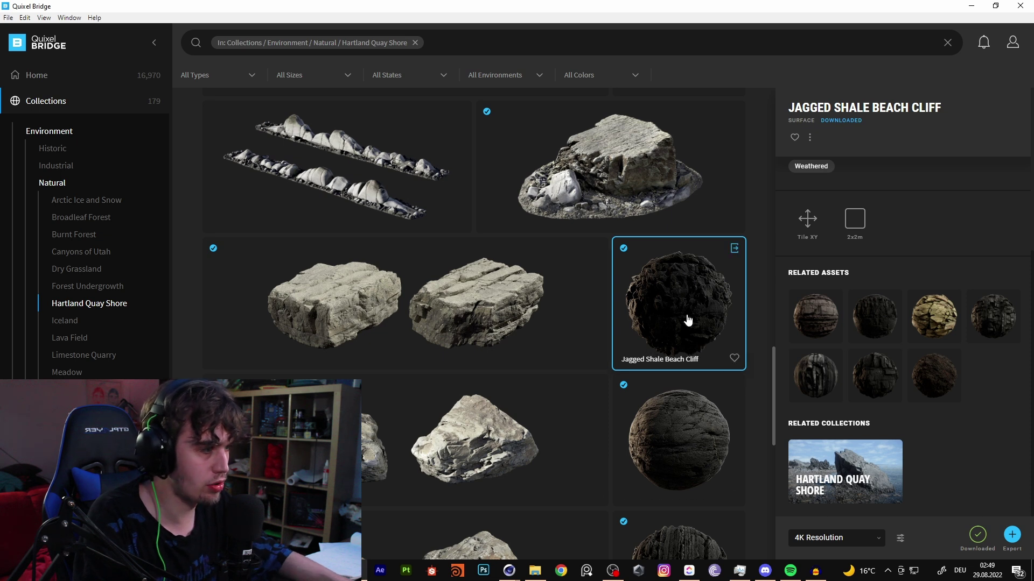
{"action": "right_click", "coordinate": [660, 289]}
{"action": "left_click", "coordinate": [691, 296]}
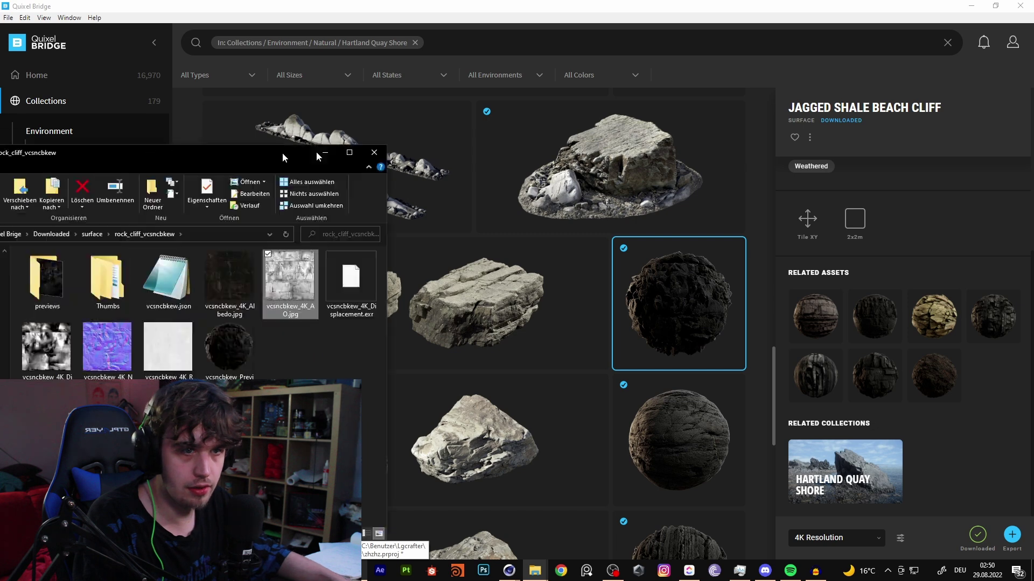
In OctGlossy2's Octane node graph, space out the displacement texture and Displacement nodes and view the displacement's level of detail options.
{"action": "left_click_drag", "start_coordinate": [716, 356], "coordinate": [777, 396]}
{"action": "left_click", "coordinate": [663, 252]}
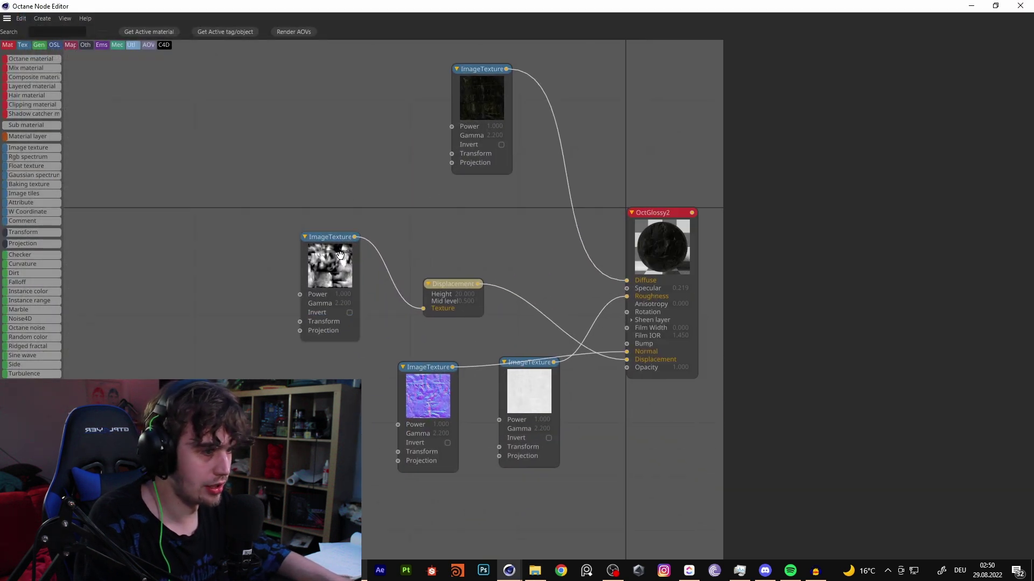
{"action": "left_click_drag", "start_coordinate": [329, 254], "coordinate": [273, 250]}
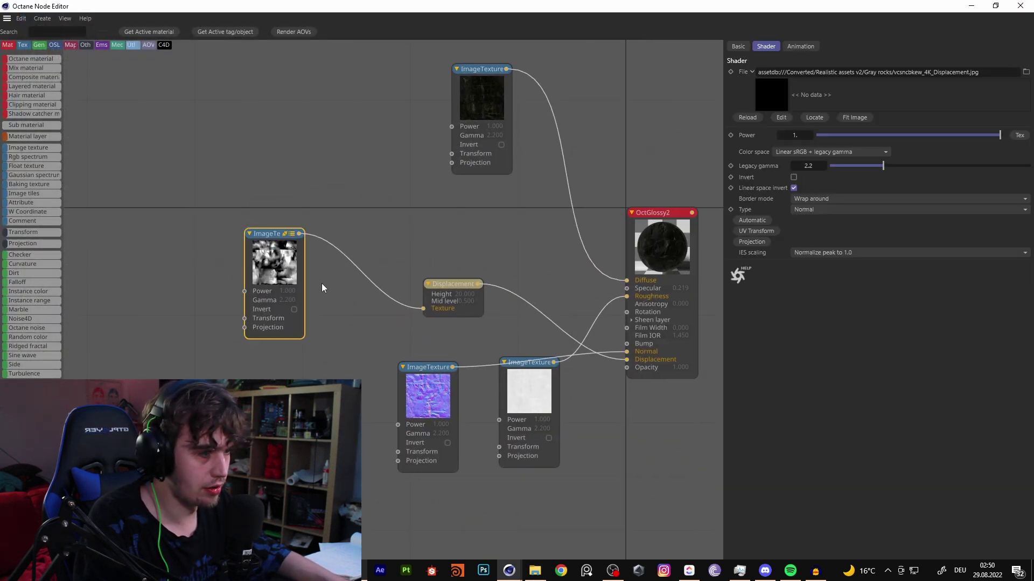
{"action": "left_click_drag", "start_coordinate": [448, 282], "coordinate": [424, 263]}
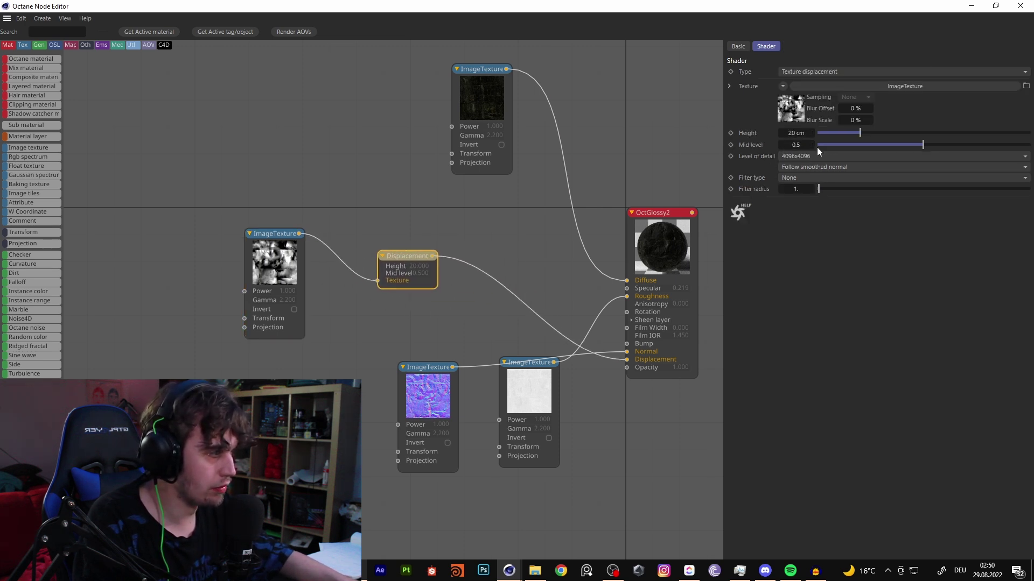
{"action": "left_click", "coordinate": [806, 156]}
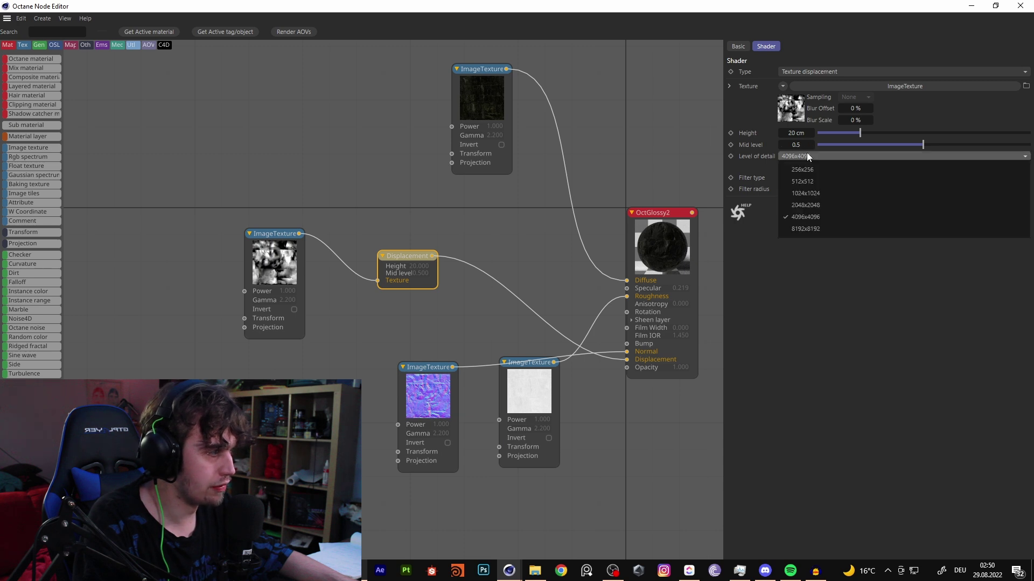
{"action": "left_click", "coordinate": [774, 179]}
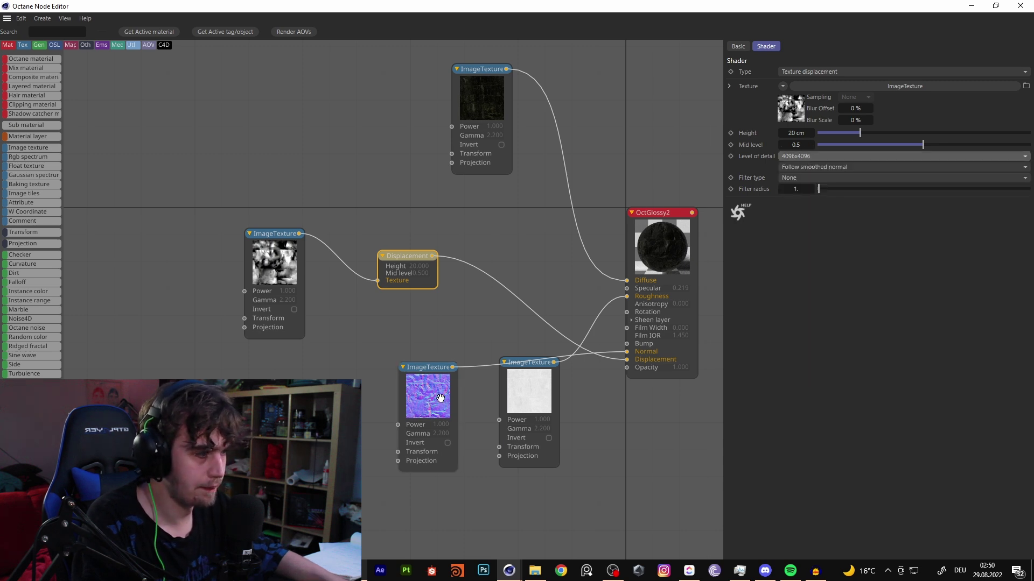
Connect the displacement image texture to OctGlossy2's Bump input and move the normal and roughness texture nodes away from the material.
{"action": "middle_click_drag", "start_coordinate": [440, 399], "coordinate": [442, 340]}
{"action": "left_click_drag", "start_coordinate": [407, 358], "coordinate": [355, 325]}
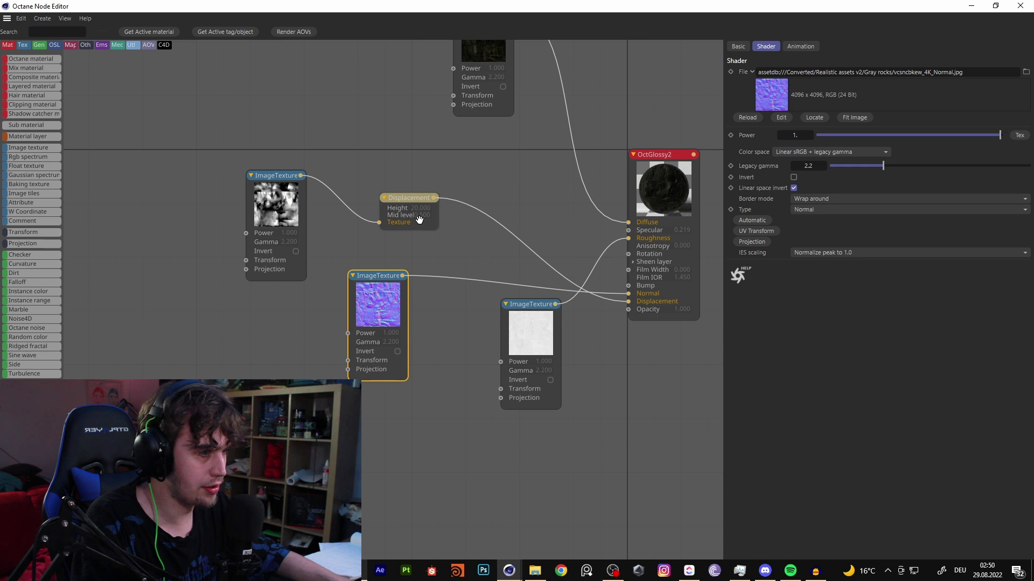
{"action": "left_click_drag", "start_coordinate": [301, 175], "coordinate": [628, 285]}
{"action": "left_click_drag", "start_coordinate": [509, 353], "coordinate": [495, 361]}
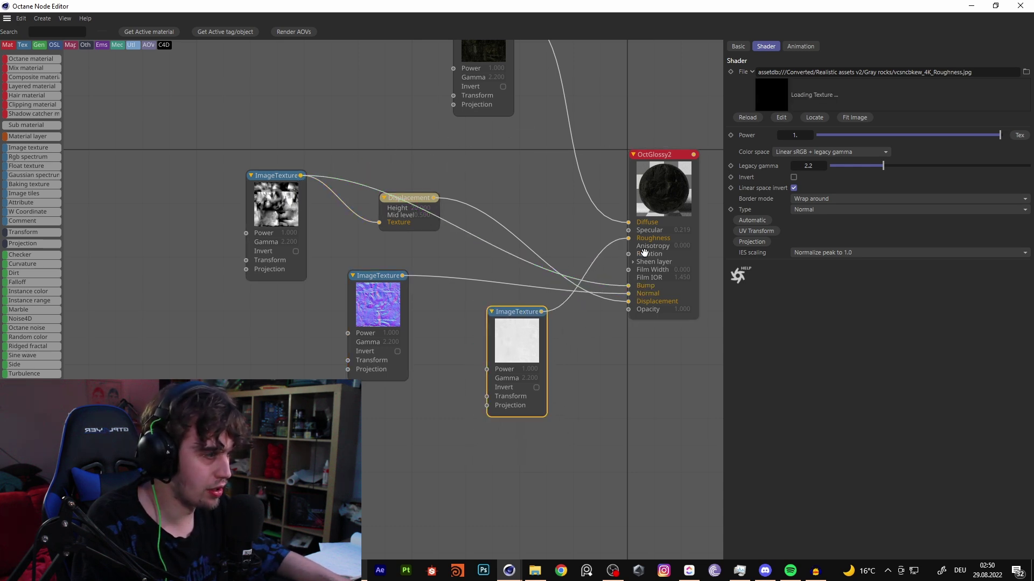
Set OctGlossy2's specular float value to about 0.133 and close the node editor.
{"action": "left_click", "coordinate": [659, 188]}
{"action": "left_click", "coordinate": [798, 47]}
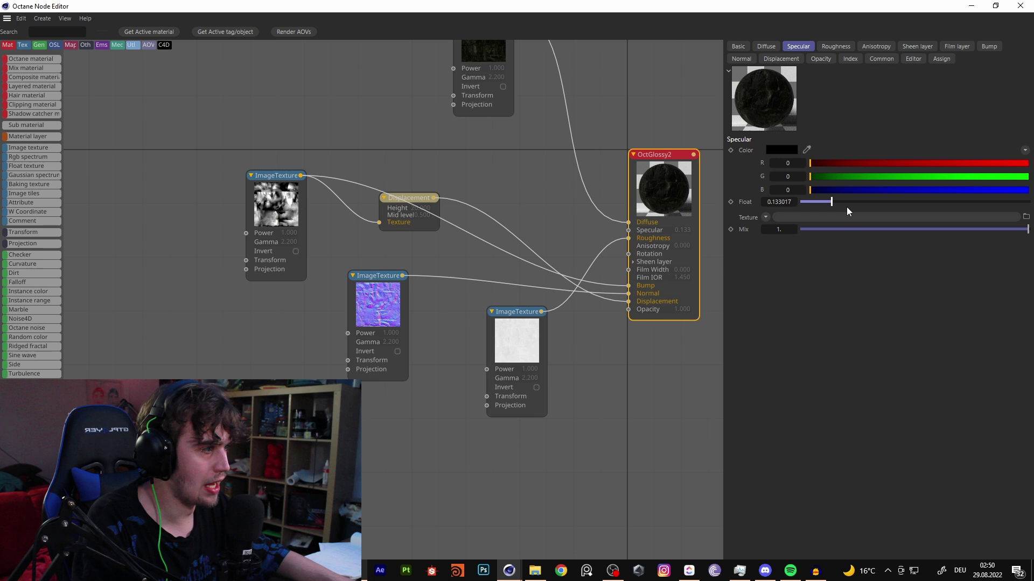
{"action": "left_click", "coordinate": [1020, 6]}
{"action": "left_click", "coordinate": [380, 161]}
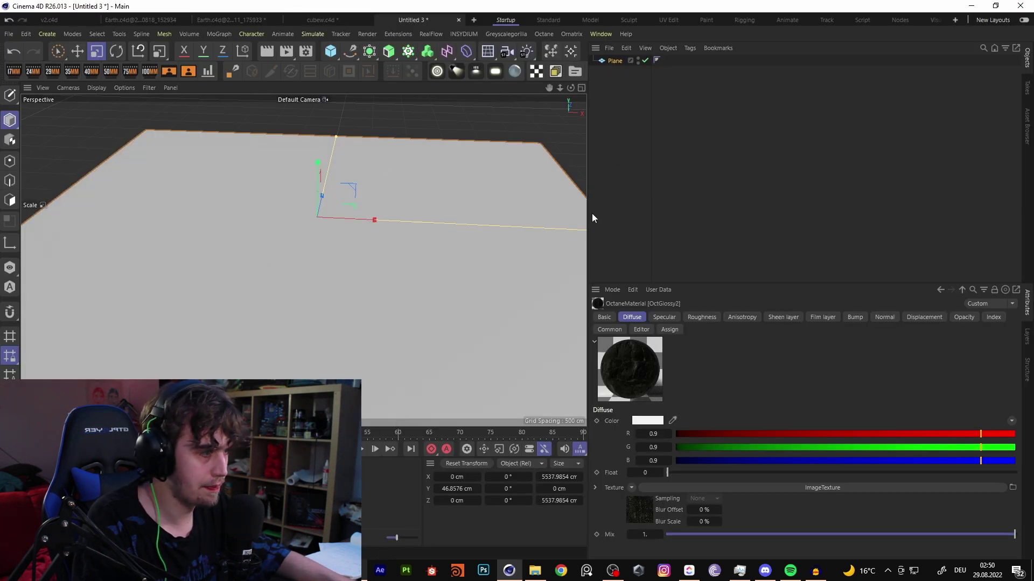
Apply OctGlossy2 to the ground plane with Cubic projection and 0.5 tiles in both U and V.
{"action": "left_click_drag", "start_coordinate": [587, 213], "coordinate": [779, 215]}
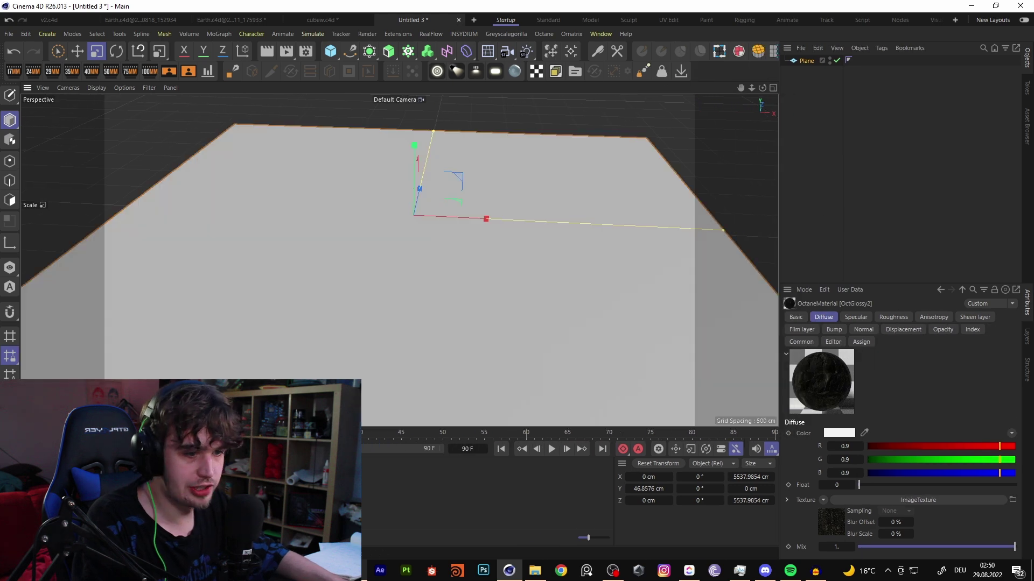
{"action": "left_click_drag", "start_coordinate": [38, 493], "coordinate": [328, 281]}
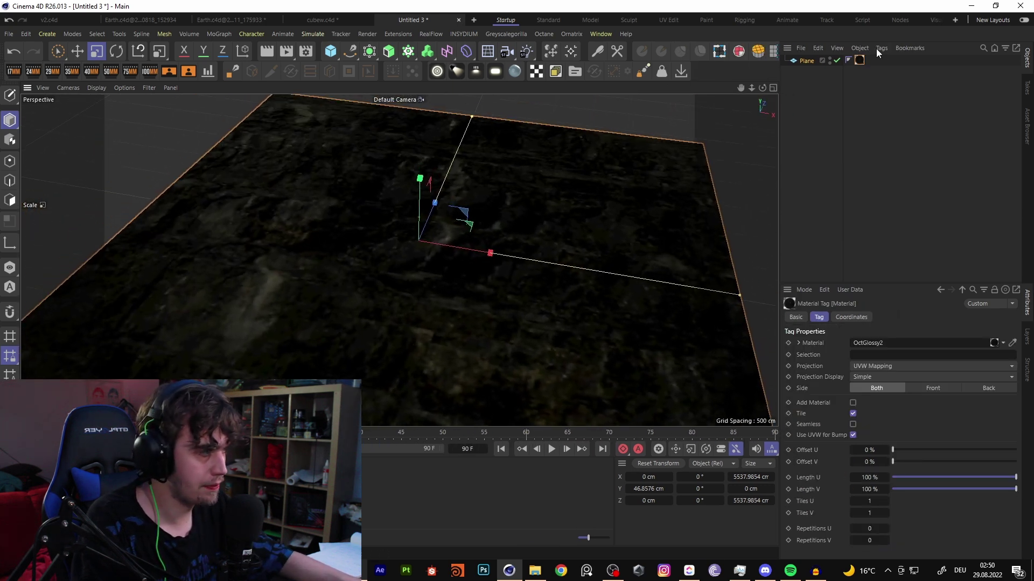
{"action": "left_click", "coordinate": [869, 366]}
{"action": "left_click", "coordinate": [882, 411]}
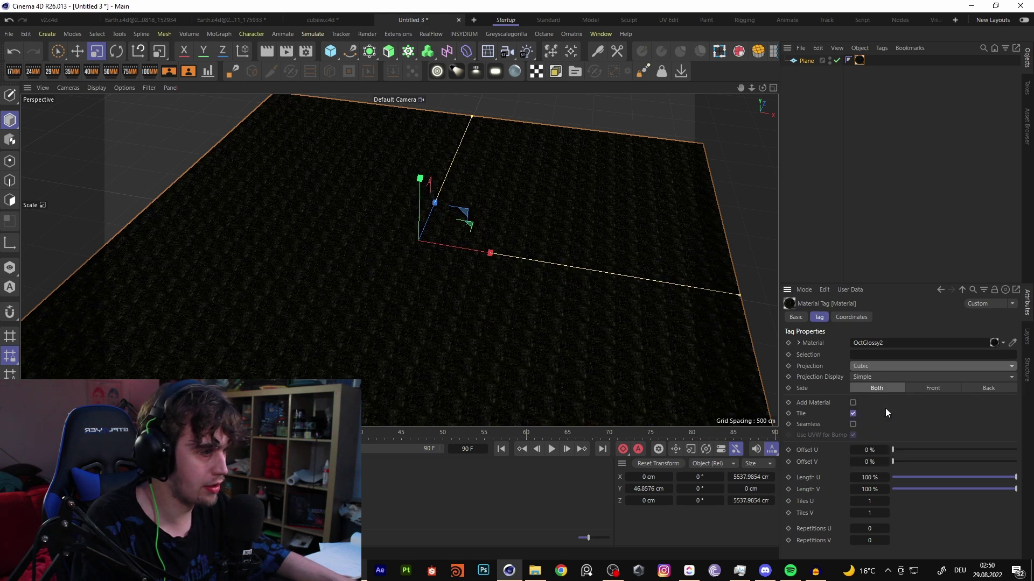
{"action": "left_click", "coordinate": [869, 502]}
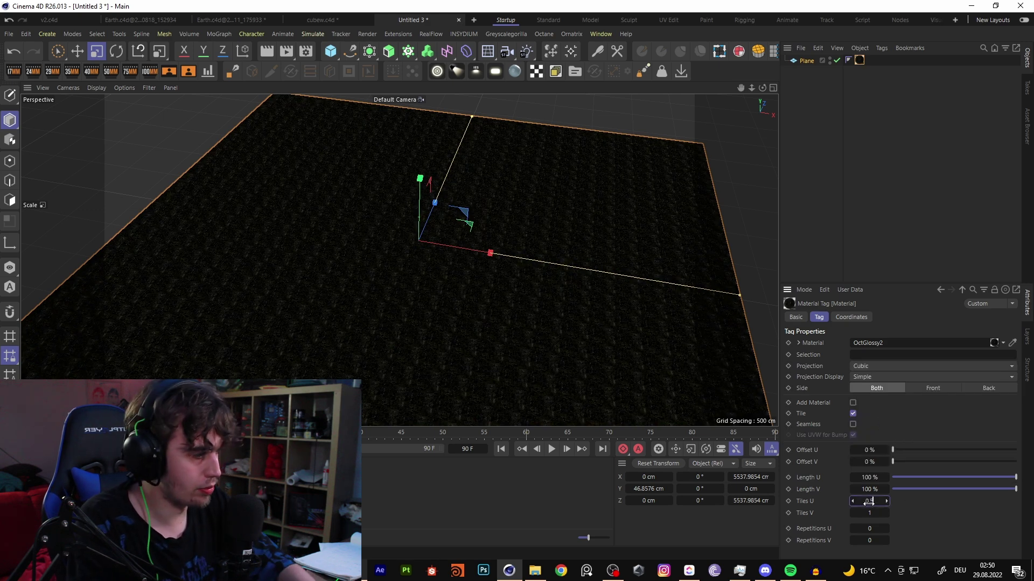
{"action": "key", "text": "Tab"}
{"action": "type", "text": "0.5"}
{"action": "key", "text": "Return"}
Open the Octane Live Viewer, dock it between the viewport and the object list, and render the plane.
{"action": "left_click_drag", "start_coordinate": [507, 266], "coordinate": [472, 305], "text": "alt"}
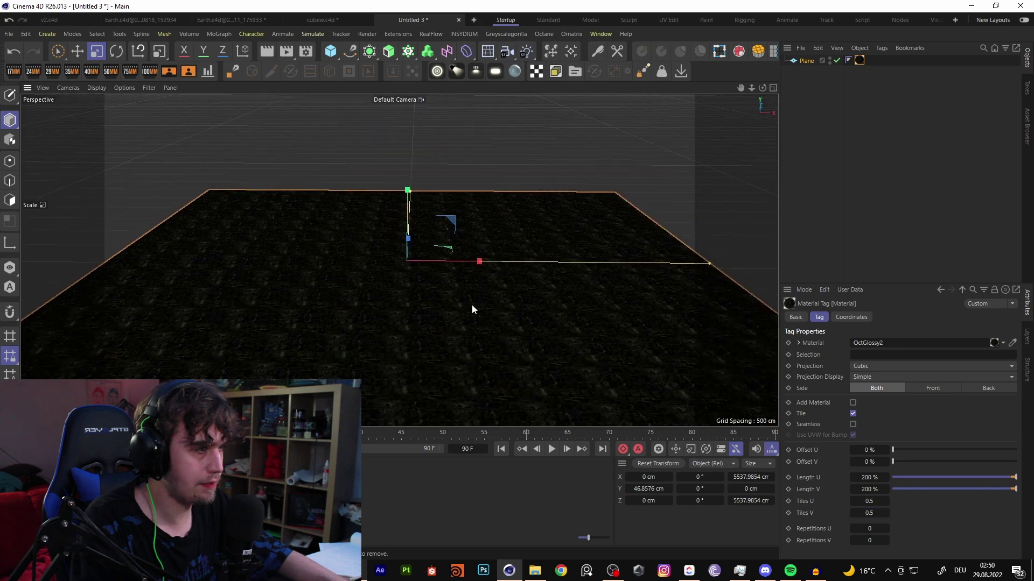
{"action": "middle_click_drag", "start_coordinate": [472, 306], "coordinate": [478, 299], "text": "alt"}
{"action": "left_click", "coordinate": [576, 77]}
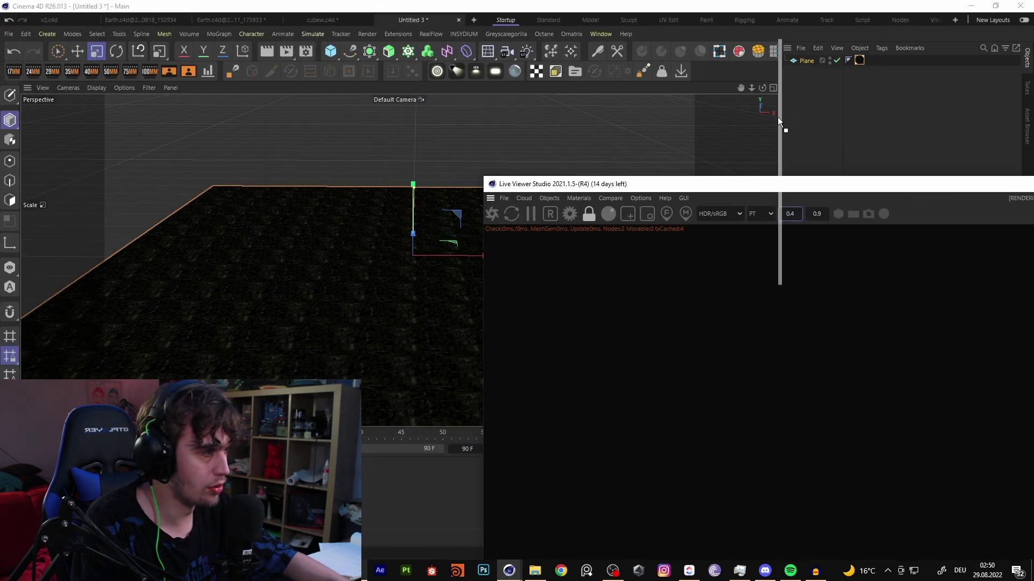
{"action": "left_click_drag", "start_coordinate": [777, 118], "coordinate": [778, 118]}
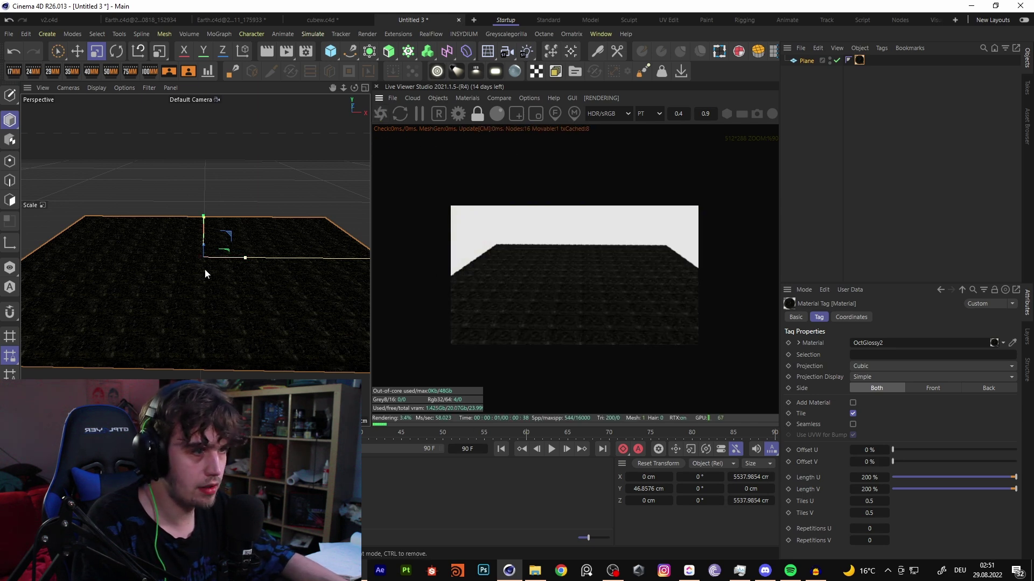
Add a camera, look through it, and set its heading and pitch rotation to 0°.
{"action": "left_click", "coordinate": [508, 51]}
{"action": "left_click", "coordinate": [843, 60]}
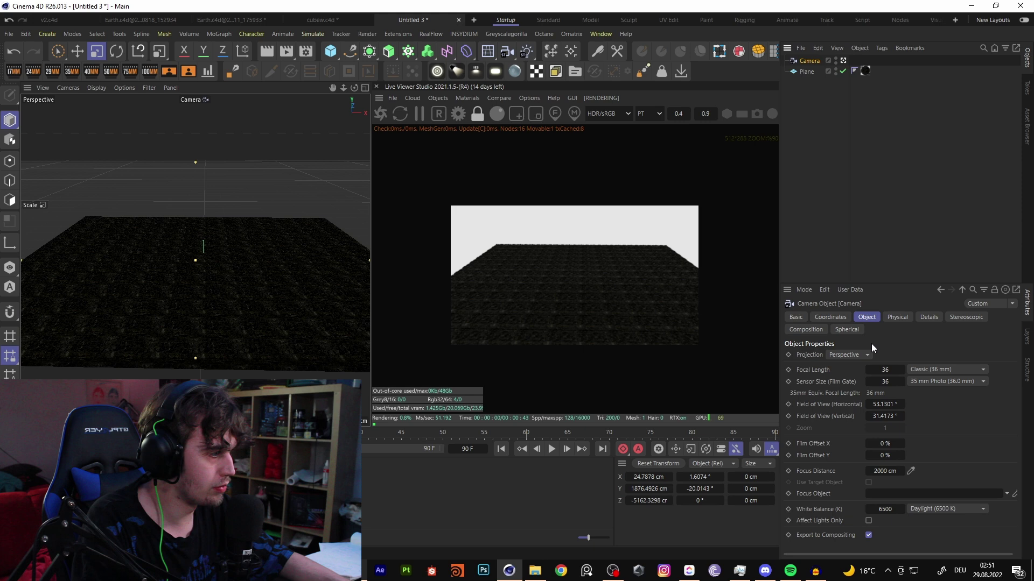
{"action": "left_click", "coordinate": [830, 317]}
{"action": "double_click", "coordinate": [910, 369]}
{"action": "type", "text": "0"}
{"action": "double_click", "coordinate": [907, 382]}
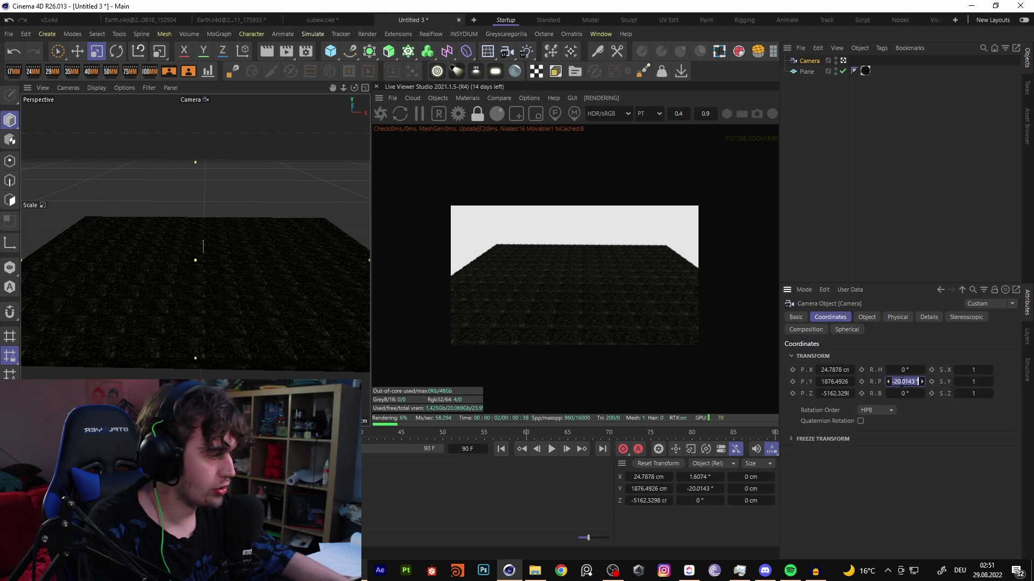
{"action": "type", "text": "0"}
{"action": "key", "text": "Return"}
{"action": "key", "text": "0"}
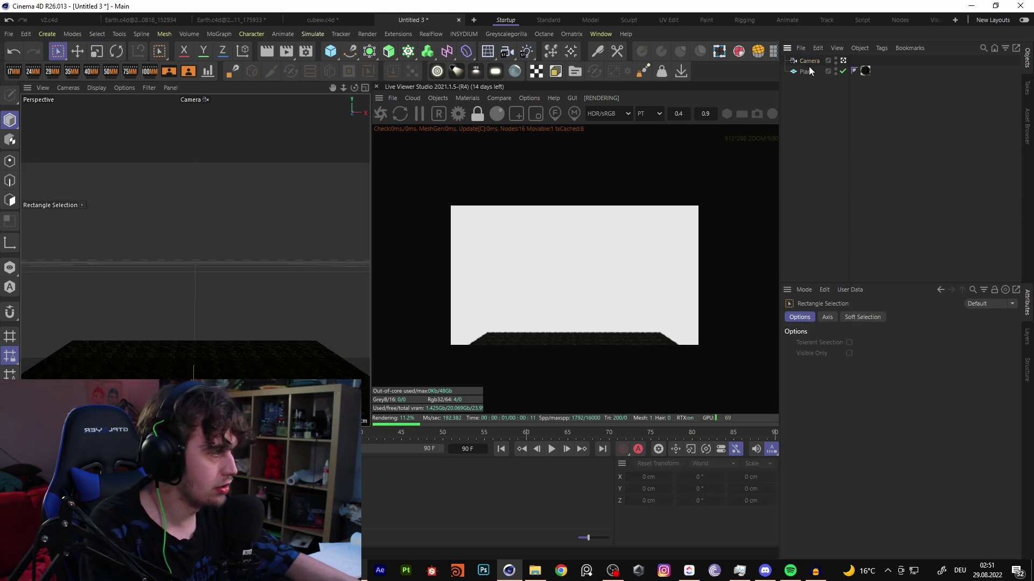
Reset the camera's position to 0 cm on all axes.
{"action": "left_click", "coordinate": [809, 61]}
{"action": "double_click", "coordinate": [835, 381]}
{"action": "type", "text": "0"}
{"action": "double_click", "coordinate": [835, 394]}
{"action": "type", "text": "0"}
{"action": "key", "text": "Return"}
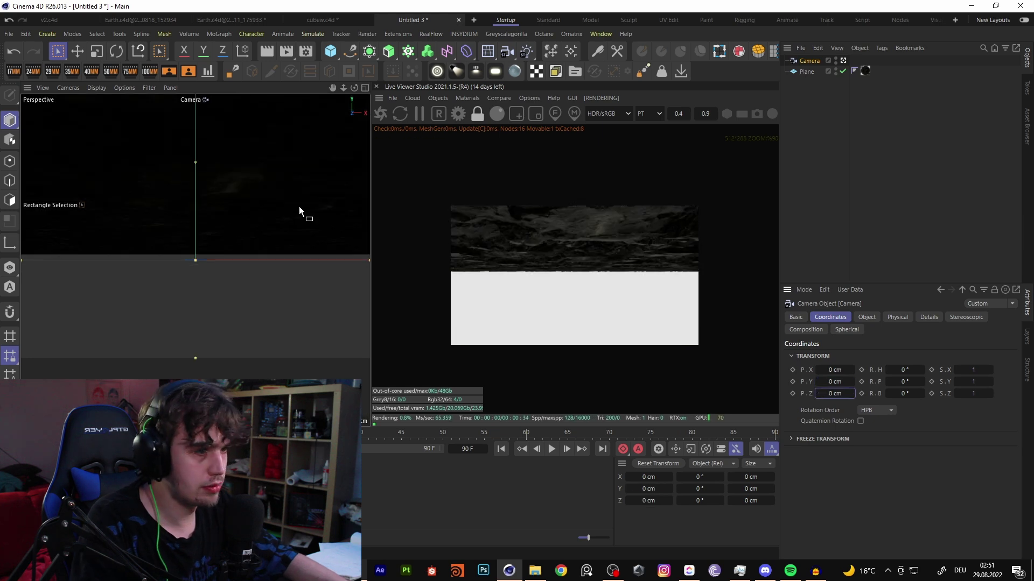
Raise the camera to Y 144 cm and pull it back to about Z -181 cm.
{"action": "left_click_drag", "start_coordinate": [344, 88], "coordinate": [338, 89]}
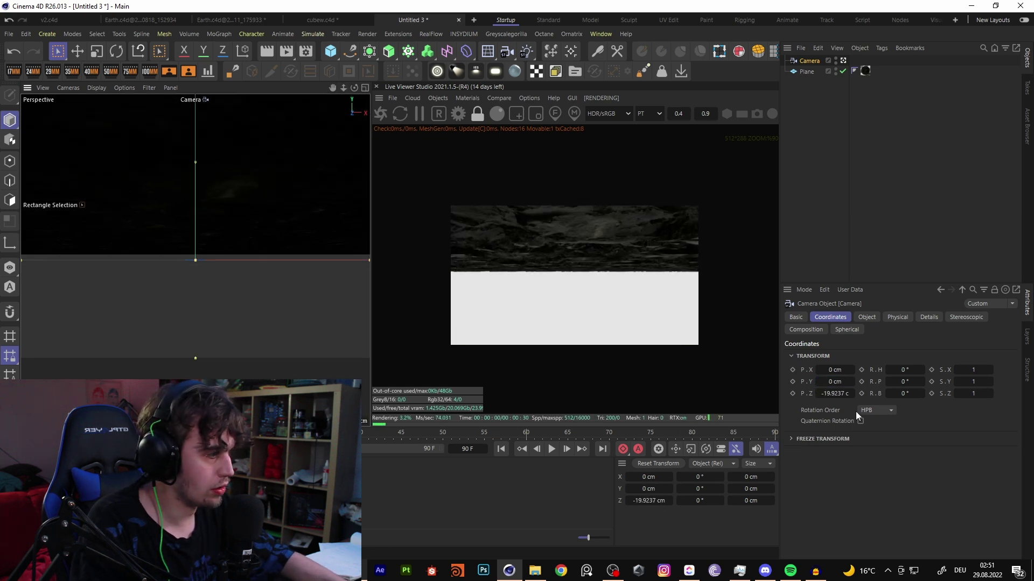
{"action": "left_click_drag", "start_coordinate": [841, 385], "coordinate": [750, 396]}
{"action": "left_click_drag", "start_coordinate": [838, 383], "coordinate": [866, 383]}
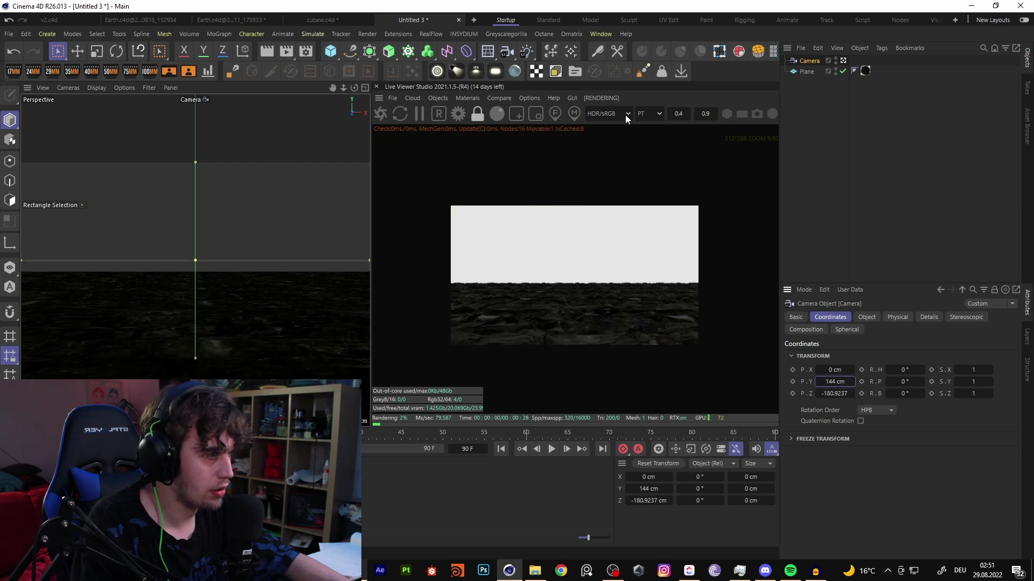
Set the Live Viewer's resolution scale to 0.5 and its zoom to 1.
{"action": "left_click", "coordinate": [679, 113]}
{"action": "key", "text": "Return"}
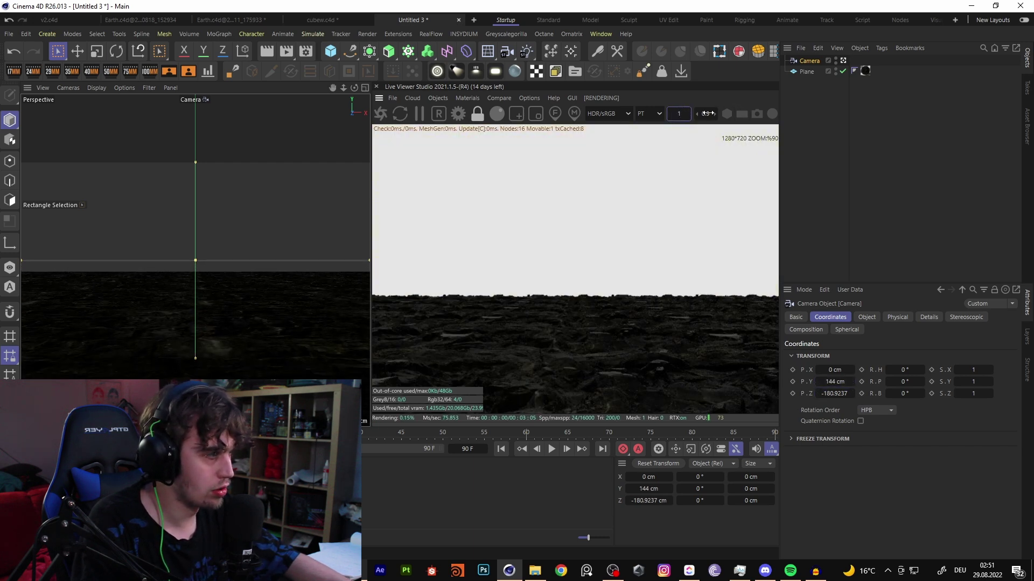
{"action": "left_click_drag", "start_coordinate": [673, 114], "coordinate": [670, 114]}
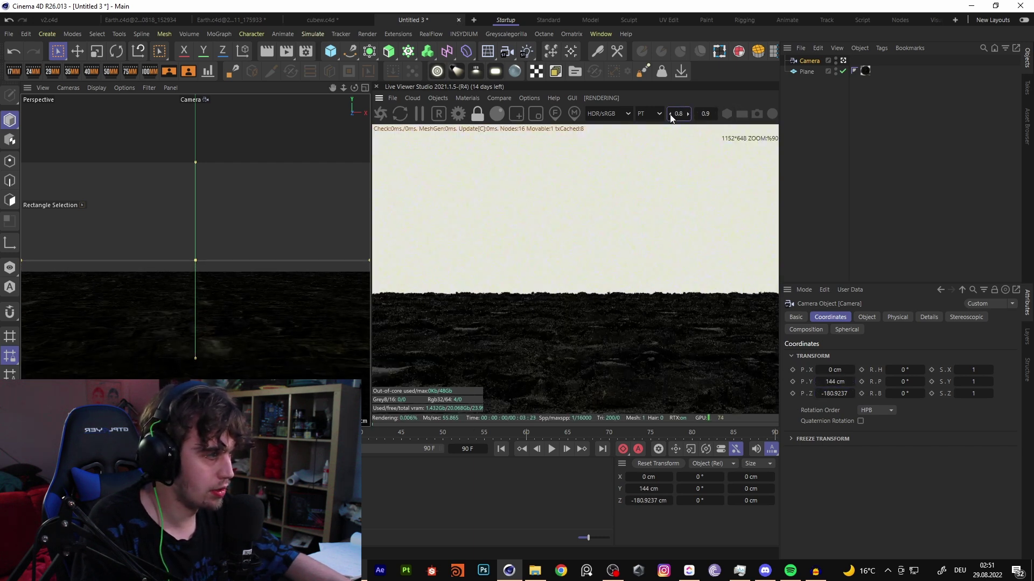
{"action": "left_click", "coordinate": [706, 114]}
{"action": "type", "text": "1"}
{"action": "key", "text": "Return"}
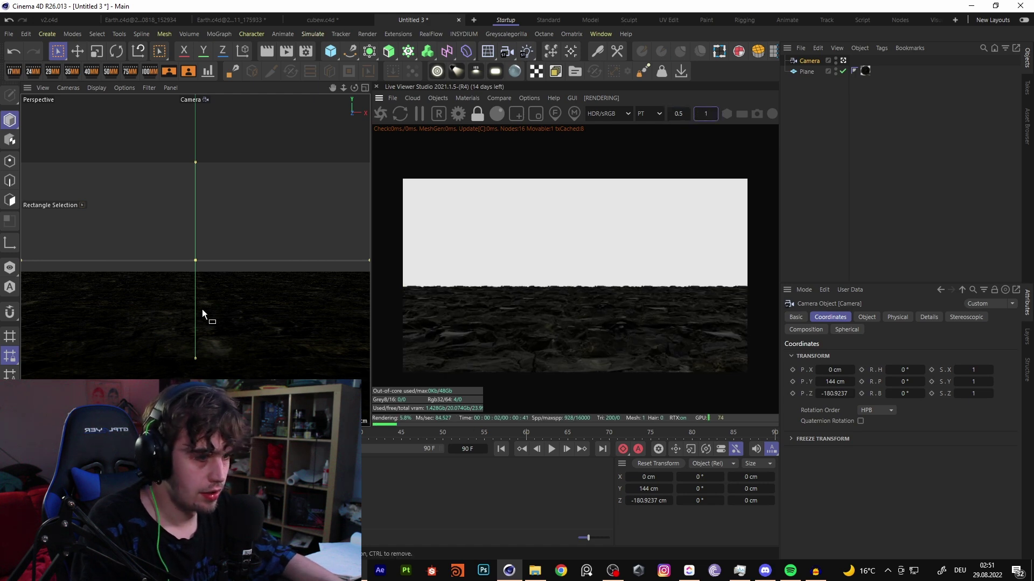
Reframe the camera low over the rocks at about X 74, Y 128, Z -1765 cm, with heading about 3.7° and pitch about 4.1°.
{"action": "left_click", "coordinate": [84, 51]}
{"action": "middle_click_drag", "start_coordinate": [196, 312], "coordinate": [202, 322], "text": "alt"}
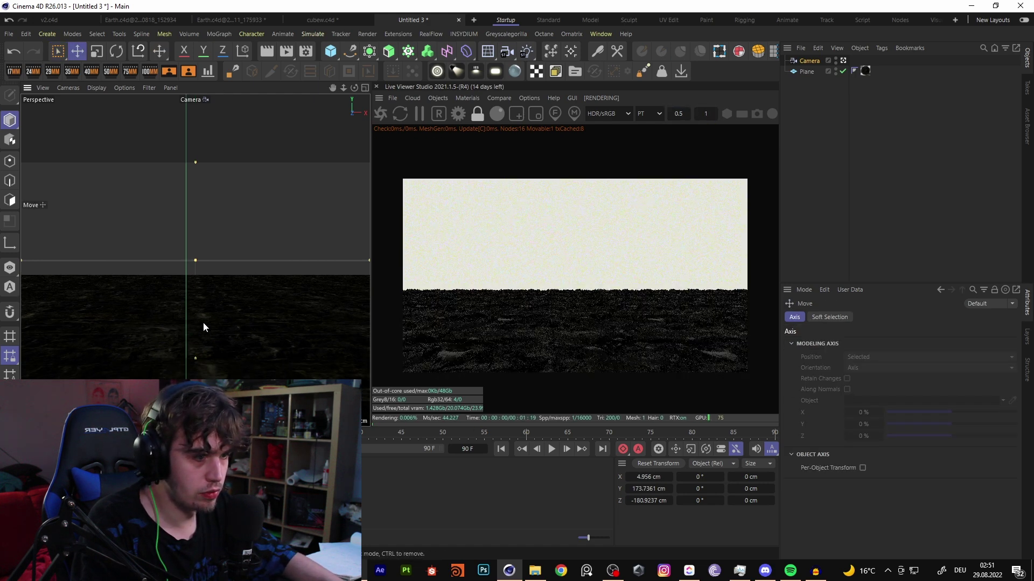
{"action": "left_click_drag", "start_coordinate": [202, 322], "coordinate": [198, 273], "text": "alt"}
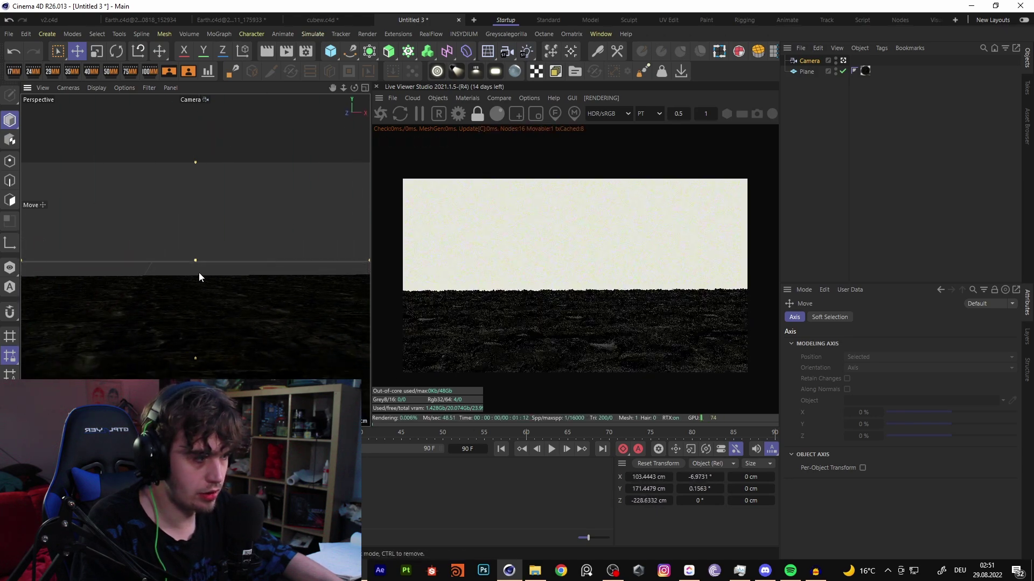
{"action": "left_click_drag", "start_coordinate": [354, 89], "coordinate": [335, 90]}
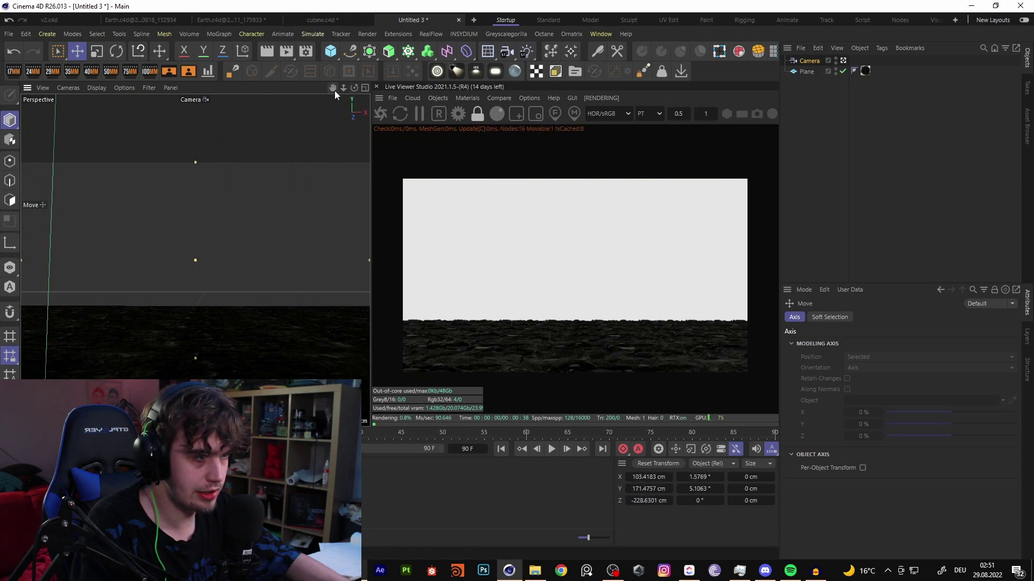
{"action": "left_click_drag", "start_coordinate": [198, 316], "coordinate": [217, 298], "text": "alt"}
{"action": "middle_click_drag", "start_coordinate": [218, 299], "coordinate": [218, 293], "text": "alt"}
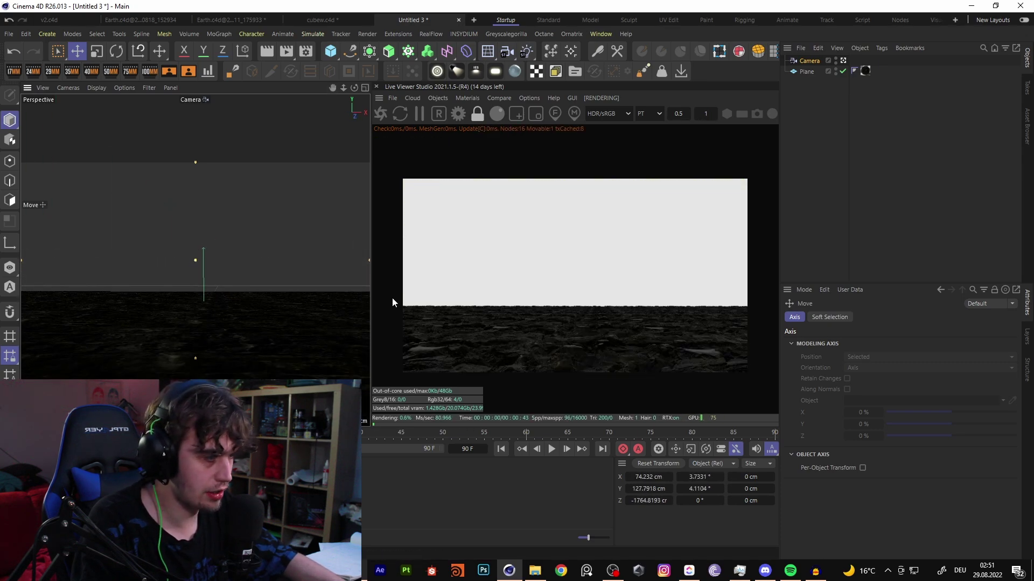
Rotate the ground plane to a 23.6° heading and shift it to about X -40 cm, Z 120 cm.
{"action": "left_click", "coordinate": [209, 314]}
{"action": "key", "text": "r"}
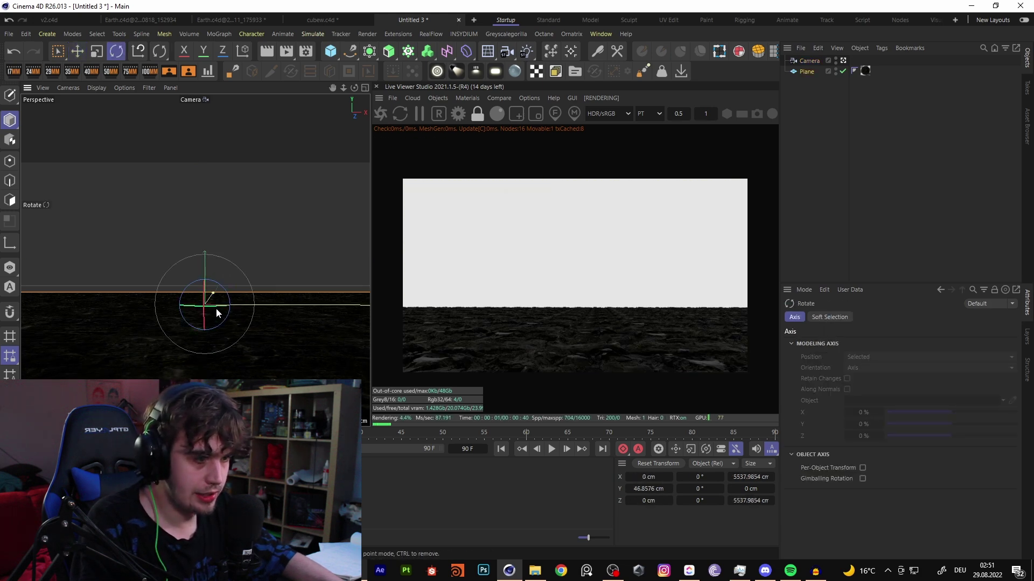
{"action": "left_click_drag", "start_coordinate": [215, 308], "coordinate": [192, 304]}
{"action": "left_click", "coordinate": [62, 50]}
{"action": "key", "text": "r"}
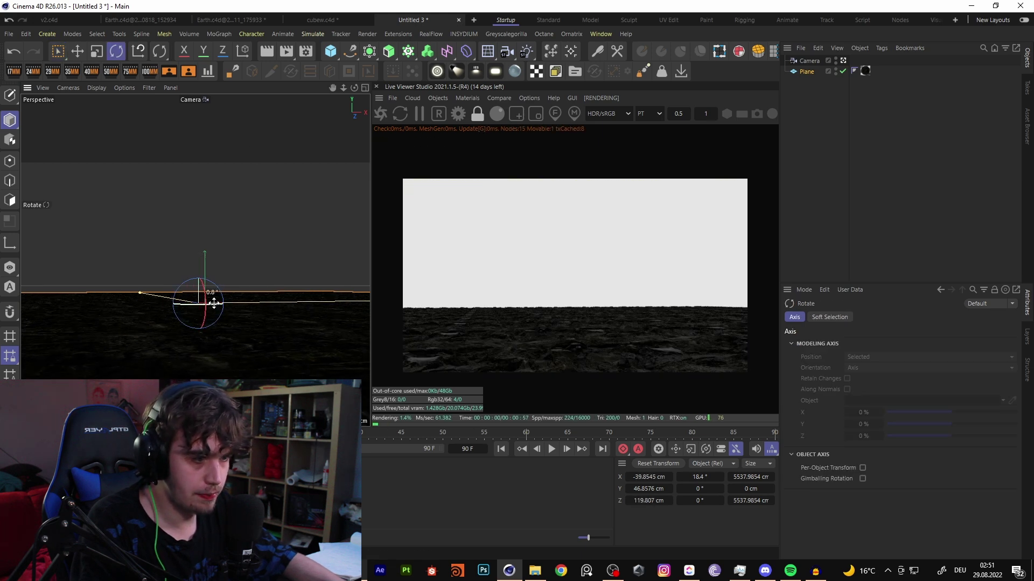
{"action": "left_click_drag", "start_coordinate": [214, 303], "coordinate": [153, 169]}
{"action": "key", "text": "e"}
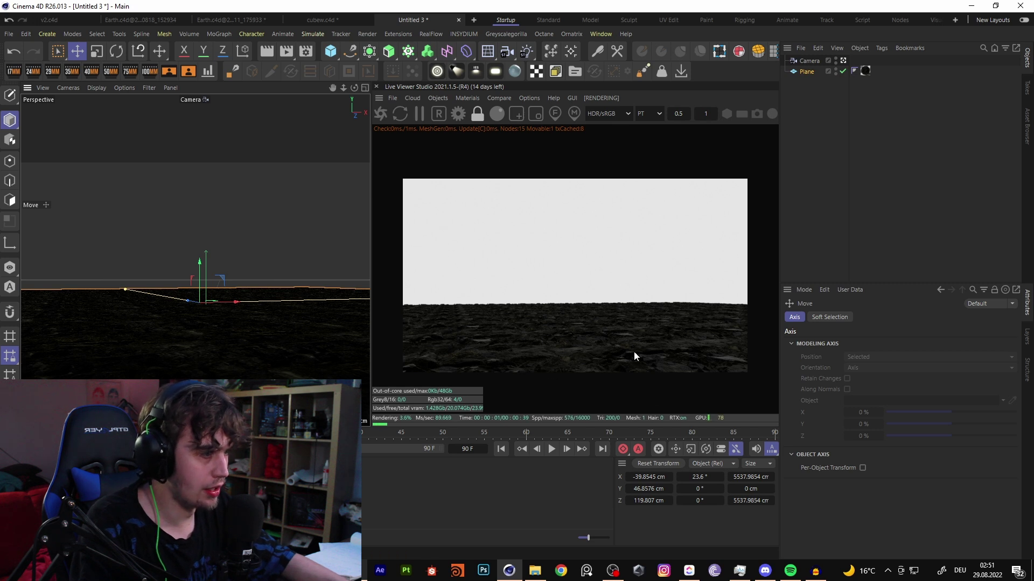
Try a tiling of 0.8 in U and V for the rock material on the plane.
{"action": "left_click", "coordinate": [865, 70]}
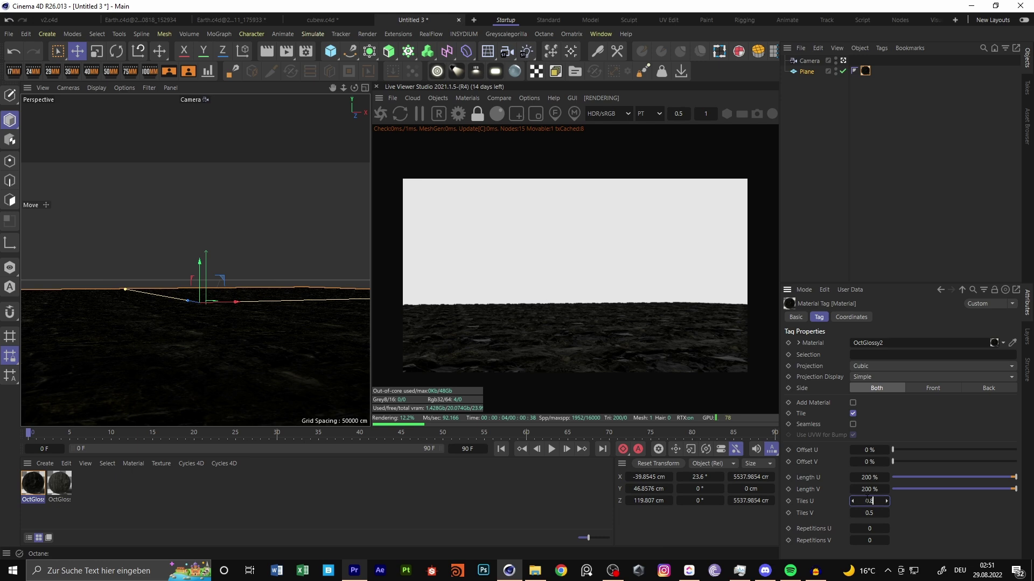
{"action": "key", "text": "ctrl+s"}
{"action": "left_click", "coordinate": [1020, 6]}
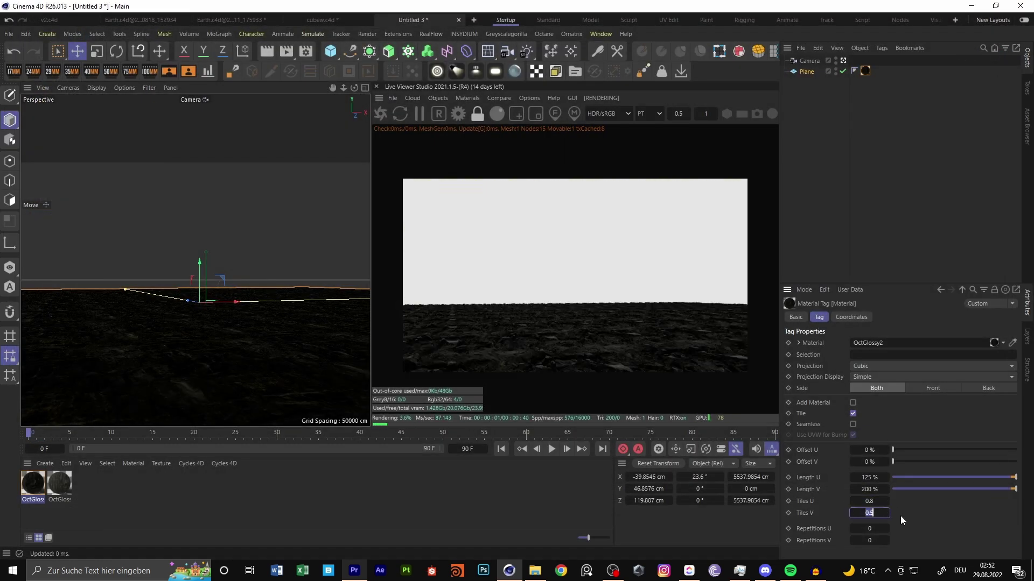
{"action": "type", "text": "0.8"}
{"action": "key", "text": "Return"}
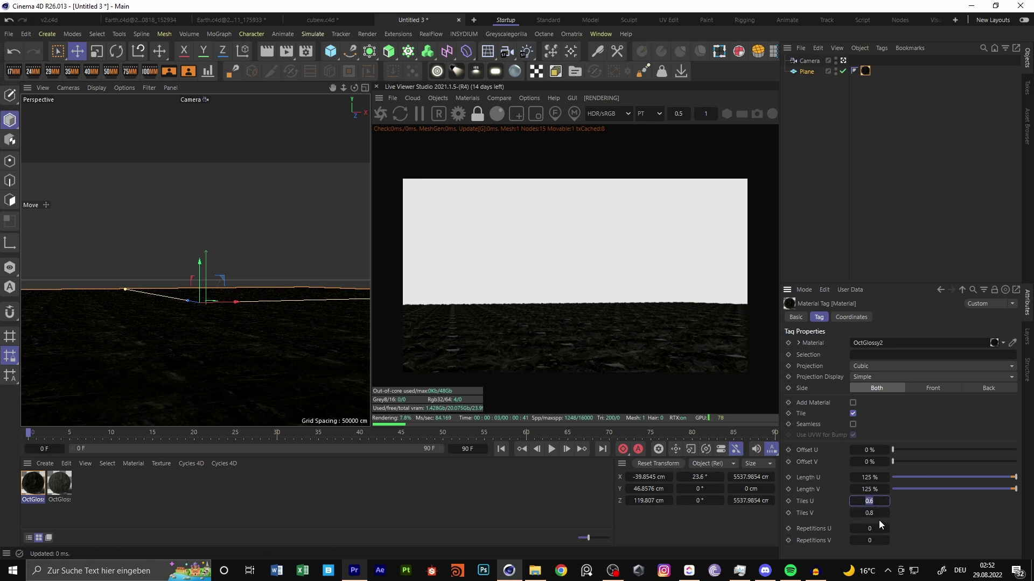
Set the rock material's tiling on the plane to 0.6 in U and V.
{"action": "double_click", "coordinate": [875, 513]}
{"action": "type", "text": "0.6"}
{"action": "key", "text": "Return"}
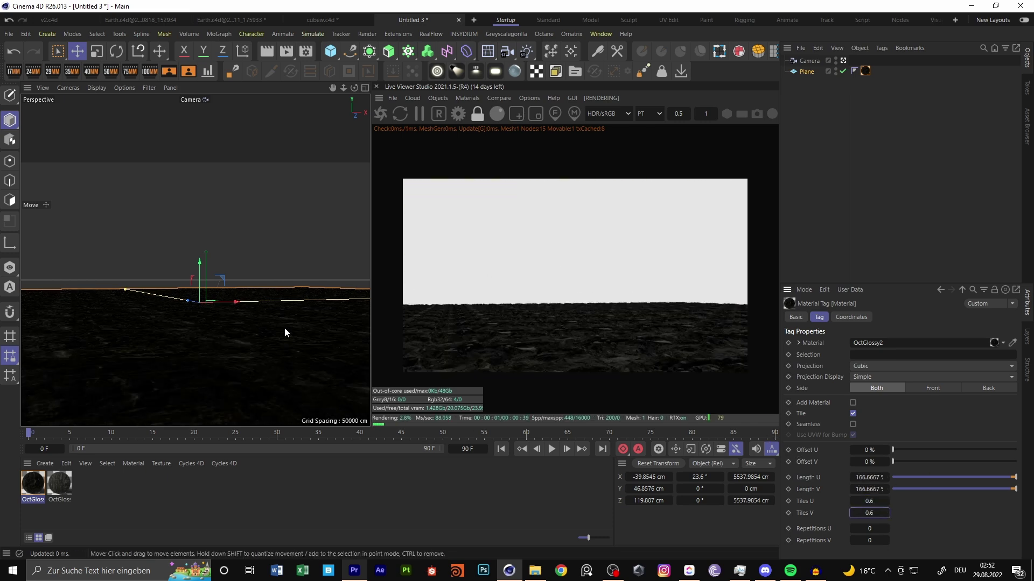
Duplicate the ground plane together with its rock material.
{"action": "left_click", "coordinate": [825, 124]}
{"action": "left_click", "coordinate": [806, 72]}
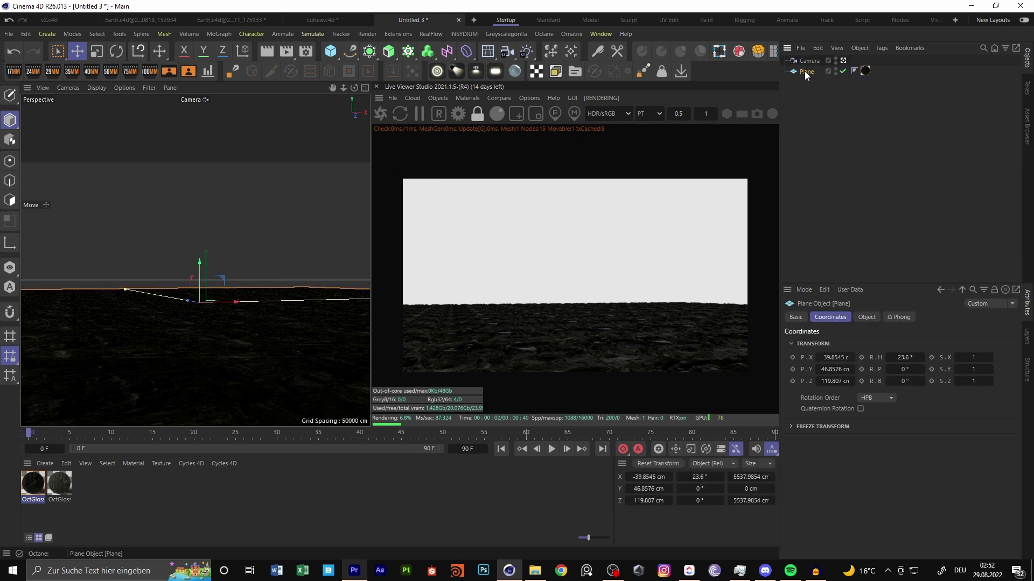
{"action": "key", "text": "ctrl+c"}
{"action": "key", "text": "ctrl+v"}
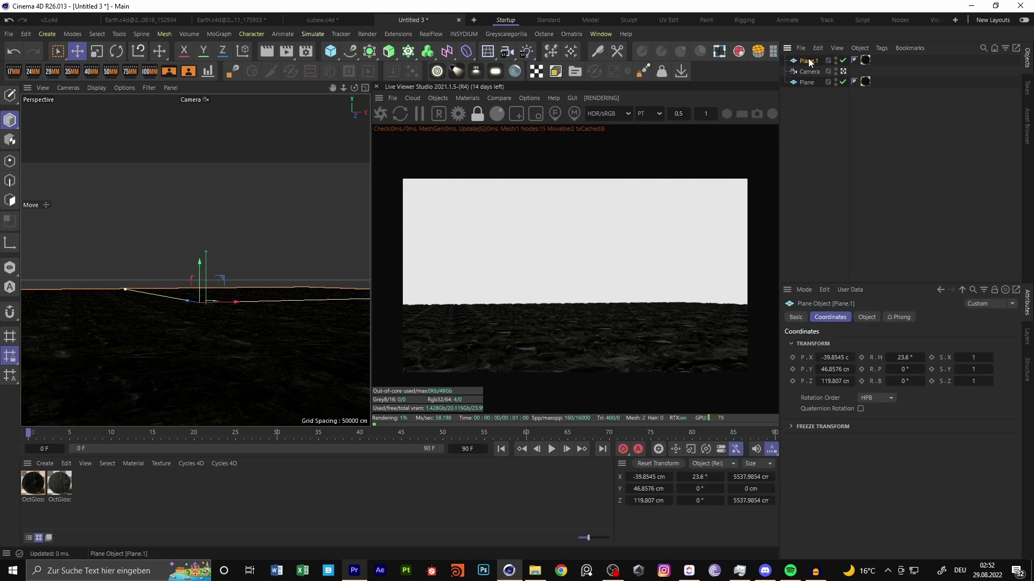
Set the width and height segments of both planes to 200 and make the duplicate editable.
{"action": "left_click", "coordinate": [867, 317]}
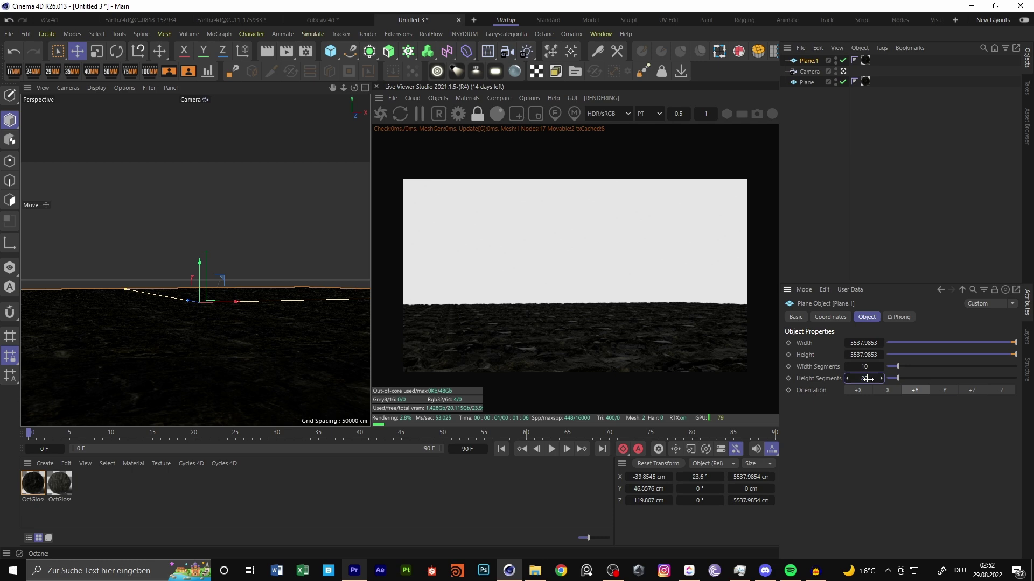
{"action": "key", "text": "Return"}
{"action": "left_click", "coordinate": [829, 81]}
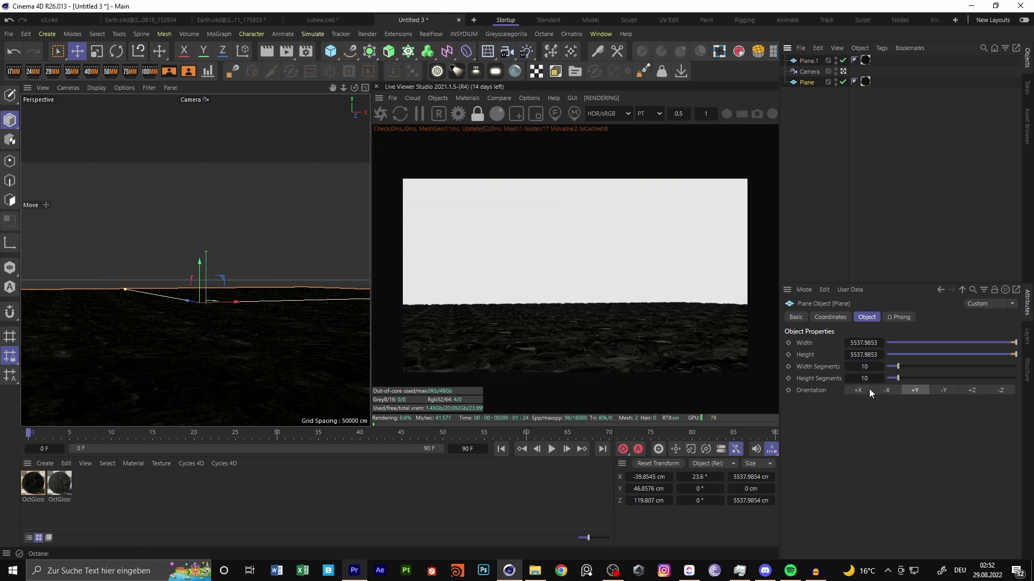
{"action": "double_click", "coordinate": [861, 380]}
{"action": "type", "text": "200"}
{"action": "key", "text": "Return"}
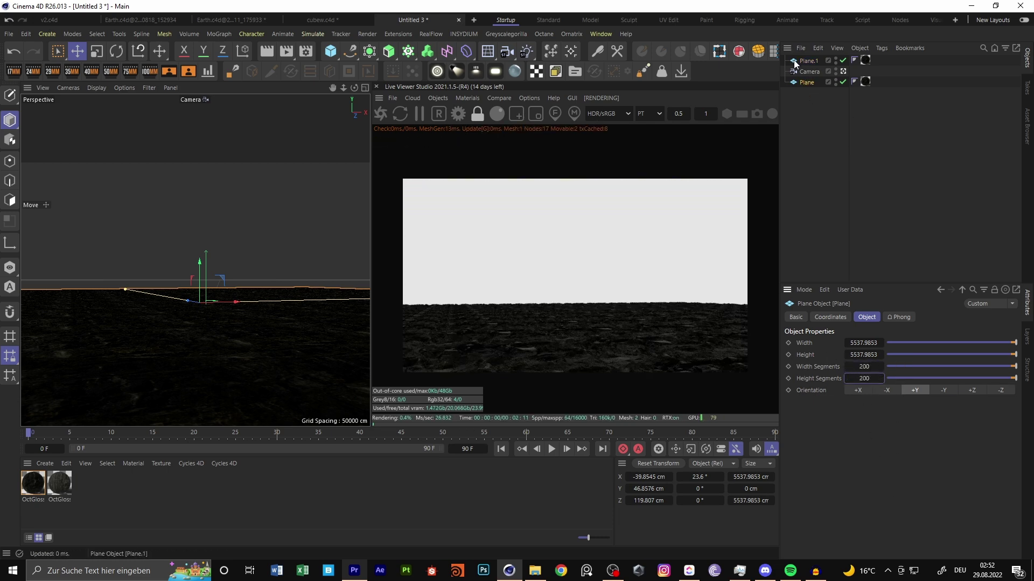
{"action": "left_click", "coordinate": [796, 62]}
{"action": "key", "text": "c"}
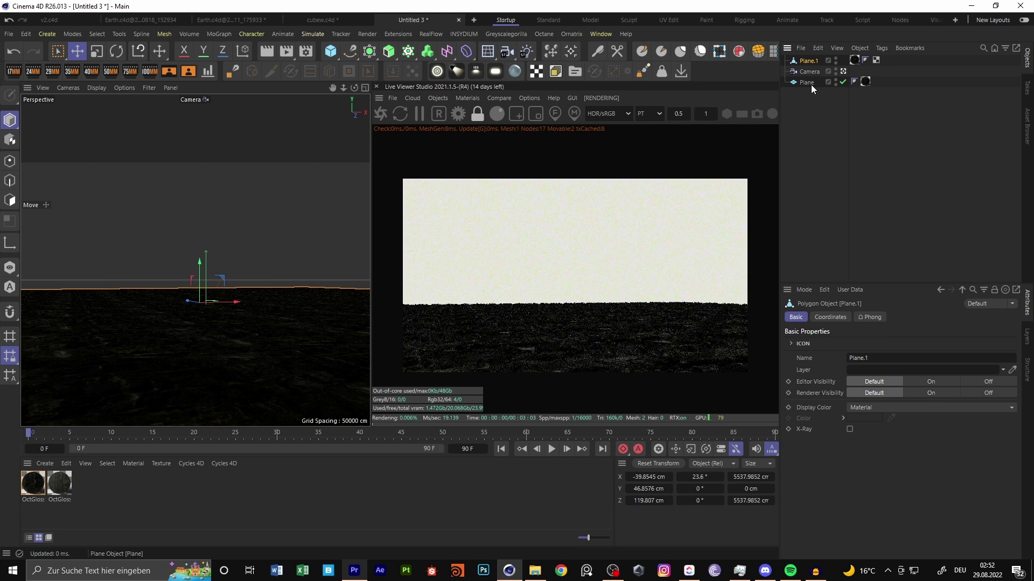
Add a Displacer deformer as a child of the duplicate plane and load a Noise shader into its shading channel.
{"action": "left_click", "coordinate": [469, 51]}
{"action": "left_click", "coordinate": [580, 186]}
{"action": "left_click_drag", "start_coordinate": [819, 59], "coordinate": [819, 73]}
{"action": "left_click", "coordinate": [897, 317]}
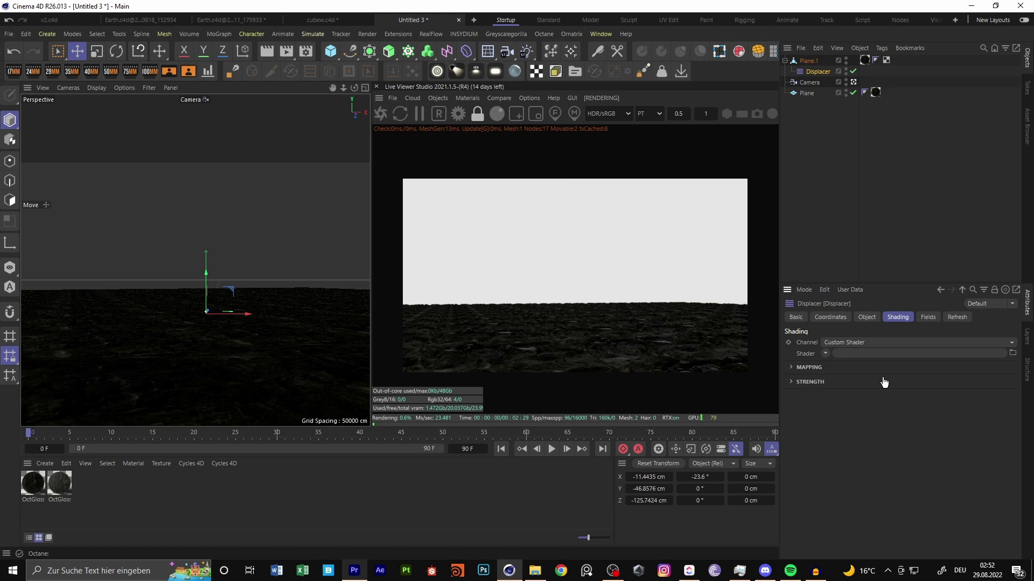
{"action": "left_click", "coordinate": [825, 353]}
{"action": "left_click", "coordinate": [858, 177]}
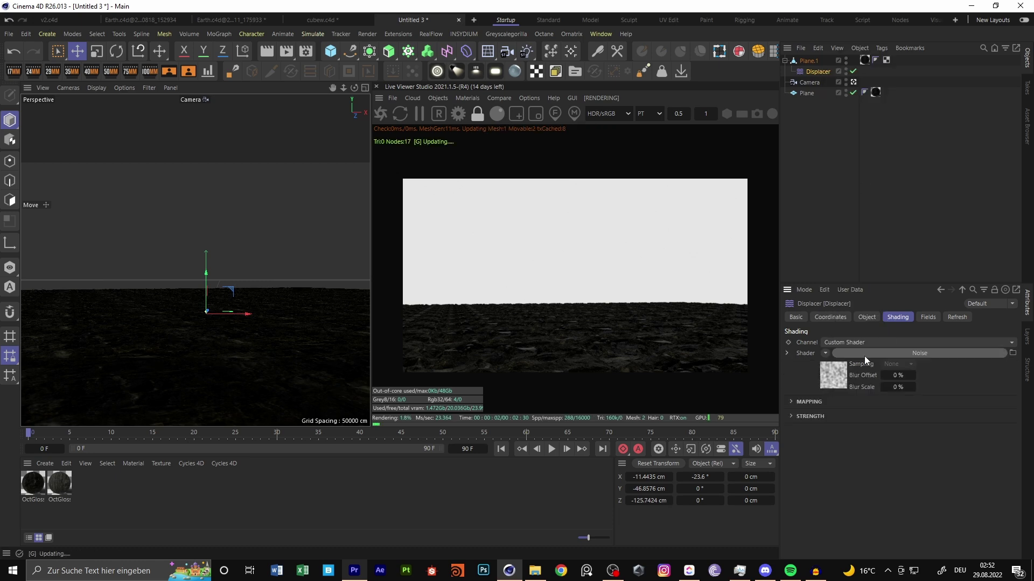
Set the noise's global scale to 2510% and the duplicate plane's displacer height to 73 cm.
{"action": "left_click", "coordinate": [821, 356]}
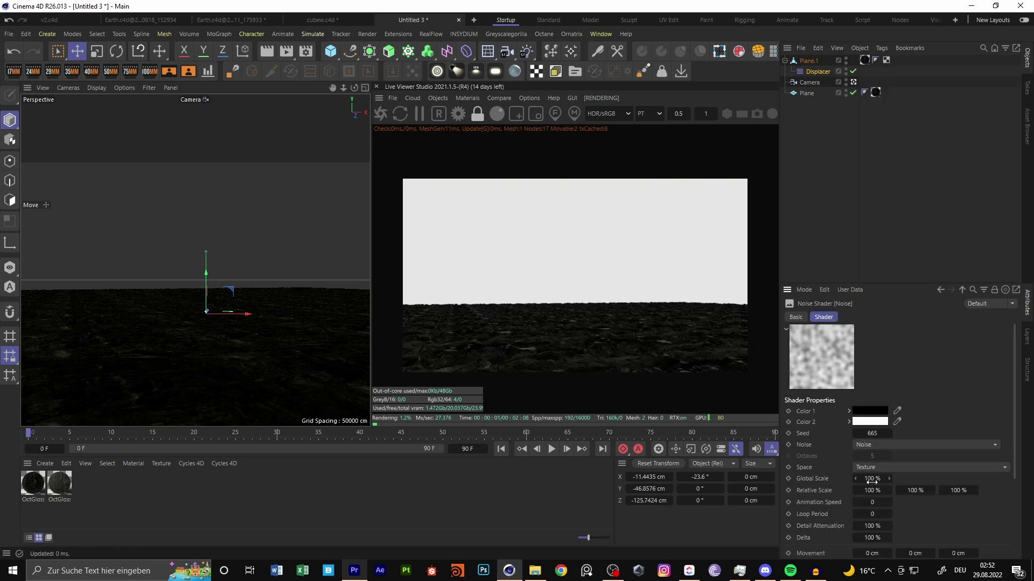
{"action": "left_click_drag", "start_coordinate": [872, 483], "coordinate": [1010, 482]}
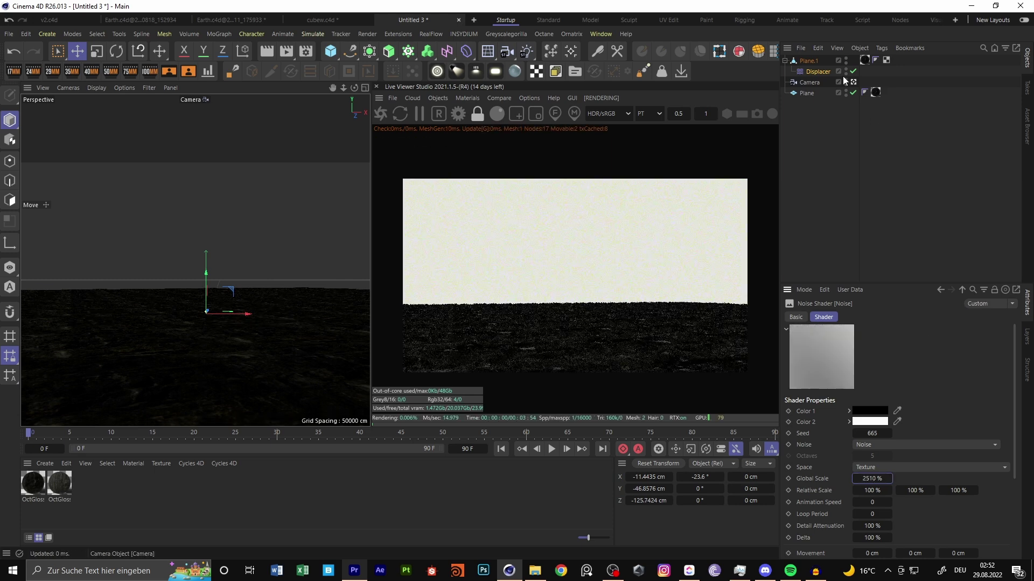
{"action": "left_click", "coordinate": [820, 72]}
{"action": "left_click", "coordinate": [867, 317]}
{"action": "mouse_move", "coordinate": [858, 372]}
{"action": "left_mouse_down"}
{"action": "mouse_move", "coordinate": [908, 372]}
{"action": "mouse_move", "coordinate": [851, 373]}
{"action": "left_mouse_up"}
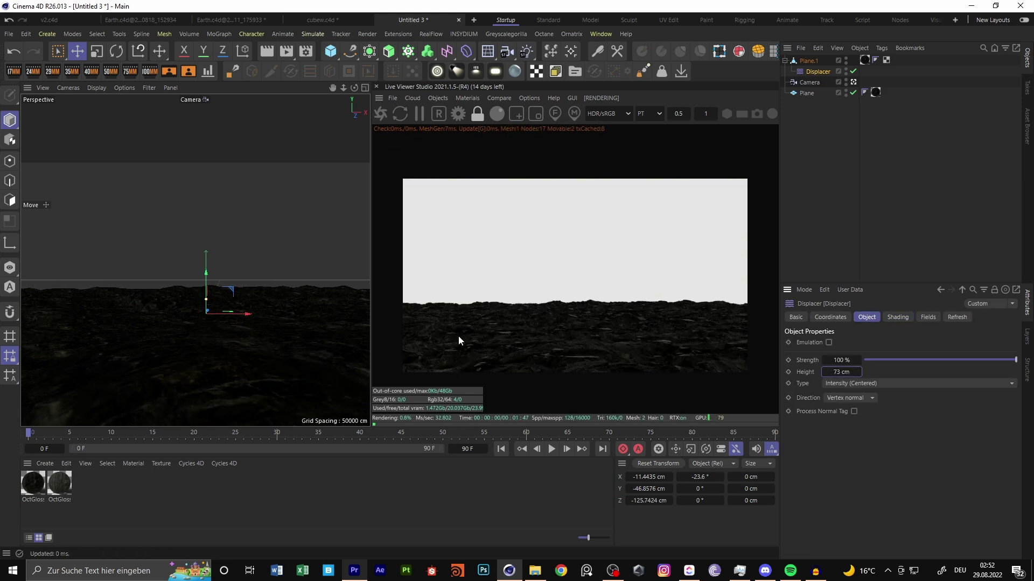
Rotate the duplicate plane about 10.8° around its vertical axis.
{"action": "key", "text": "r"}
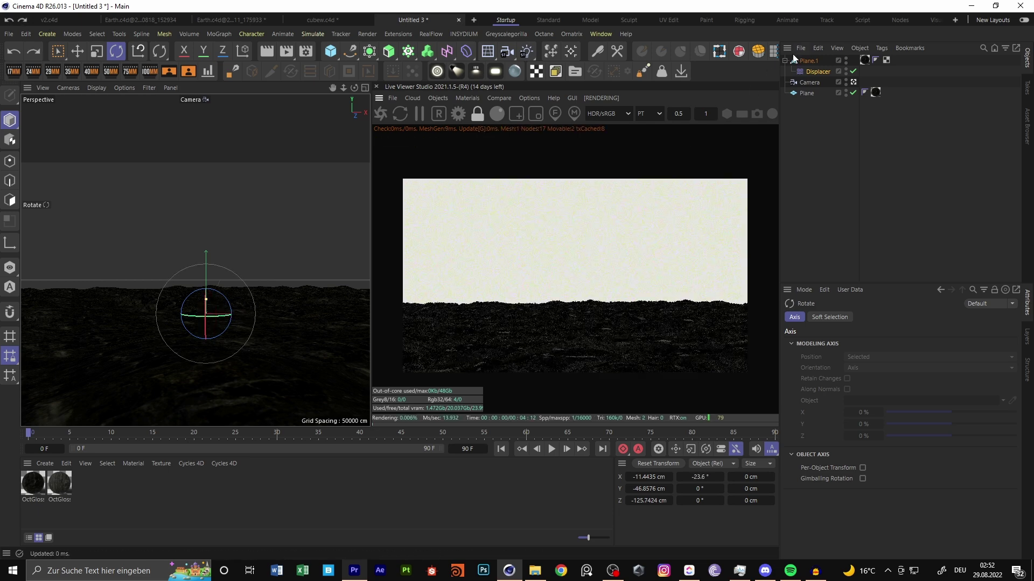
{"action": "left_click", "coordinate": [794, 59]}
{"action": "left_click_drag", "start_coordinate": [191, 306], "coordinate": [208, 304]}
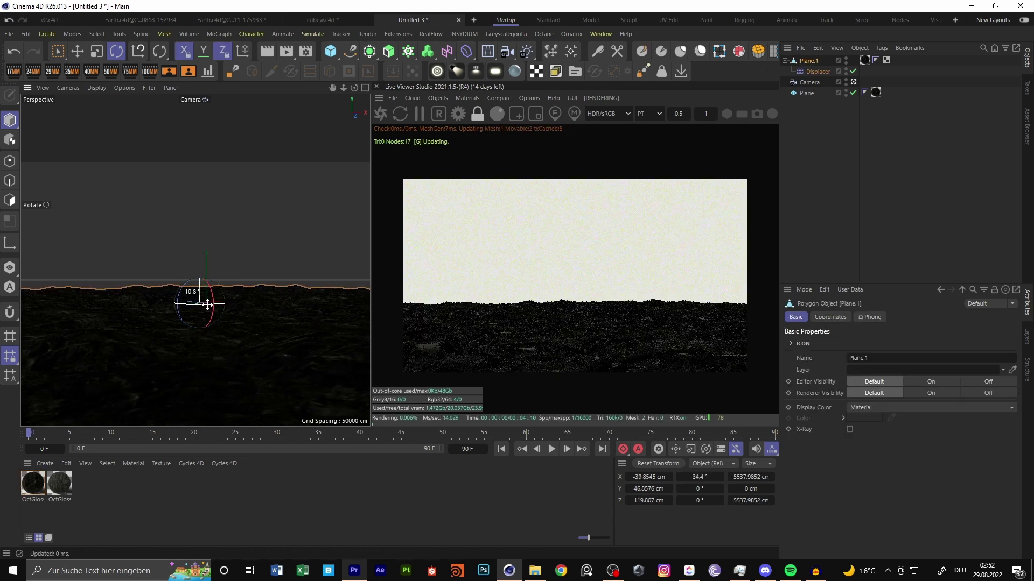
Try moving the original plane along its X axis, and undo the move.
{"action": "left_click", "coordinate": [232, 350]}
{"action": "left_click", "coordinate": [80, 51]}
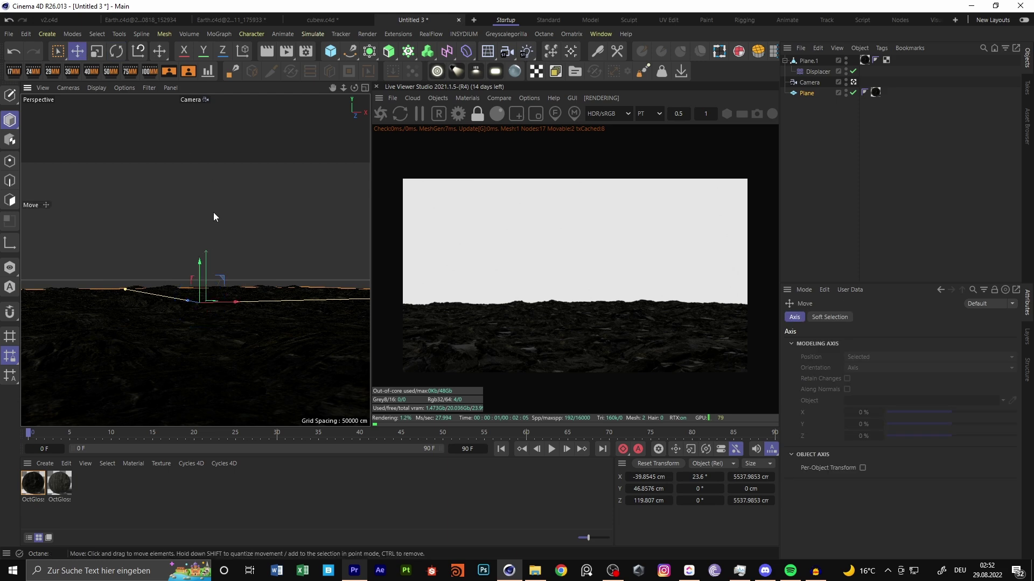
{"action": "left_click", "coordinate": [198, 350]}
{"action": "left_click_drag", "start_coordinate": [236, 302], "coordinate": [270, 286]}
{"action": "key", "text": "ctrl+z"}
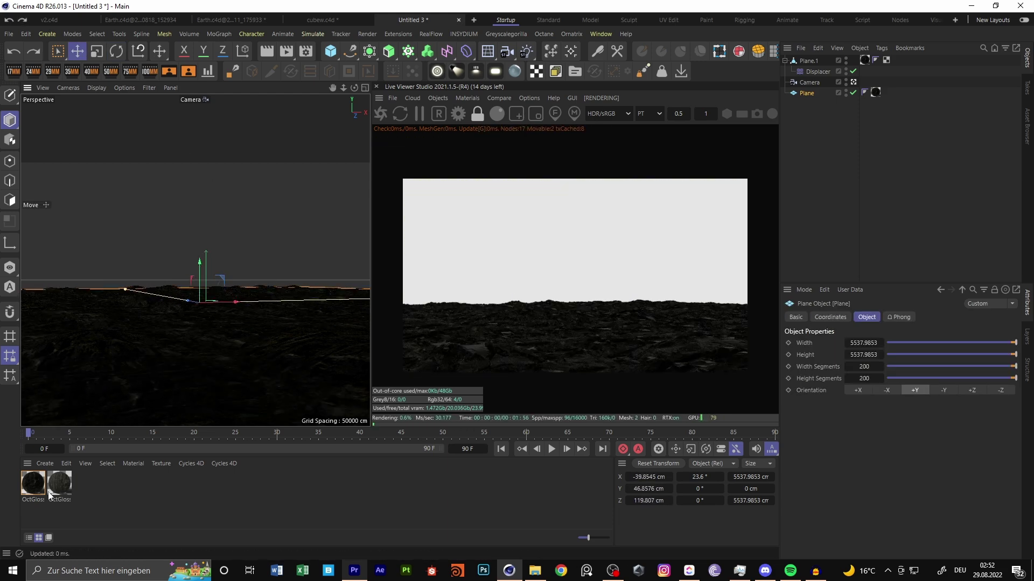
Apply the second rock material to the original plane and inspect the result in an enlarged render view.
{"action": "left_click_drag", "start_coordinate": [50, 496], "coordinate": [202, 332]}
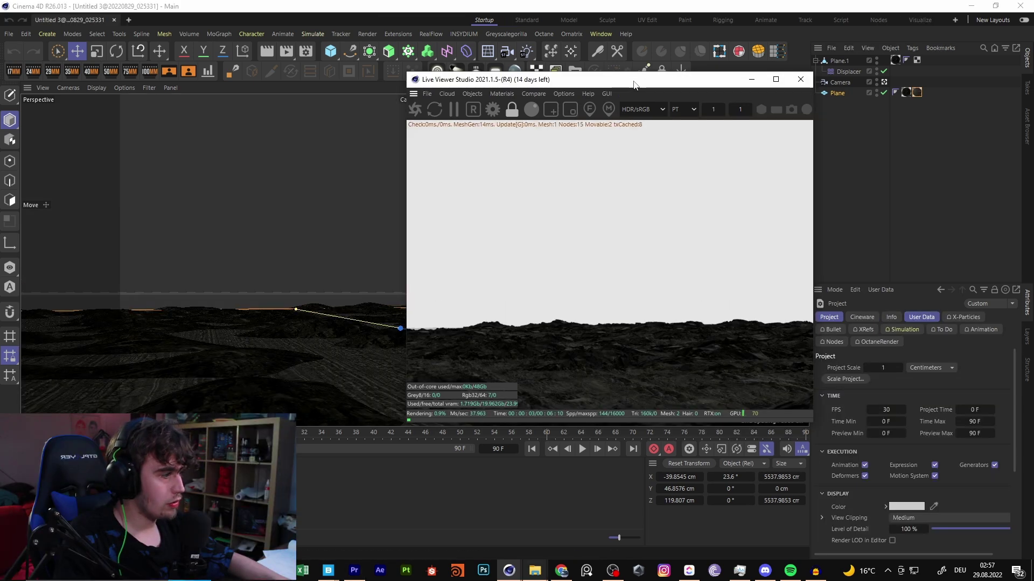
{"action": "key", "text": "super+Up"}
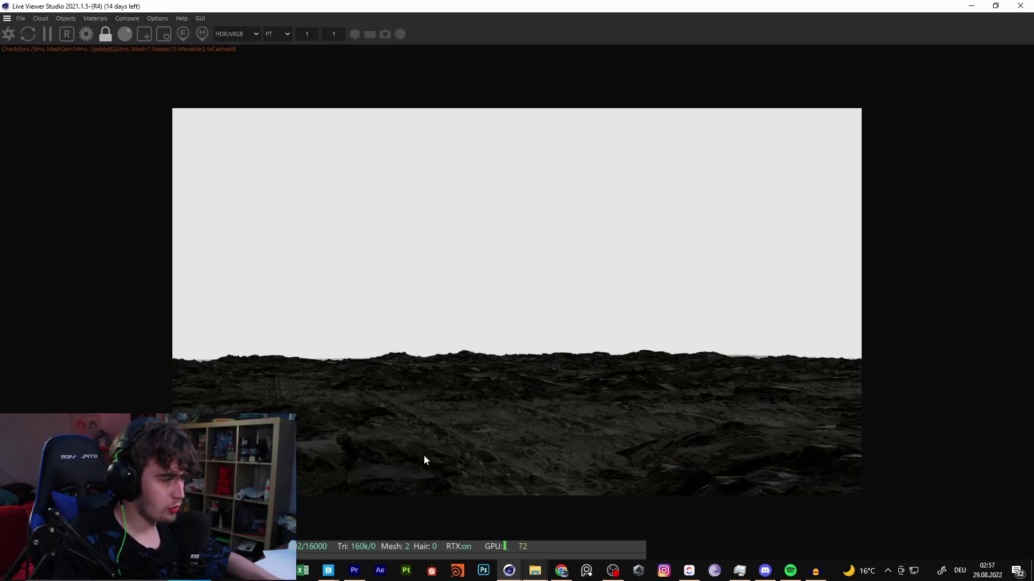
{"action": "left_click_drag", "start_coordinate": [532, 5], "coordinate": [447, 90]}
{"action": "left_click", "coordinate": [843, 114]}
Add a second Displacer, dock the Live Viewer beside the viewport, and make the Displacer a child of the original plane.
{"action": "left_click", "coordinate": [465, 53]}
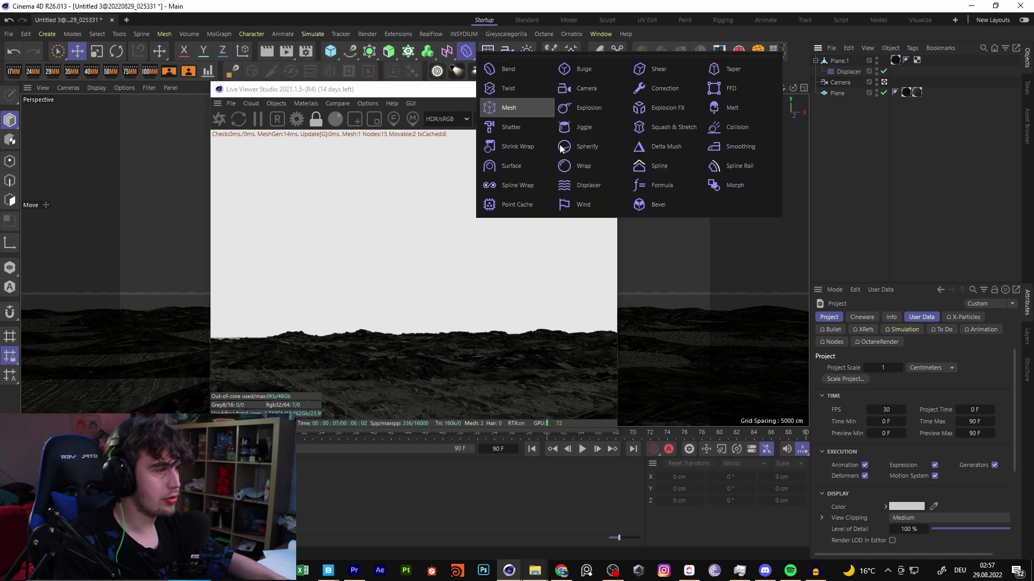
{"action": "left_click", "coordinate": [589, 185]}
{"action": "left_click_drag", "start_coordinate": [345, 89], "coordinate": [833, 161]}
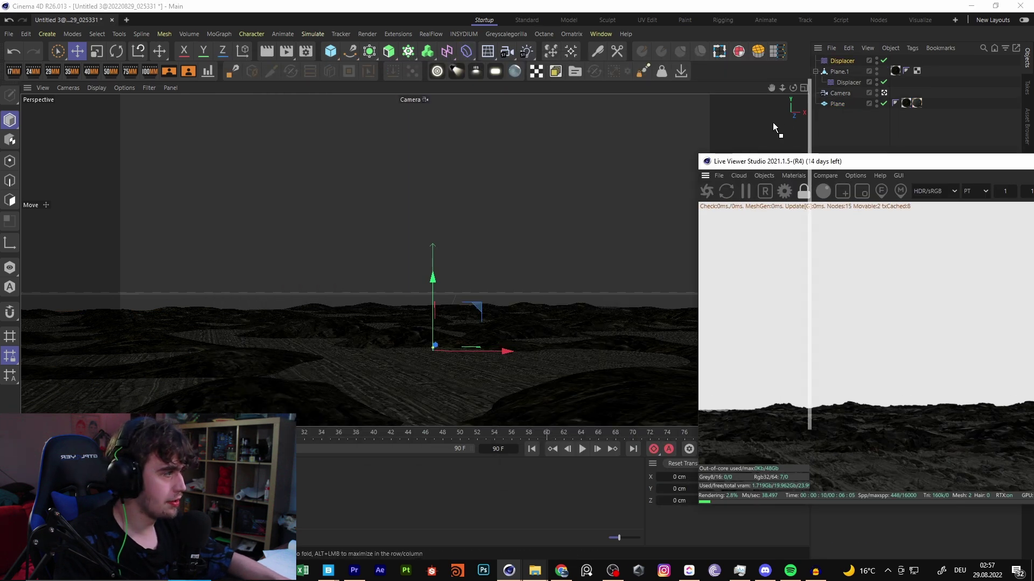
{"action": "left_click_drag", "start_coordinate": [773, 122], "coordinate": [778, 119]}
{"action": "left_click_drag", "start_coordinate": [846, 109], "coordinate": [847, 108]}
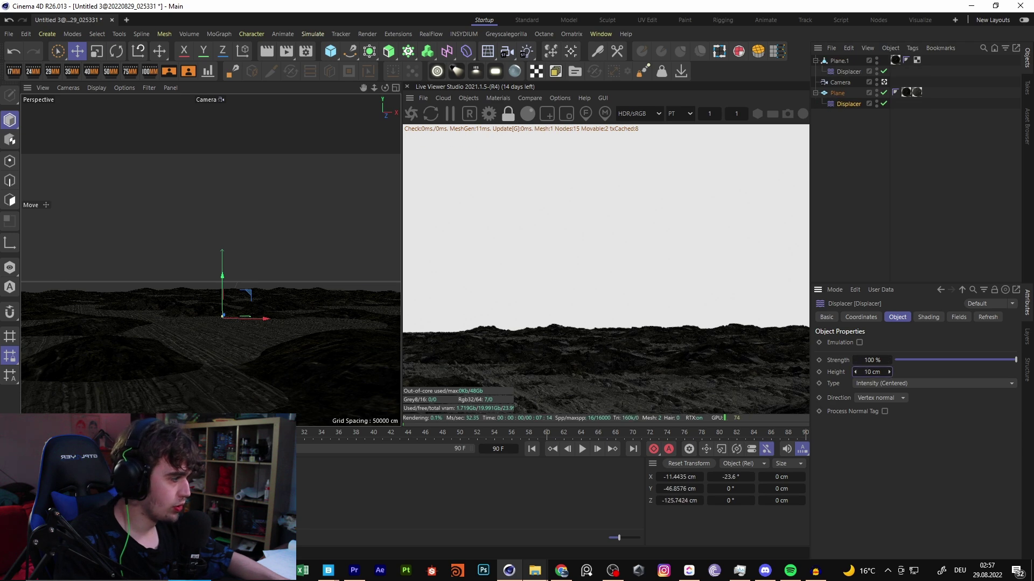
Load a Noise shader with seed 2042 and global scale 4425% into the original plane's displacer, and inspect the enlarged render.
{"action": "left_click", "coordinate": [928, 318]}
{"action": "left_click", "coordinate": [856, 354]}
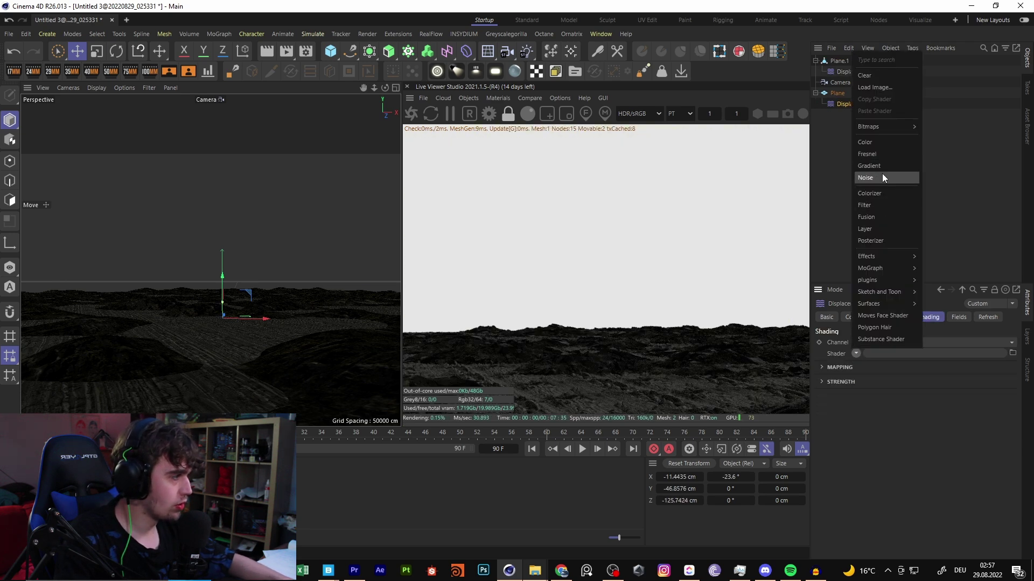
{"action": "left_click", "coordinate": [881, 178]}
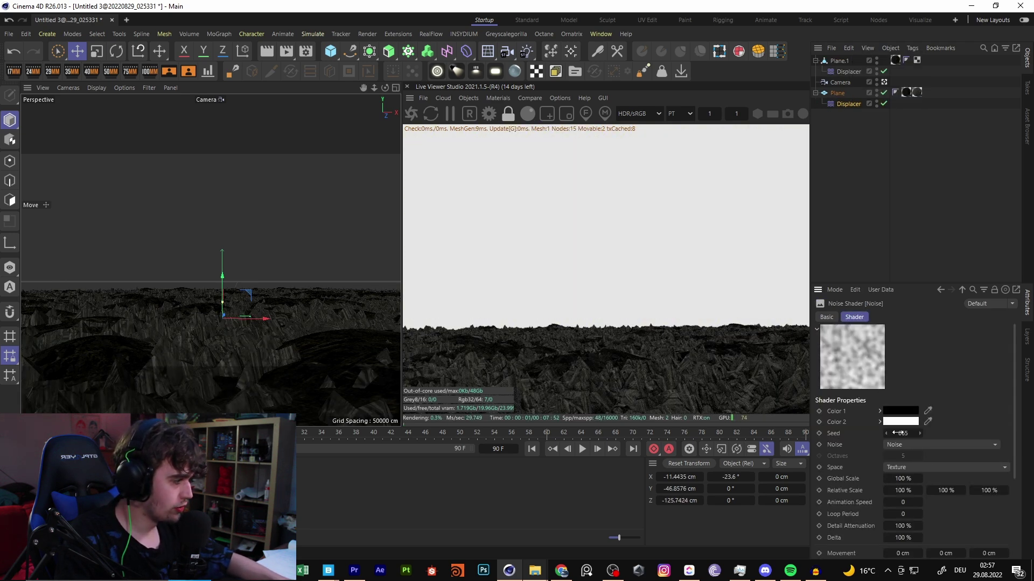
{"action": "left_click_drag", "start_coordinate": [898, 433], "coordinate": [975, 439]}
{"action": "left_click_drag", "start_coordinate": [903, 479], "coordinate": [962, 479]}
{"action": "left_click", "coordinate": [410, 102]}
{"action": "left_click", "coordinate": [431, 109]}
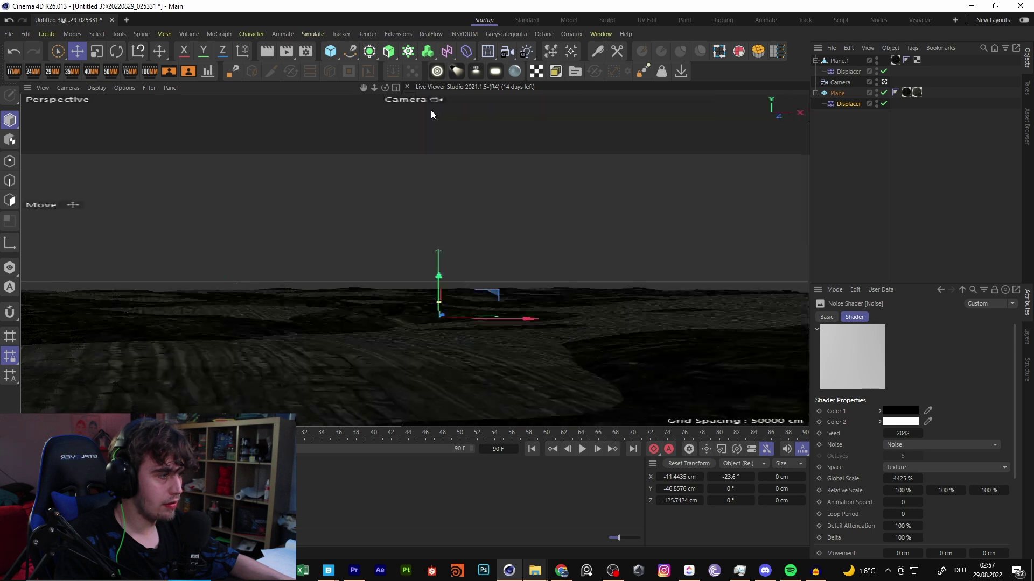
{"action": "double_click", "coordinate": [548, 75]}
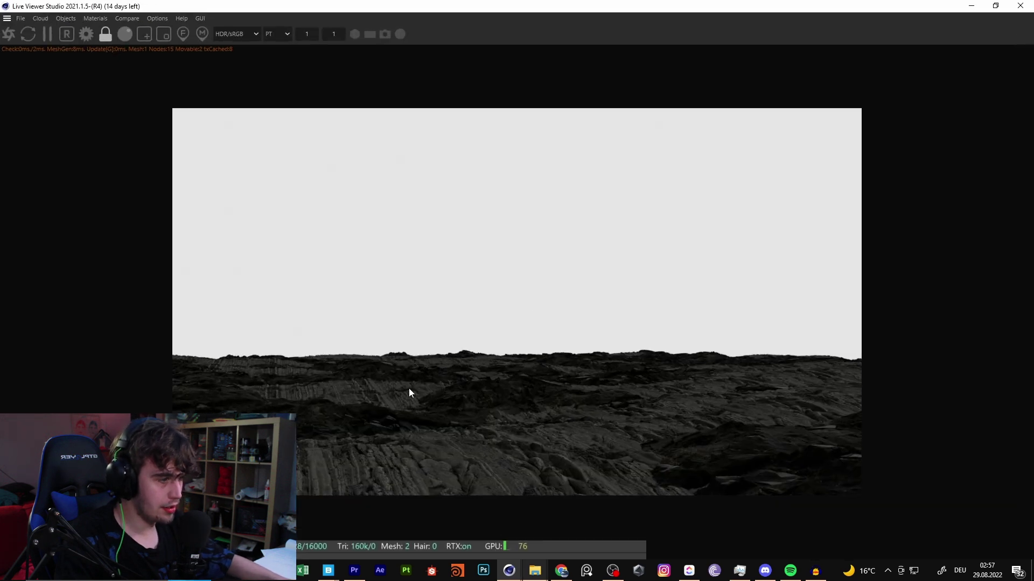
{"action": "left_click_drag", "start_coordinate": [539, 6], "coordinate": [517, 77]}
Open the second rock material, OctGlossy3, in the Node Editor and arrange the graph and Live Viewer windows side by side.
{"action": "left_click", "coordinate": [54, 487]}
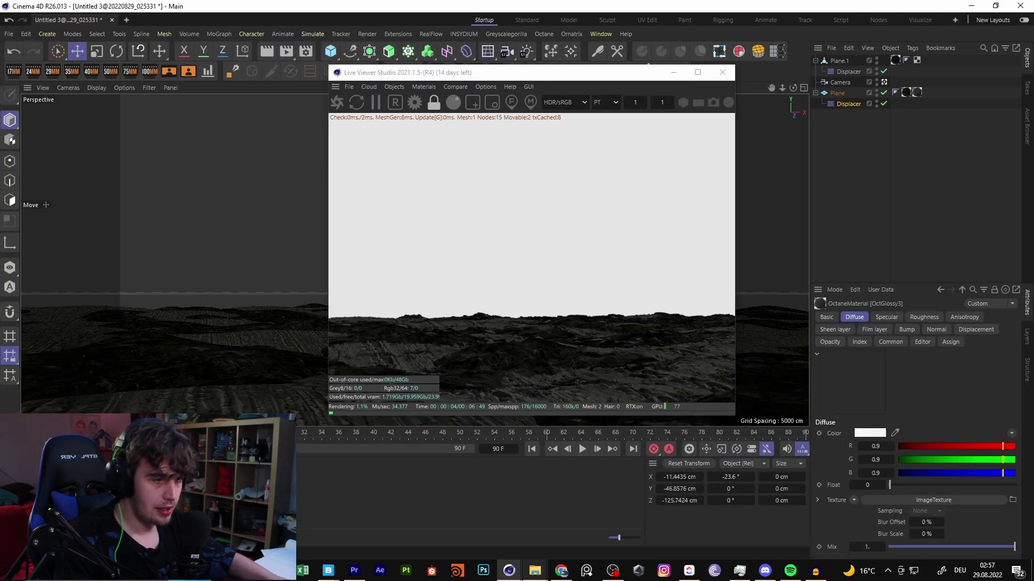
{"action": "double_click", "coordinate": [54, 488]}
{"action": "left_click", "coordinate": [101, 306]}
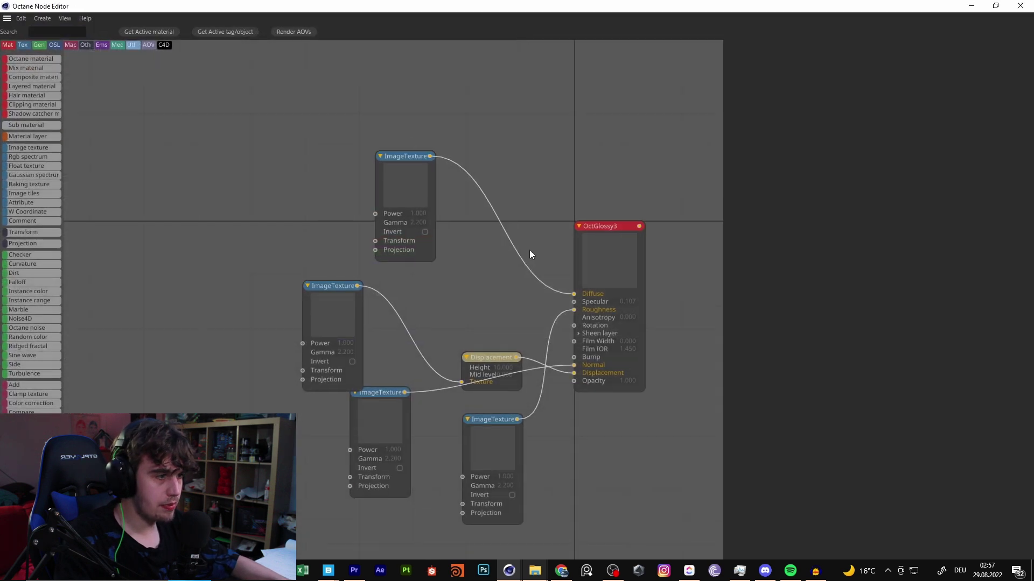
{"action": "double_click", "coordinate": [537, 9]}
{"action": "left_click_drag", "start_coordinate": [581, 79], "coordinate": [887, 138]}
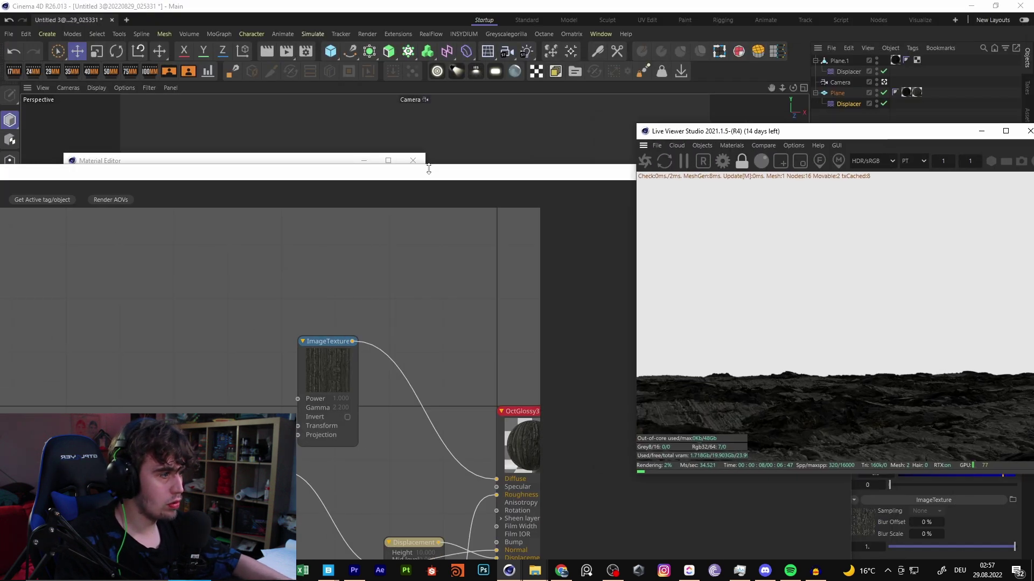
{"action": "left_click_drag", "start_coordinate": [428, 171], "coordinate": [695, 121]}
{"action": "left_click_drag", "start_coordinate": [101, 107], "coordinate": [725, 303]}
{"action": "left_click_drag", "start_coordinate": [794, 310], "coordinate": [217, 75]}
{"action": "scroll", "coordinate": [297, 218], "scroll_direction": "down", "scroll_amount": 4}
{"action": "middle_click_drag", "start_coordinate": [422, 303], "coordinate": [170, 239]}
{"action": "scroll", "coordinate": [289, 182], "scroll_direction": "up", "scroll_amount": 4}
{"action": "middle_click_drag", "start_coordinate": [288, 183], "coordinate": [309, 217]}
Insert a Color correction node between the diffuse ImageTexture and the OctGlossy3 material.
{"action": "left_click", "coordinate": [213, 92]}
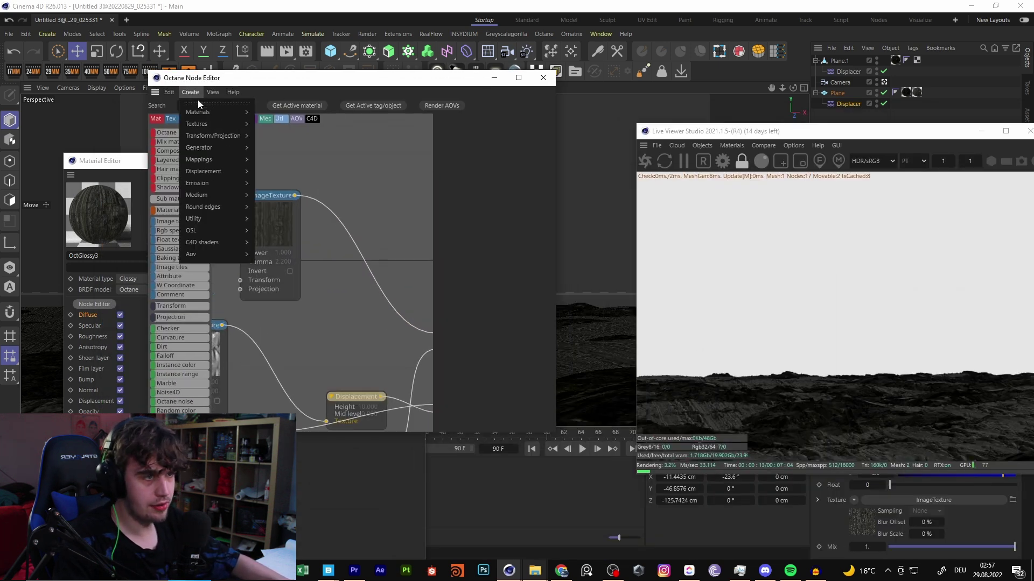
{"action": "left_click", "coordinate": [205, 105]}
{"action": "type", "text": "color"}
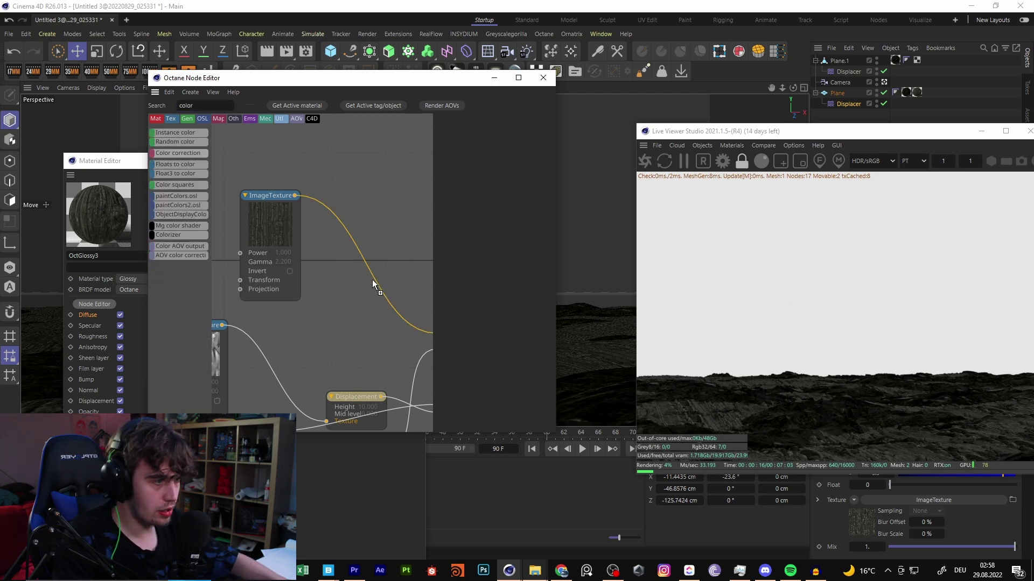
{"action": "left_click_drag", "start_coordinate": [373, 286], "coordinate": [373, 286]}
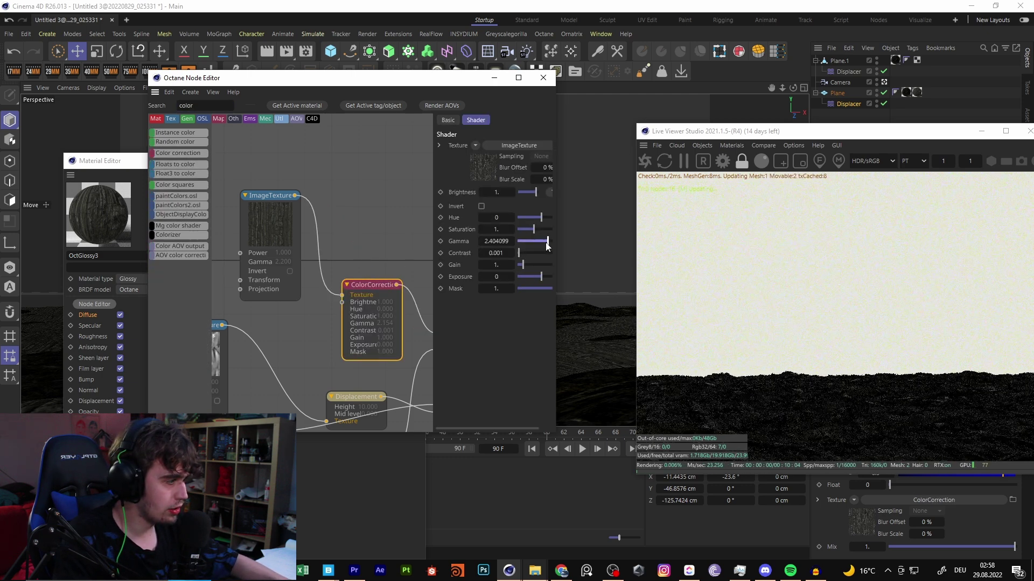
Raise the color correction's gamma to darken the second rock material, and inspect the enlarged render.
{"action": "left_click_drag", "start_coordinate": [543, 243], "coordinate": [511, 204]}
{"action": "double_click", "coordinate": [791, 134]}
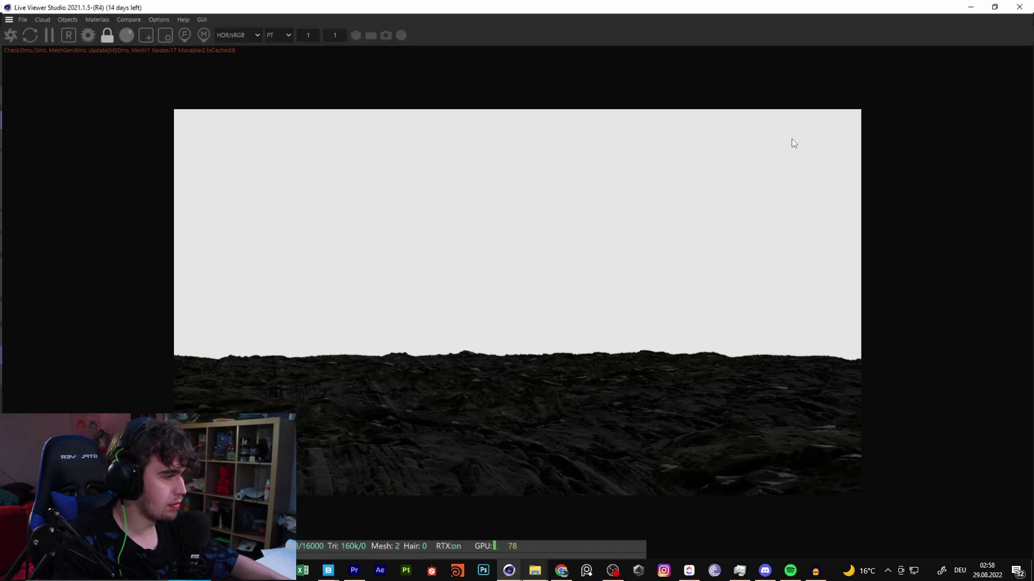
{"action": "left_click_drag", "start_coordinate": [371, 6], "coordinate": [295, 101]}
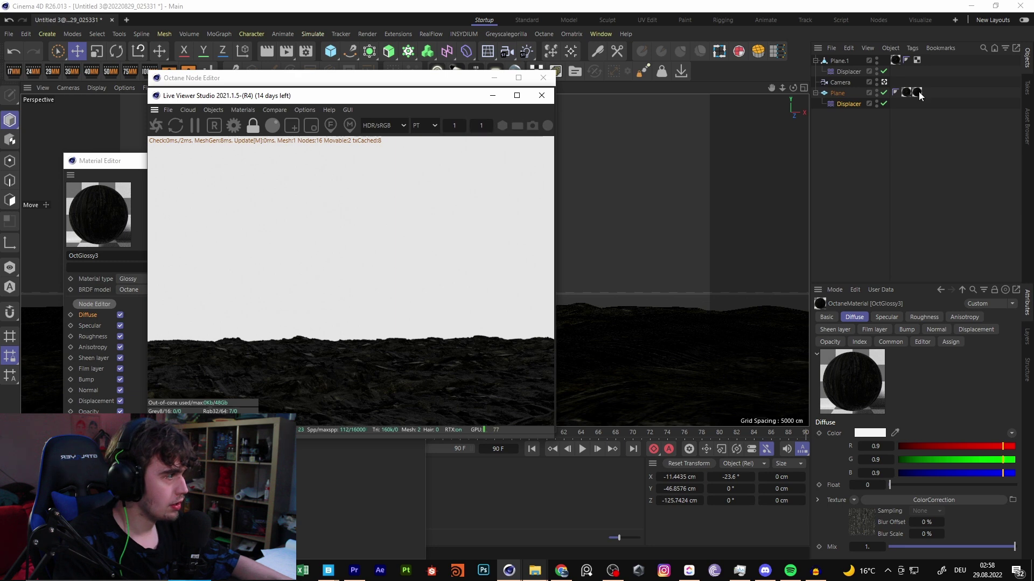
Try a tiling of 2 in U and V for OctGlossy3 on the original plane.
{"action": "left_click", "coordinate": [892, 59]}
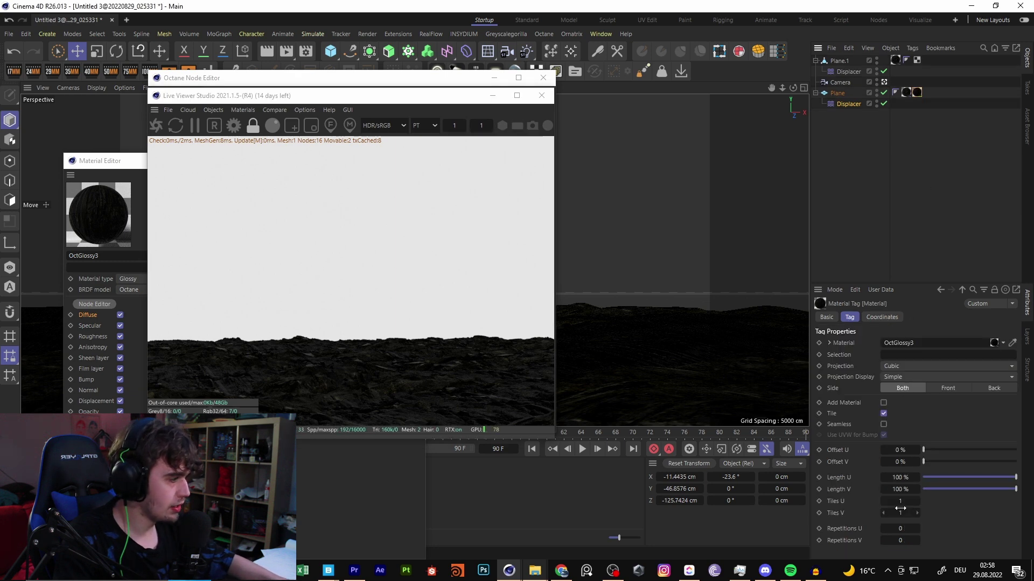
{"action": "left_click_drag", "start_coordinate": [902, 513], "coordinate": [906, 513]}
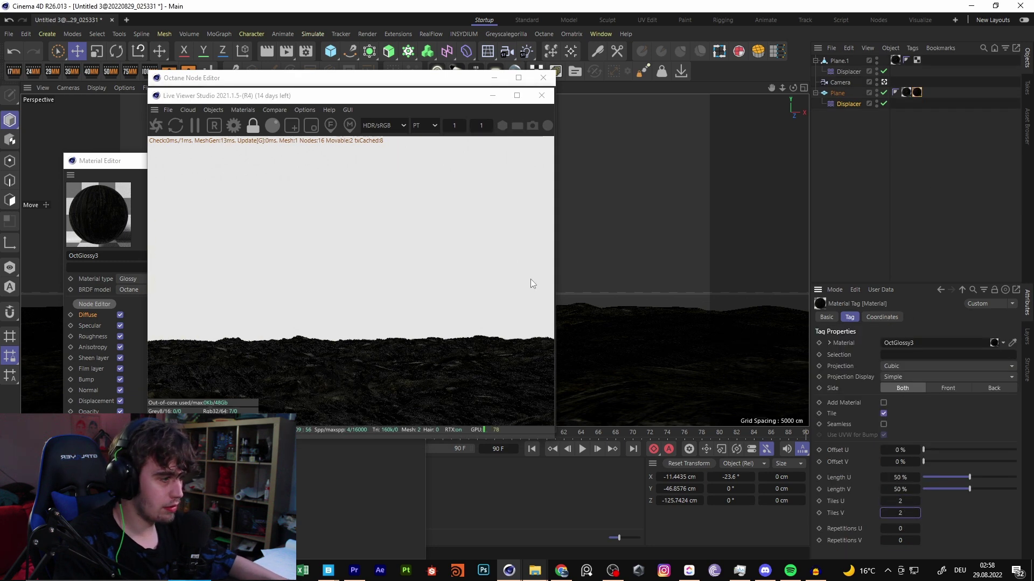
{"action": "double_click", "coordinate": [414, 98]}
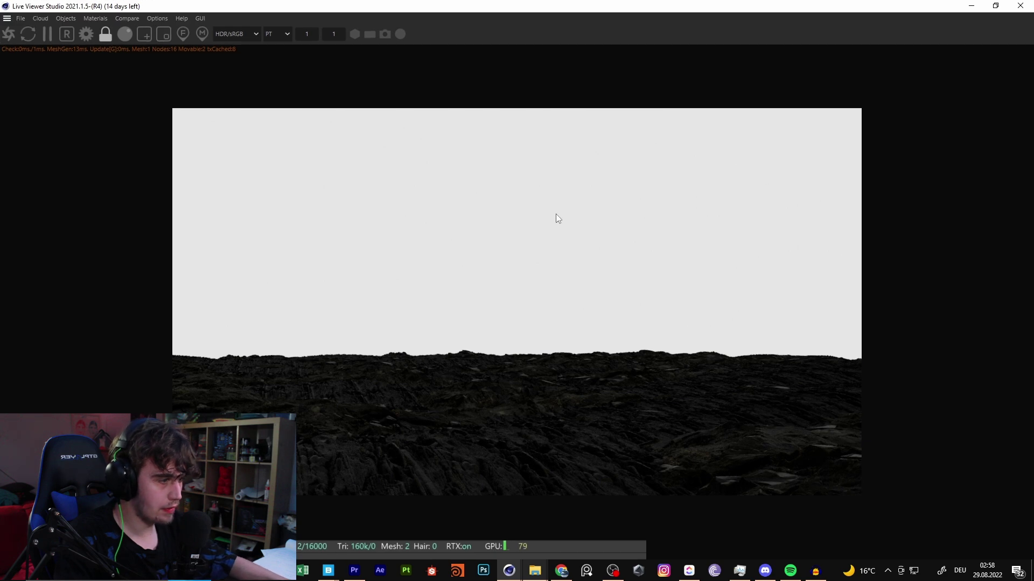
{"action": "left_click_drag", "start_coordinate": [560, 6], "coordinate": [515, 59]}
Try a tiling of 1.5 for OctGlossy3, and return both tile values to 1.
{"action": "left_click", "coordinate": [901, 501]}
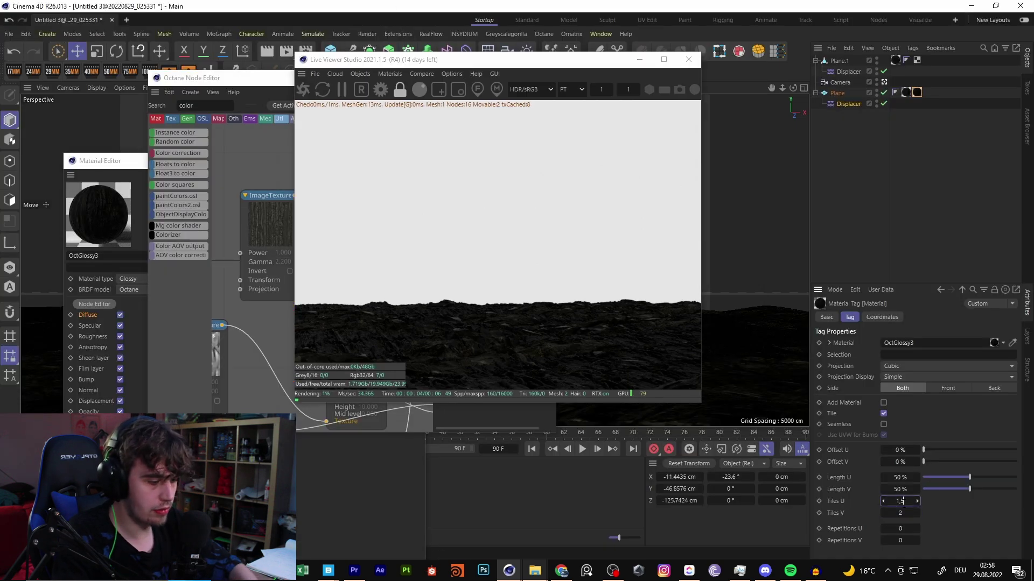
{"action": "left_click", "coordinate": [903, 501]}
{"action": "type", "text": "1.5"}
{"action": "key", "text": "Return"}
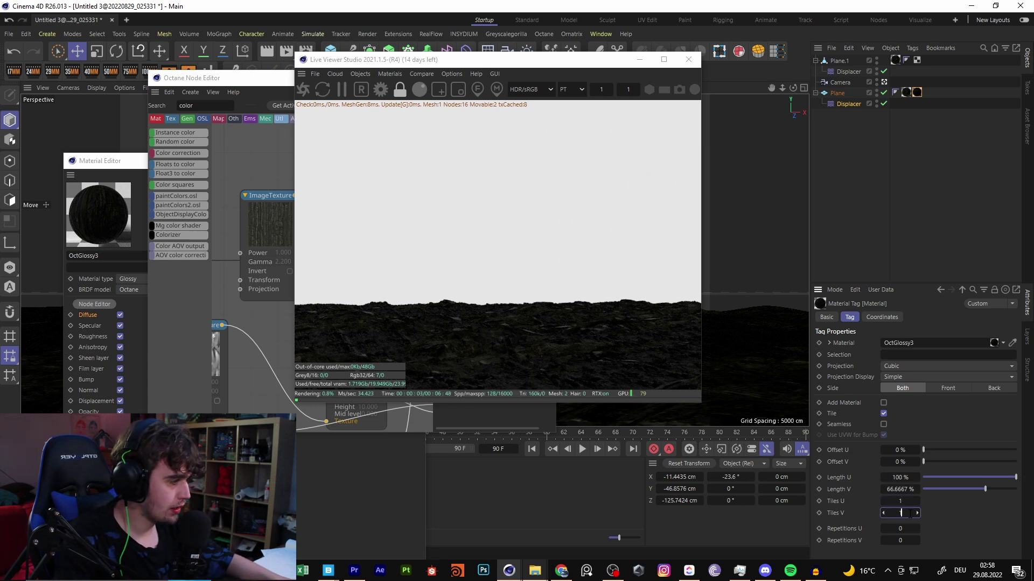
{"action": "key", "text": "Return"}
Move the Live Viewer aside and close the Node Editor and Material Editor.
{"action": "left_click_drag", "start_coordinate": [515, 64], "coordinate": [615, 207]}
{"action": "left_click", "coordinate": [543, 78]}
{"action": "left_click", "coordinate": [412, 161]}
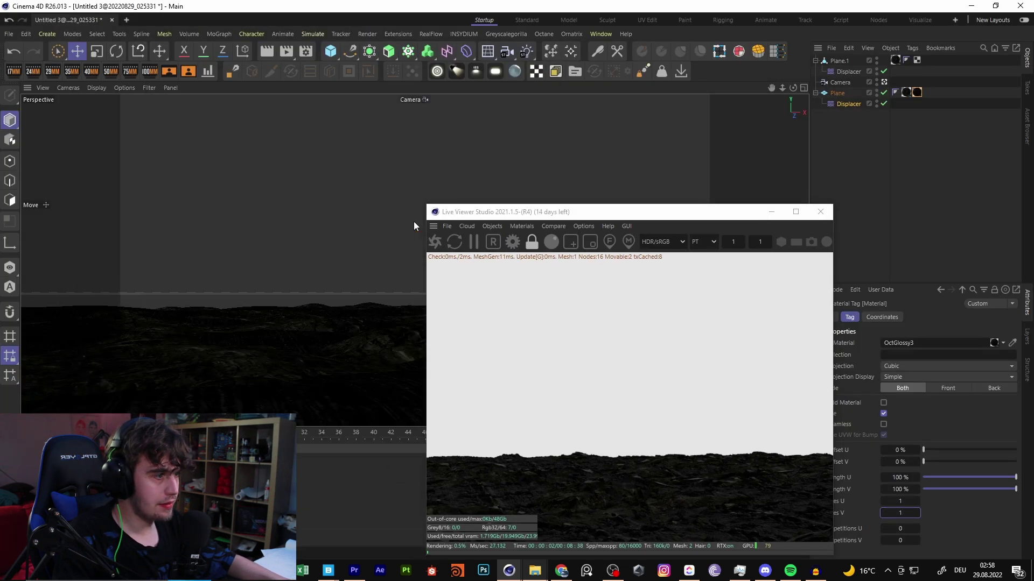
Lower the original plane slightly along its vertical axis, keeping the viewport clear of the Live Viewer.
{"action": "left_click", "coordinate": [317, 387]}
{"action": "left_click_drag", "start_coordinate": [556, 210], "coordinate": [701, 218]}
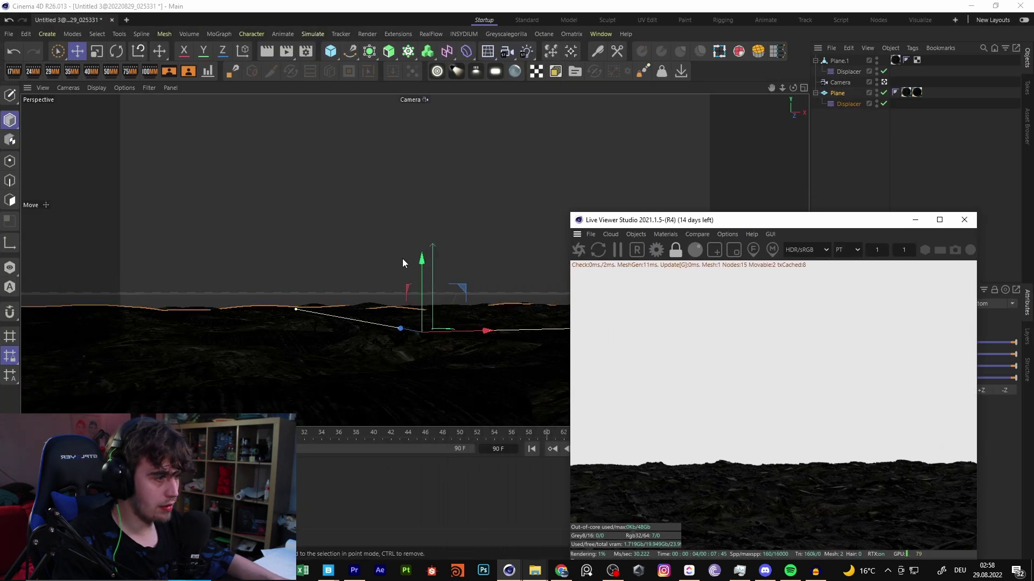
{"action": "left_click_drag", "start_coordinate": [424, 263], "coordinate": [424, 268]}
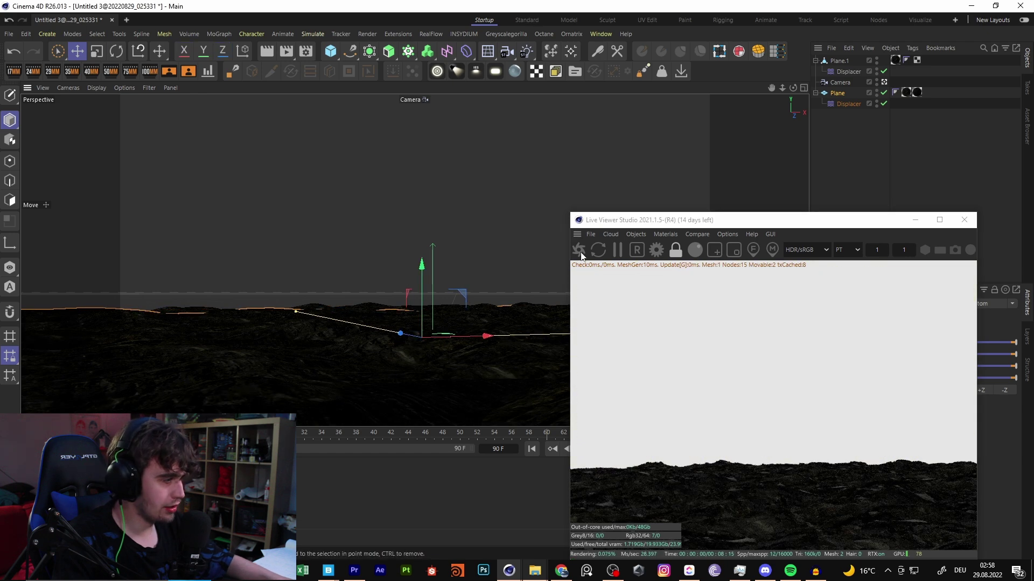
Add a third plane primitive to the scene.
{"action": "left_click", "coordinate": [337, 55]}
{"action": "left_click", "coordinate": [486, 107]}
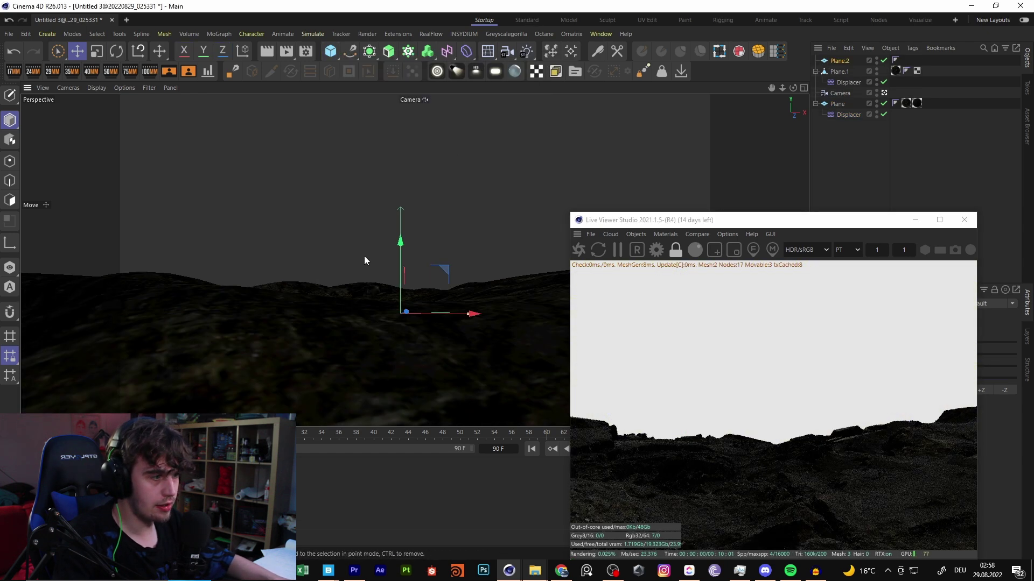
Enlarge the third plane and raise it to about 43 cm so it forms a water surface between the rocks.
{"action": "left_click", "coordinate": [97, 51]}
{"action": "left_click_drag", "start_coordinate": [226, 178], "coordinate": [431, 177]}
{"action": "left_click_drag", "start_coordinate": [432, 328], "coordinate": [418, 260]}
{"action": "key", "text": "e"}
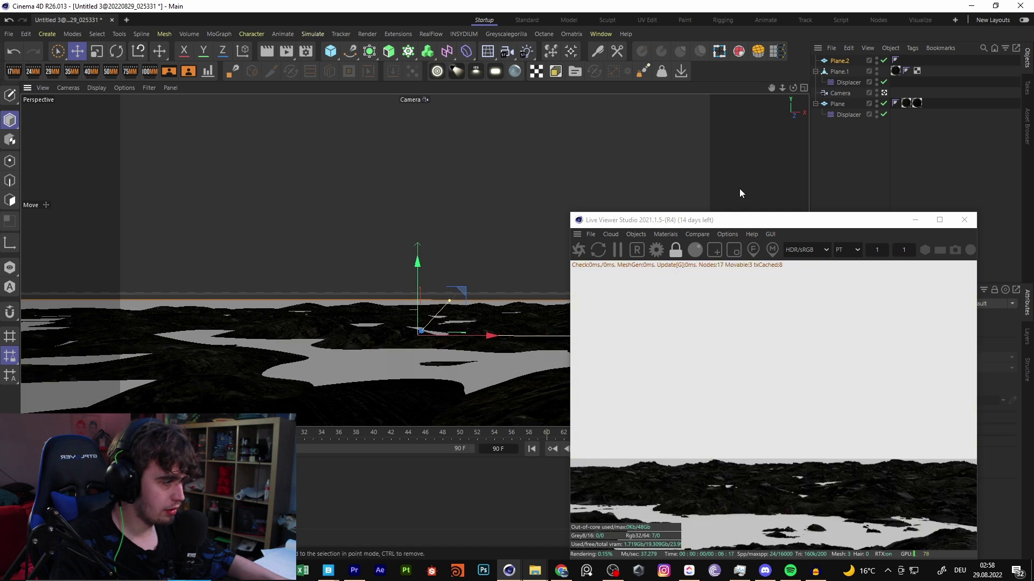
Scale the water plane further to about 5017 cm square, checking its far edge at the horizon in the enlarged render.
{"action": "left_click_drag", "start_coordinate": [695, 219], "coordinate": [475, 44]}
{"action": "double_click", "coordinate": [470, 44]}
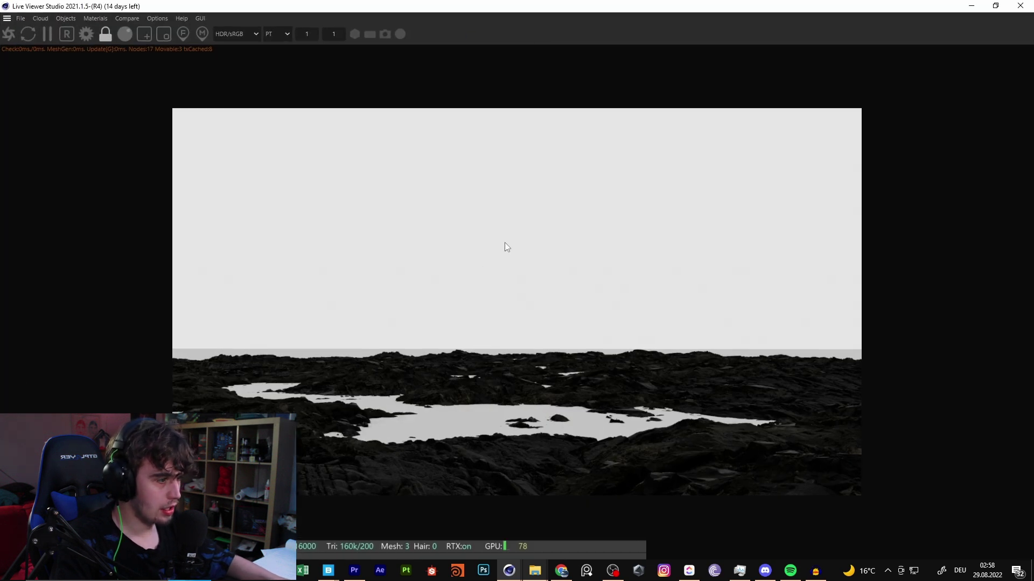
{"action": "double_click", "coordinate": [439, 5]}
{"action": "left_click", "coordinate": [98, 50]}
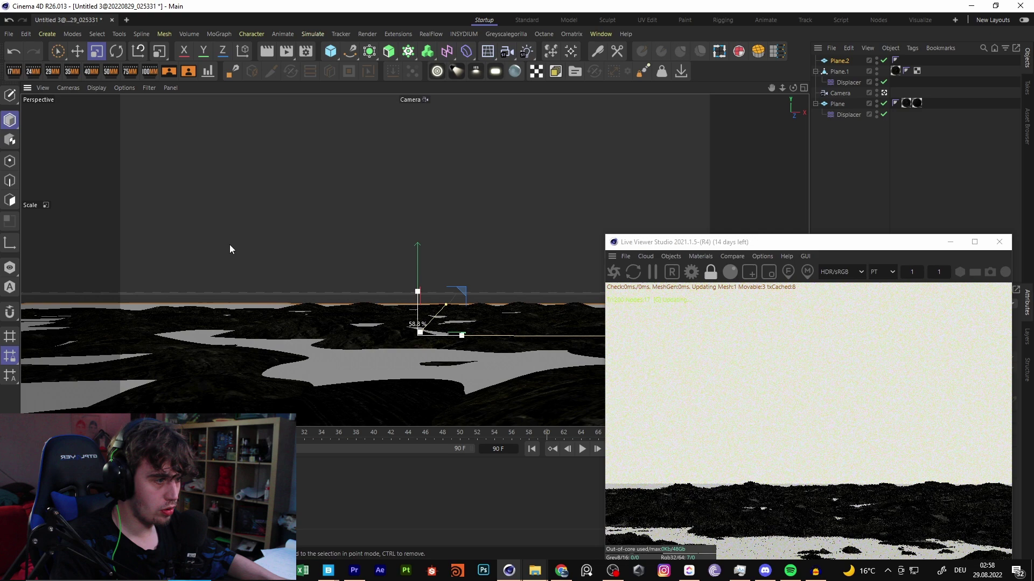
{"action": "left_click_drag", "start_coordinate": [666, 248], "coordinate": [533, 2]}
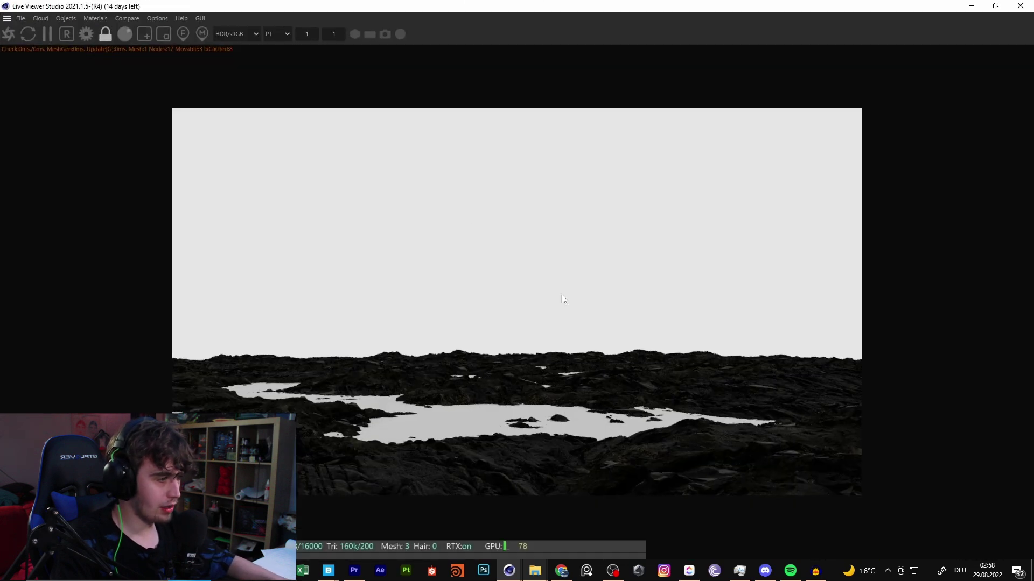
Create an Octane Specular material for the water and shrink the Live Viewer back to a floating window.
{"action": "left_click", "coordinate": [97, 19]}
{"action": "mouse_move", "coordinate": [119, 76]}
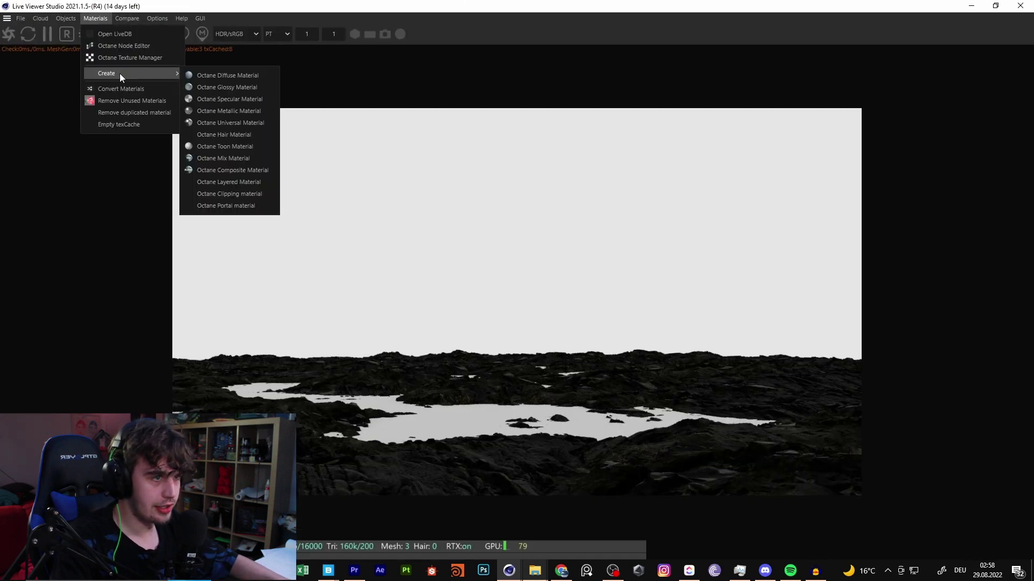
{"action": "left_click", "coordinate": [220, 99]}
{"action": "left_click_drag", "start_coordinate": [546, 5], "coordinate": [457, 83]}
Set the displacer height to 35 cm on Plane and to 24 cm on Plane.1.
{"action": "left_click", "coordinate": [842, 82]}
{"action": "left_click", "coordinate": [848, 114]}
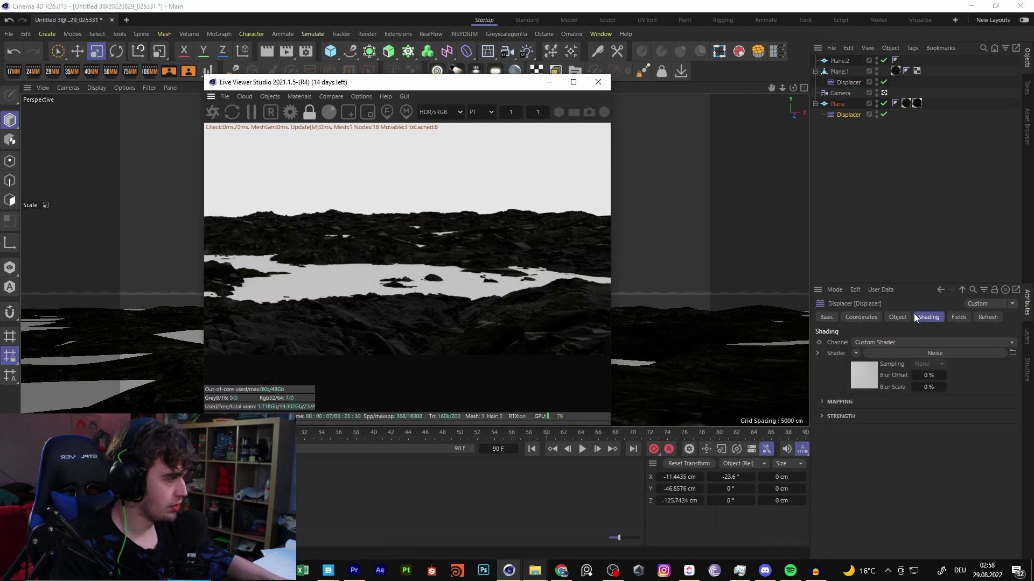
{"action": "left_click", "coordinate": [898, 318]}
{"action": "left_click_drag", "start_coordinate": [889, 372], "coordinate": [895, 370]}
{"action": "left_click_drag", "start_coordinate": [410, 288], "coordinate": [549, 314]}
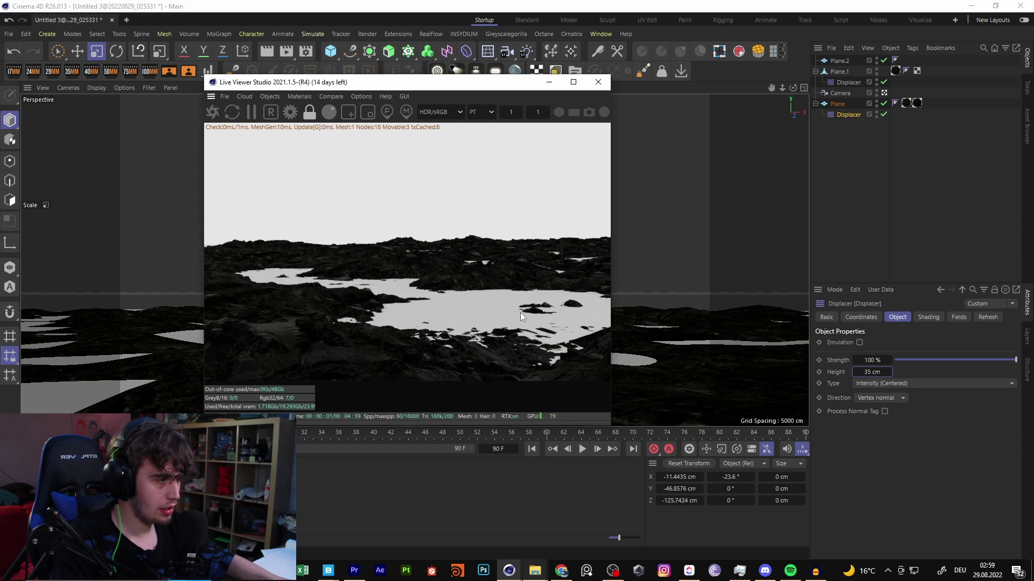
{"action": "left_click", "coordinate": [846, 82]}
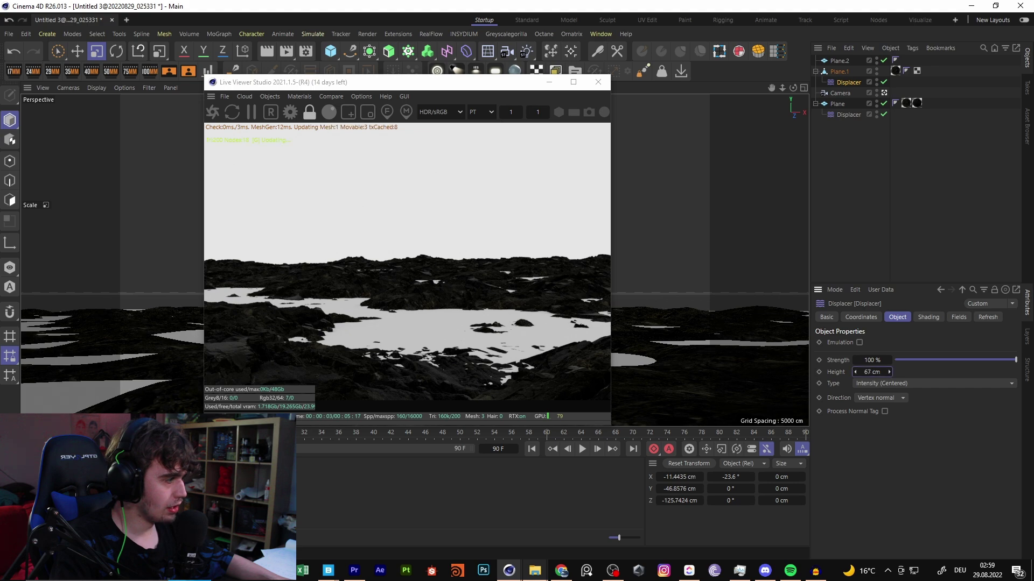
{"action": "mouse_move", "coordinate": [874, 371]}
{"action": "left_mouse_down"}
{"action": "mouse_move", "coordinate": [849, 371]}
{"action": "mouse_move", "coordinate": [878, 371]}
{"action": "left_mouse_up"}
Clear the Live Viewer from the viewport and raise Plane.2 to a Y position of about 47.6 cm.
{"action": "left_click_drag", "start_coordinate": [482, 82], "coordinate": [703, 80]}
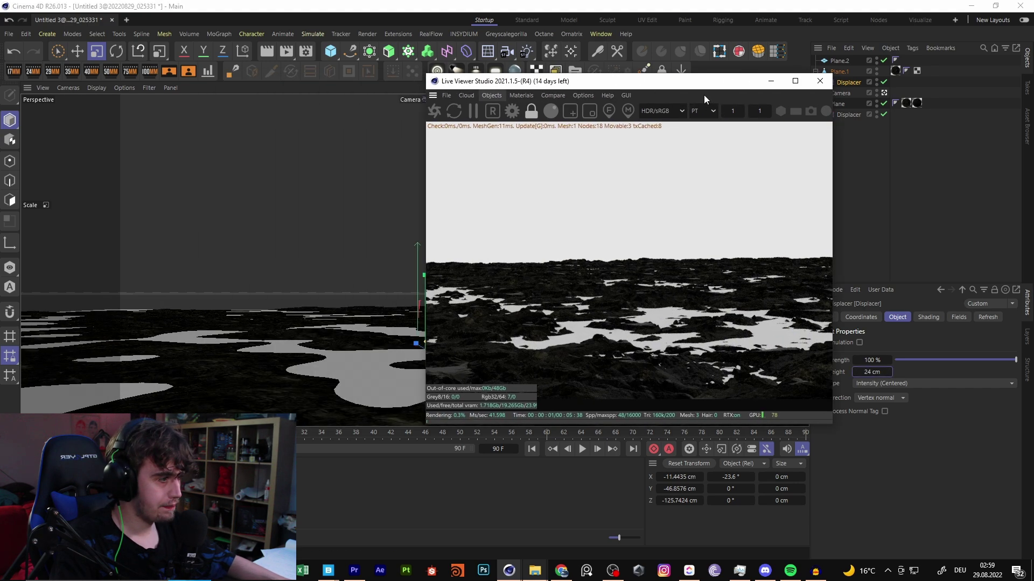
{"action": "left_click", "coordinate": [838, 60]}
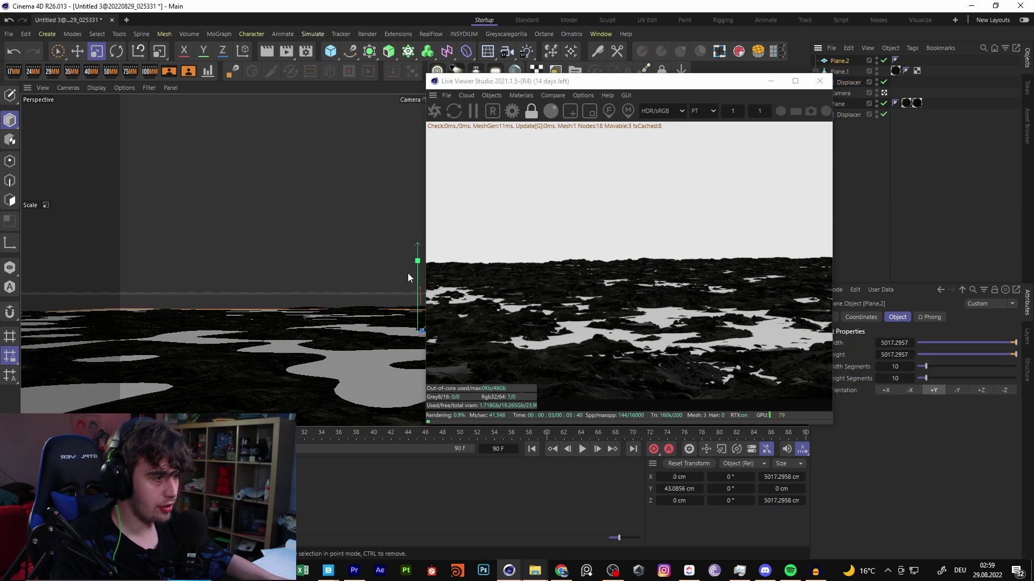
{"action": "left_click", "coordinate": [77, 51]}
{"action": "left_click_drag", "start_coordinate": [417, 263], "coordinate": [417, 271]}
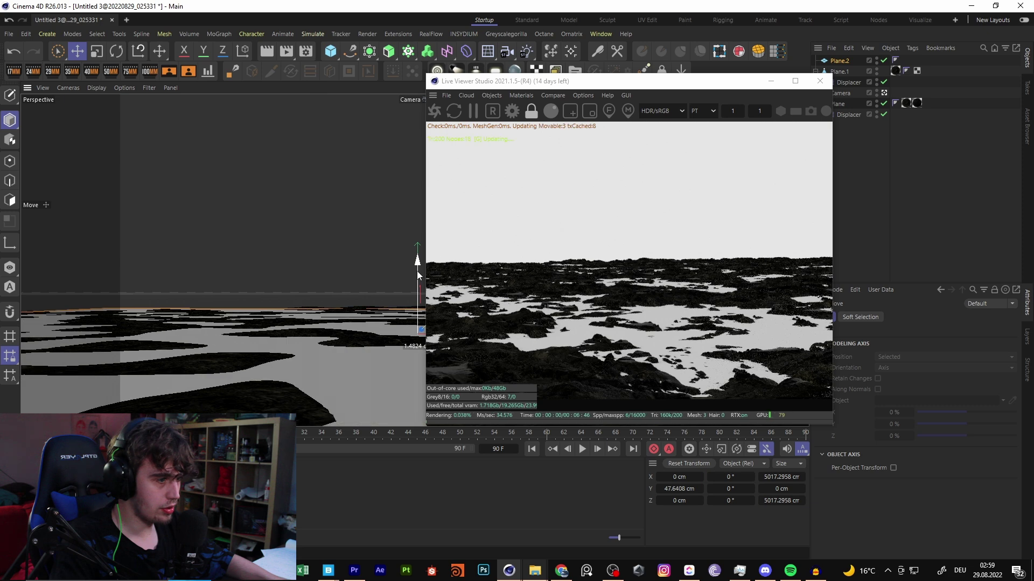
Create another Octane Specular material, OctSpecular2, with Plane.2 selected so it is applied to the water plane.
{"action": "left_click", "coordinate": [518, 95]}
{"action": "mouse_move", "coordinate": [541, 156]}
{"action": "left_click", "coordinate": [658, 176]}
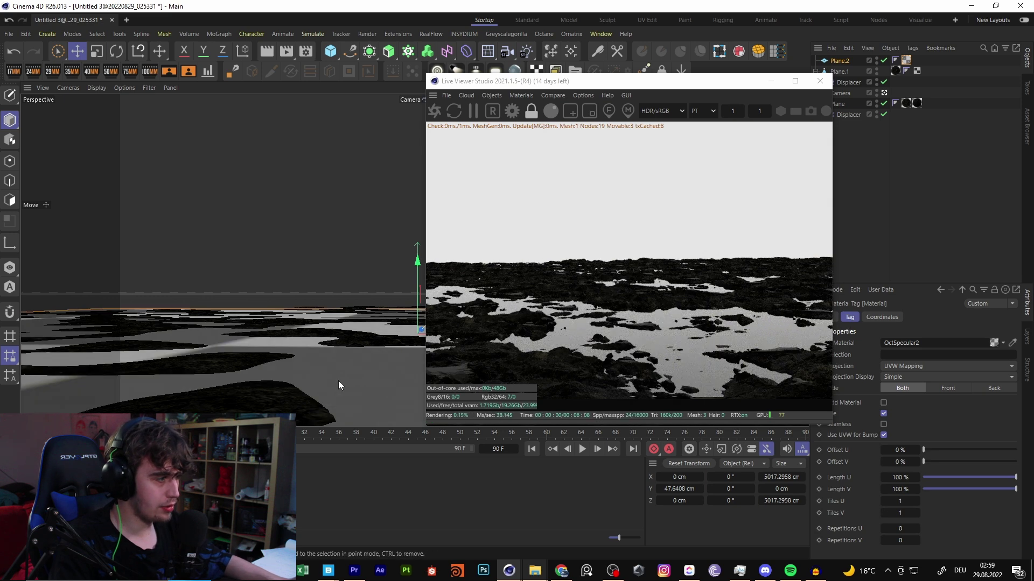
Open OctSpecular2 for editing and set its refraction index to about 1.5.
{"action": "double_click", "coordinate": [217, 488]}
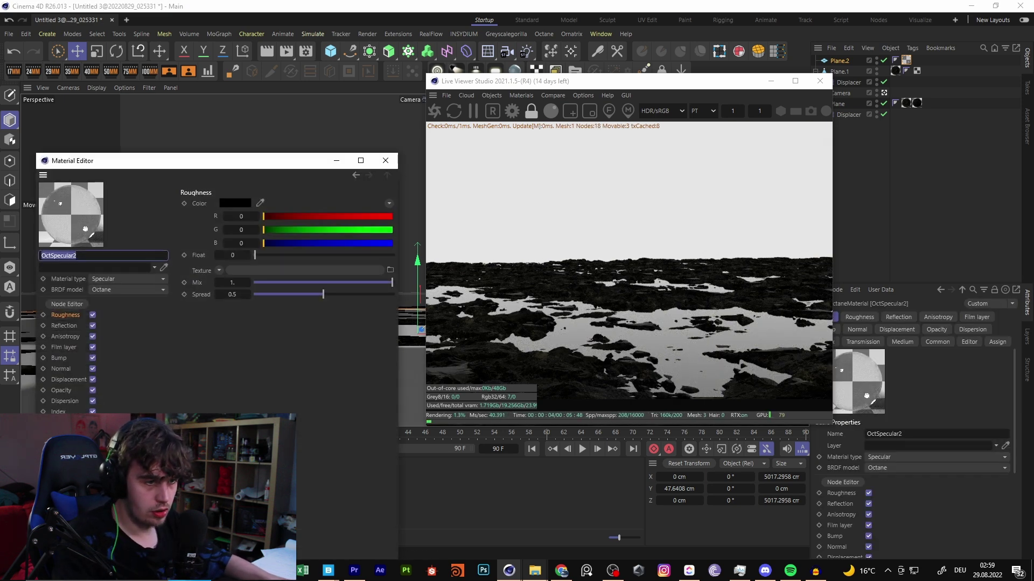
{"action": "left_click", "coordinate": [59, 413]}
{"action": "left_click_drag", "start_coordinate": [254, 205], "coordinate": [270, 204]}
{"action": "double_click", "coordinate": [237, 203]}
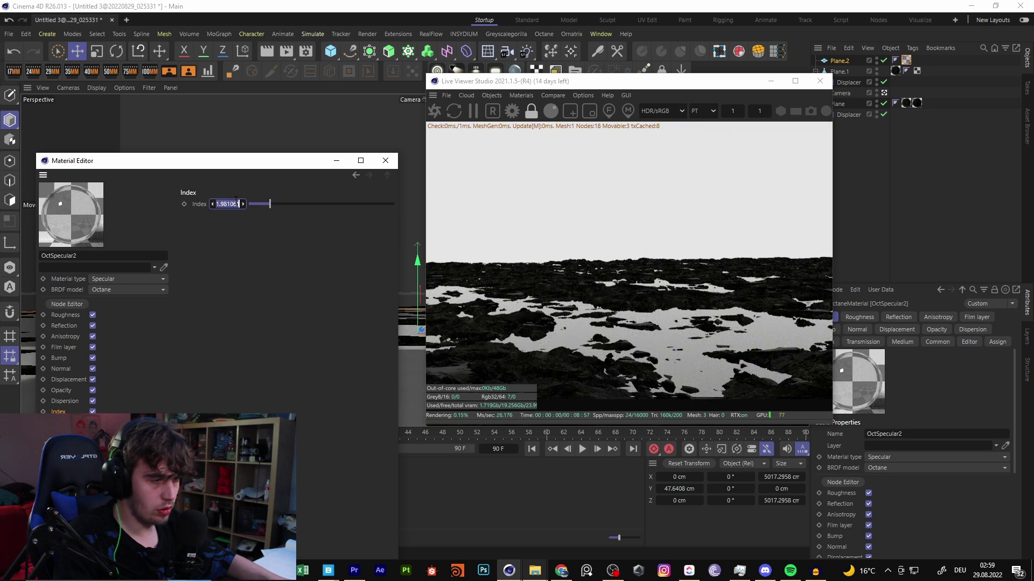
{"action": "type", "text": "1.5"}
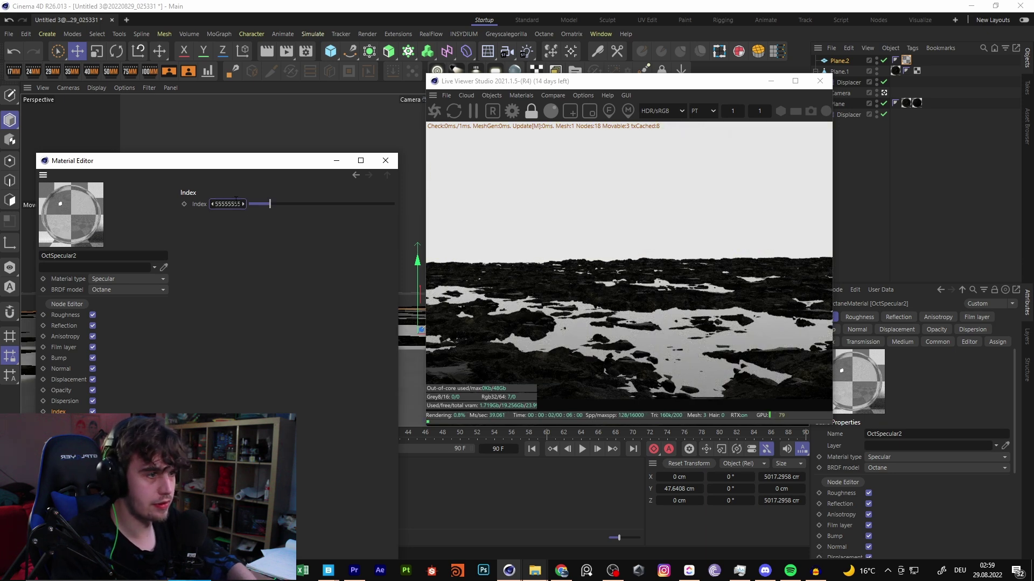
{"action": "key", "text": "Return"}
Enable fake shadows in OctSpecular2's common settings and close the Material Editor.
{"action": "left_click", "coordinate": [76, 316]}
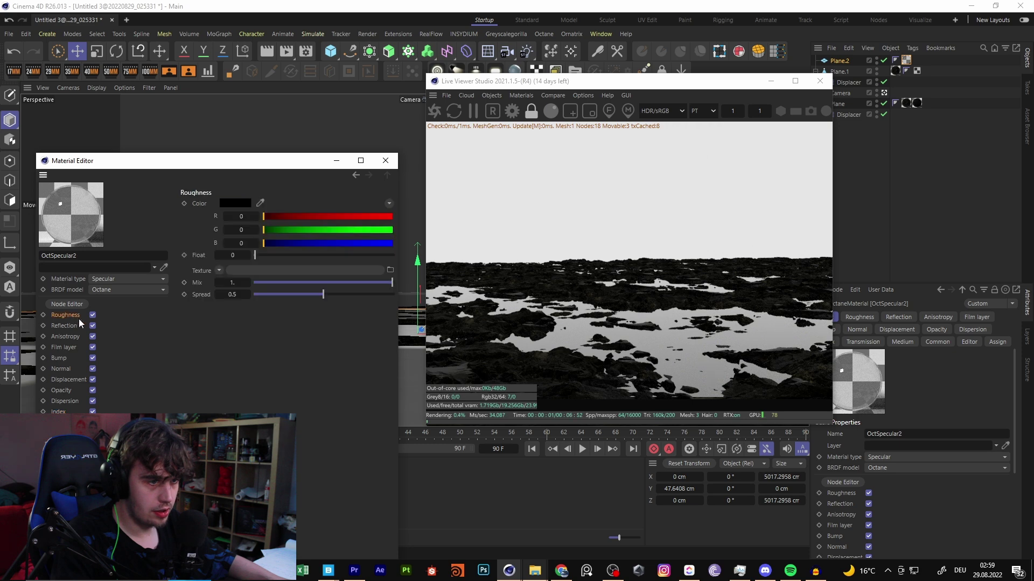
{"action": "left_click", "coordinate": [63, 444]}
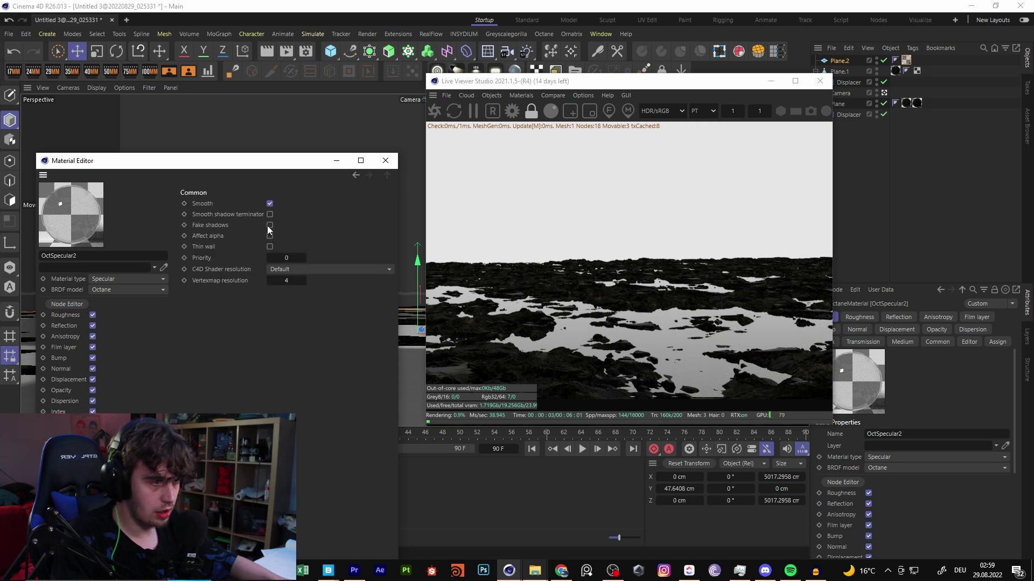
{"action": "left_click", "coordinate": [270, 225]}
{"action": "left_click", "coordinate": [385, 160]}
Add an Octane HDRI environment sky to the scene and return the Live Viewer to a floating window.
{"action": "left_click_drag", "start_coordinate": [592, 81], "coordinate": [572, 2]}
{"action": "left_click", "coordinate": [74, 20]}
{"action": "left_click", "coordinate": [122, 55]}
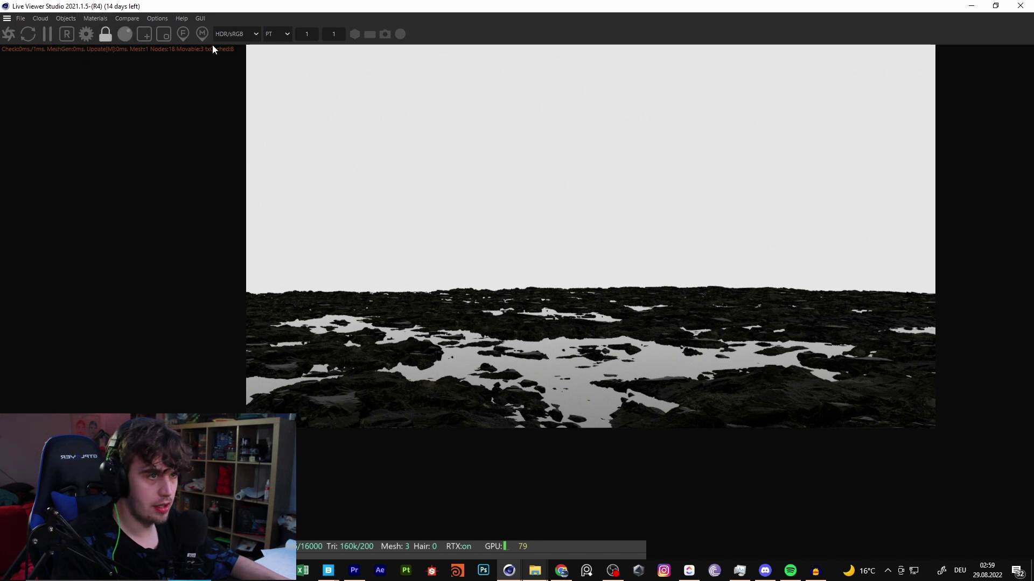
{"action": "left_click_drag", "start_coordinate": [658, 205], "coordinate": [607, 307]}
{"action": "left_click_drag", "start_coordinate": [673, 8], "coordinate": [505, 128]}
Attach an HDRI Link Plus tag to OctaneSky and open the environment's image texture for linking.
{"action": "right_click", "coordinate": [873, 61]}
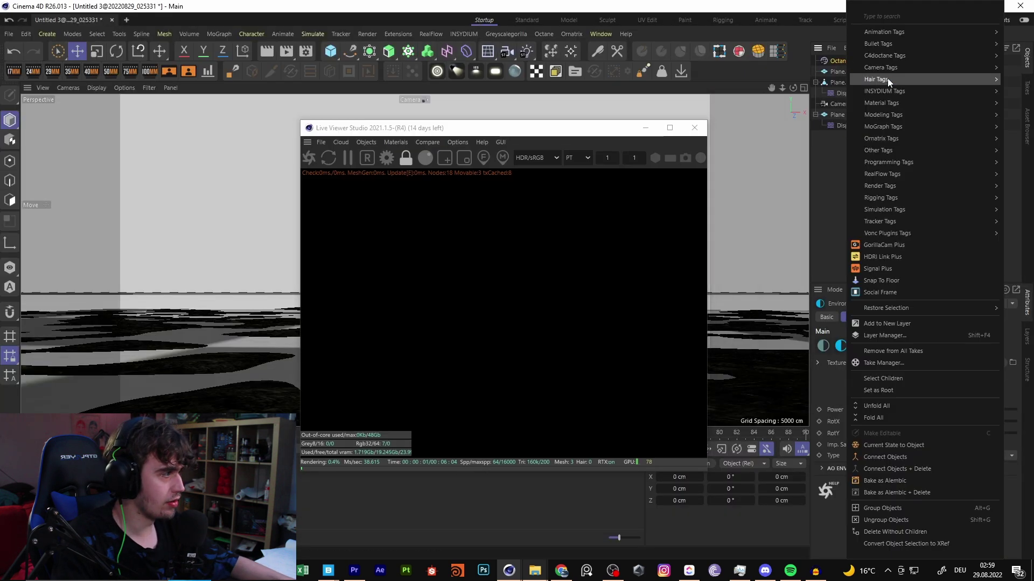
{"action": "left_click", "coordinate": [904, 246]}
{"action": "left_click", "coordinate": [909, 62]}
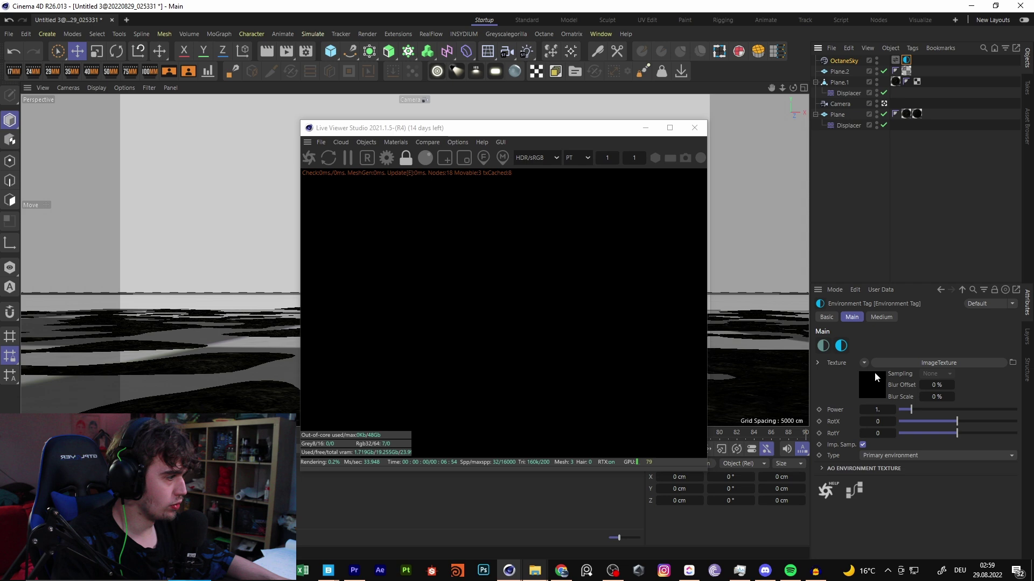
{"action": "left_click", "coordinate": [874, 374]}
{"action": "left_click", "coordinate": [895, 59]}
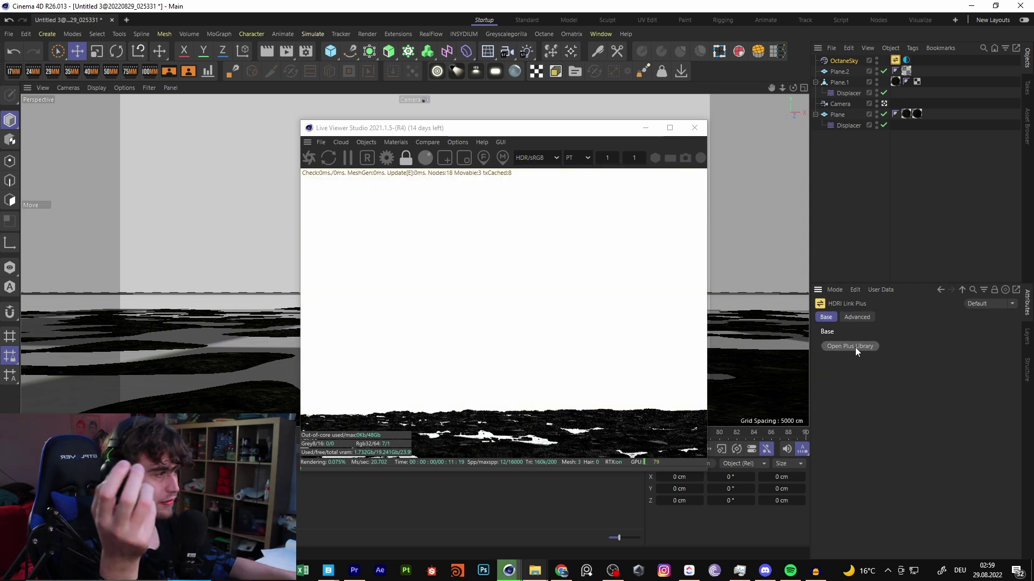
Load the sky Ultimate Skies 12k 0070.exr from the user HDRIs in the Plus Library.
{"action": "left_click", "coordinate": [838, 349]}
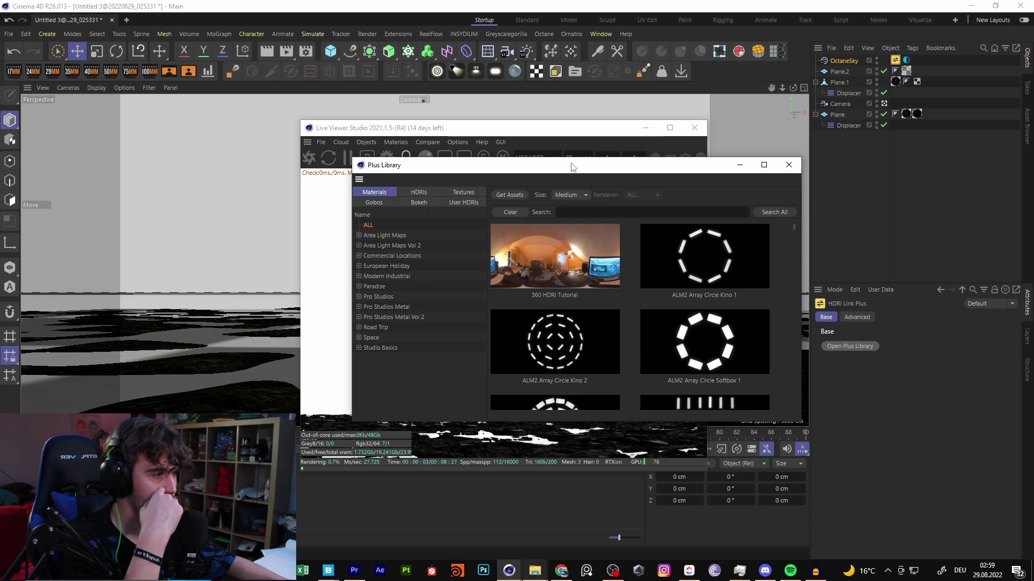
{"action": "left_click", "coordinate": [461, 202]}
{"action": "left_click", "coordinate": [764, 164]}
{"action": "scroll", "coordinate": [724, 285], "scroll_direction": "down", "scroll_amount": 5}
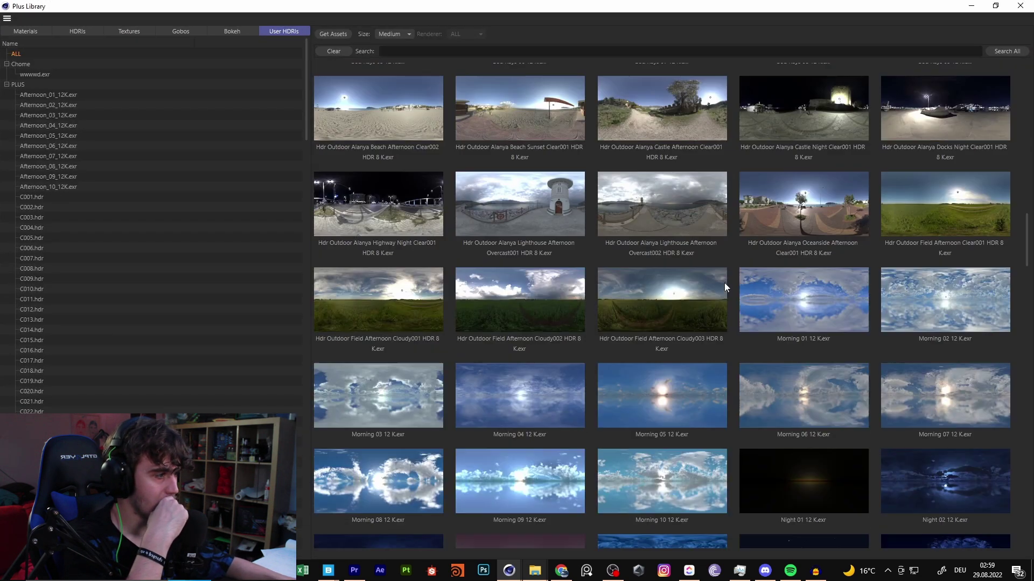
{"action": "scroll", "coordinate": [725, 285], "scroll_direction": "down", "scroll_amount": 10}
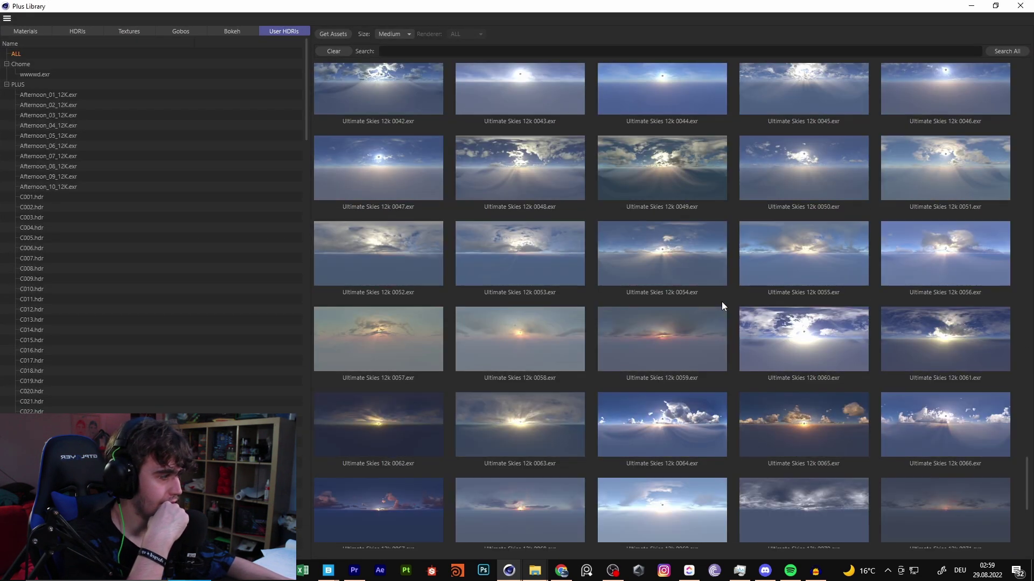
{"action": "scroll", "coordinate": [779, 335], "scroll_direction": "down", "scroll_amount": 3}
{"action": "left_click", "coordinate": [805, 335]}
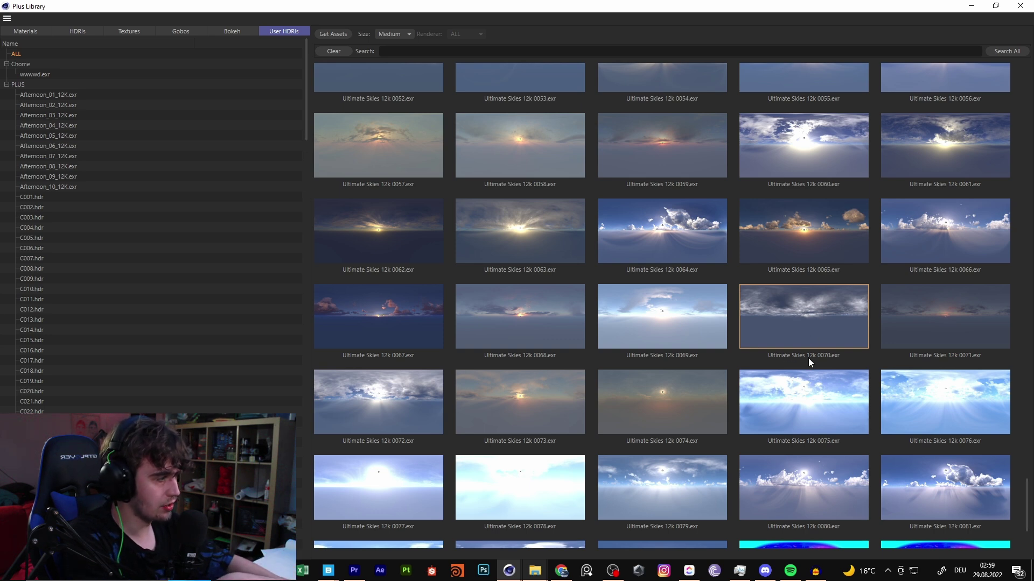
{"action": "left_click", "coordinate": [1020, 5]}
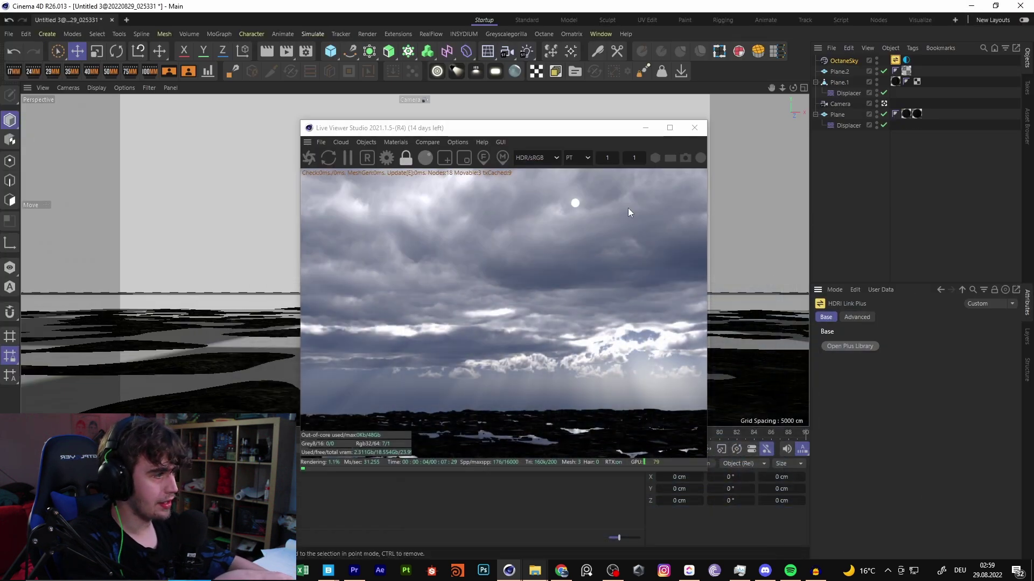
Rotate OctaneSky about its vertical axis to about -69.2° and check the clouds in the enlarged render.
{"action": "double_click", "coordinate": [610, 133]}
{"action": "left_click_drag", "start_coordinate": [568, 3], "coordinate": [633, 322]}
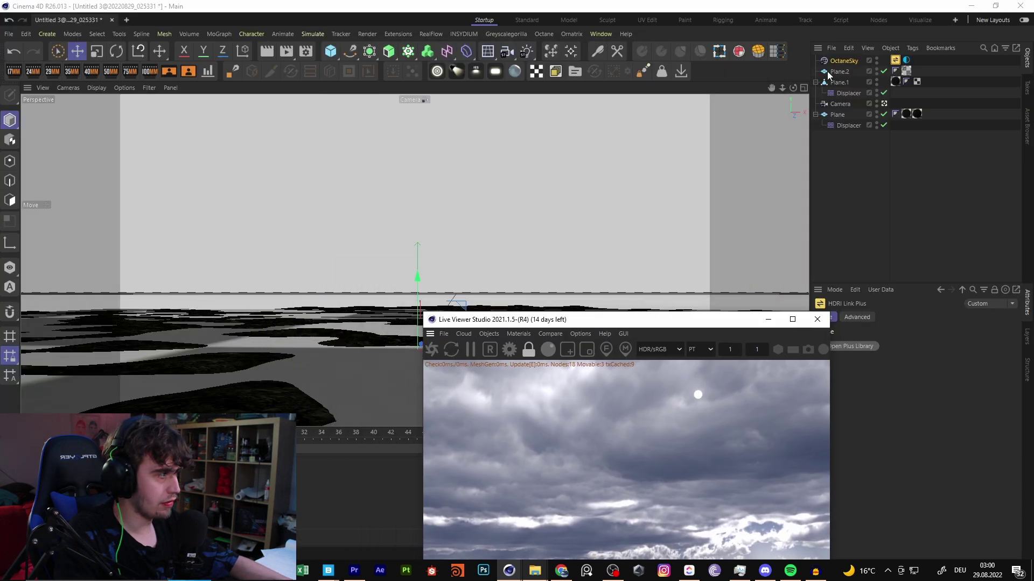
{"action": "left_click", "coordinate": [843, 61]}
{"action": "left_click_drag", "start_coordinate": [522, 320], "coordinate": [639, 310]}
{"action": "key", "text": "r"}
{"action": "left_click_drag", "start_coordinate": [434, 353], "coordinate": [369, 348]}
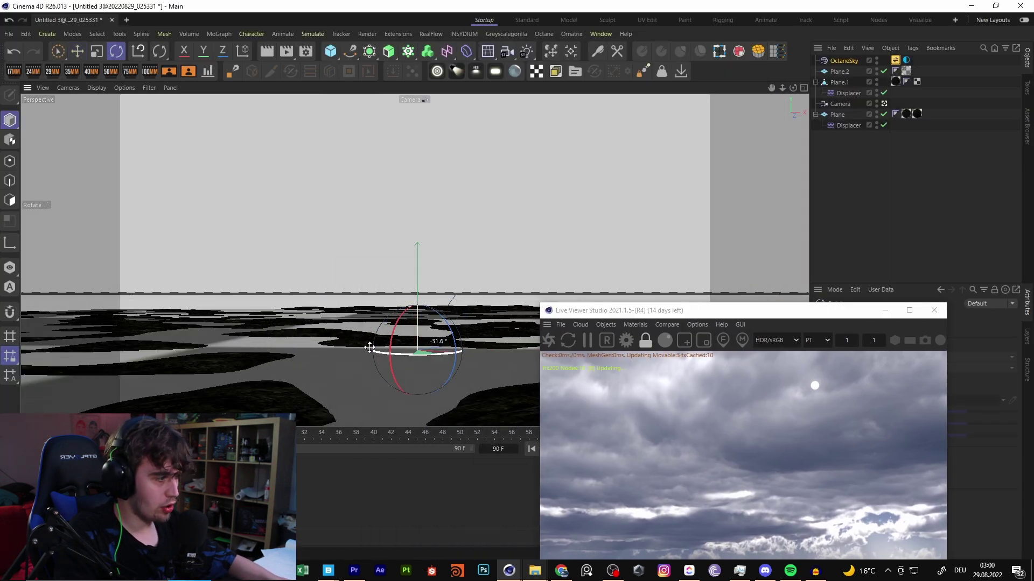
{"action": "left_click_drag", "start_coordinate": [677, 312], "coordinate": [564, 2]}
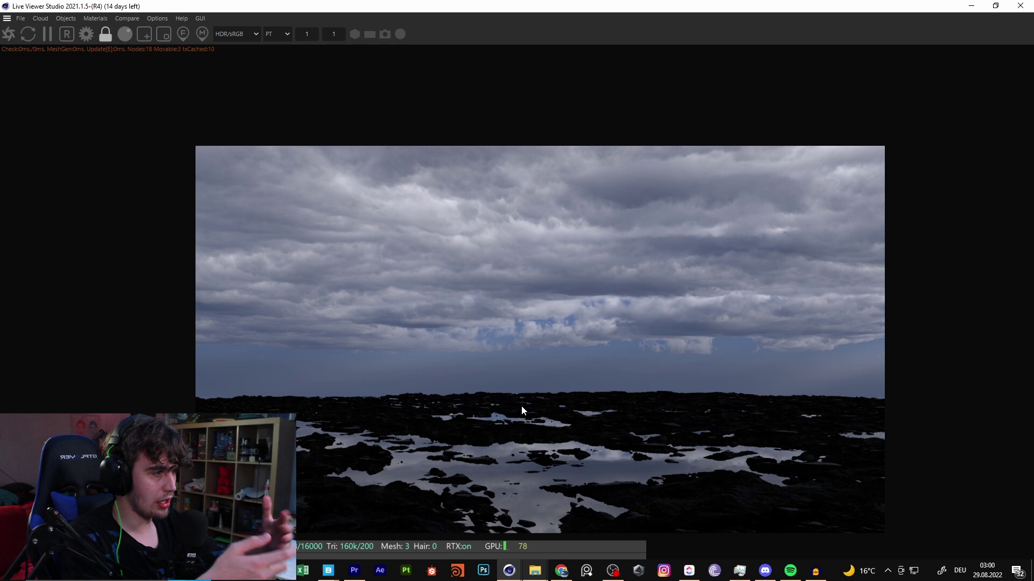
{"action": "left_click_drag", "start_coordinate": [403, 6], "coordinate": [397, 91]}
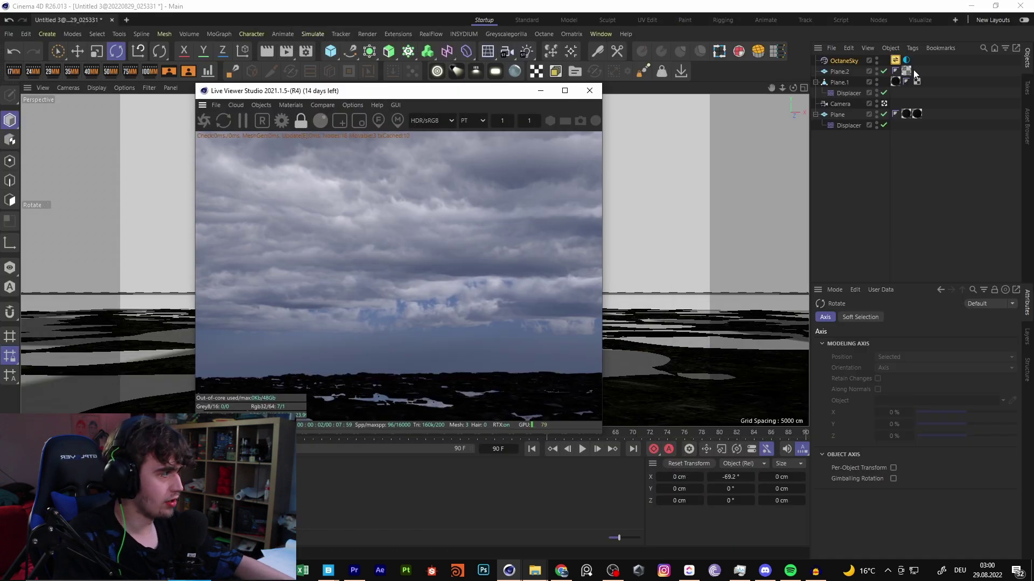
Set the power of OctaneSky's environment to 1.5.
{"action": "left_click", "coordinate": [906, 60]}
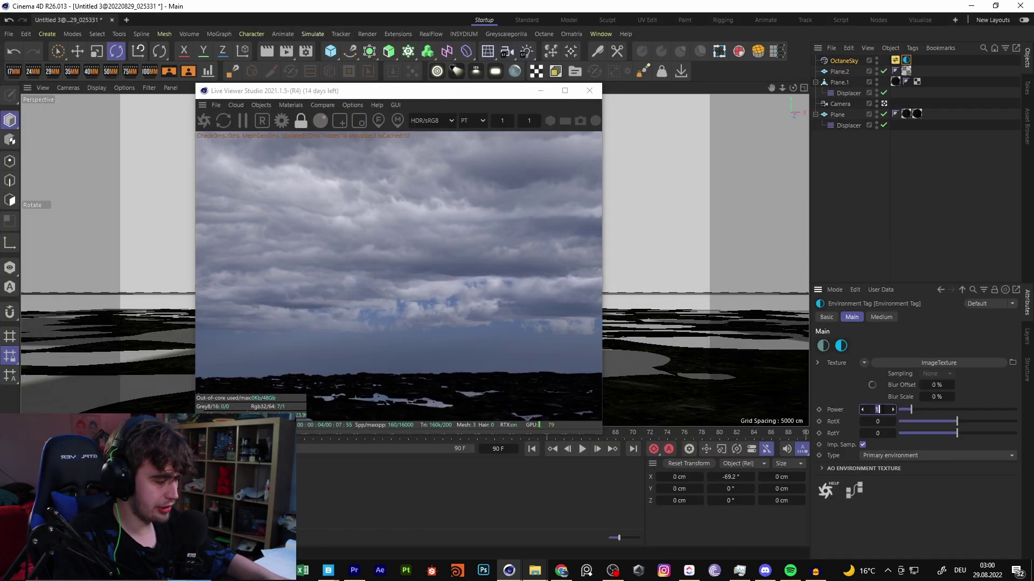
{"action": "type", "text": ".5"}
{"action": "key", "text": "Return"}
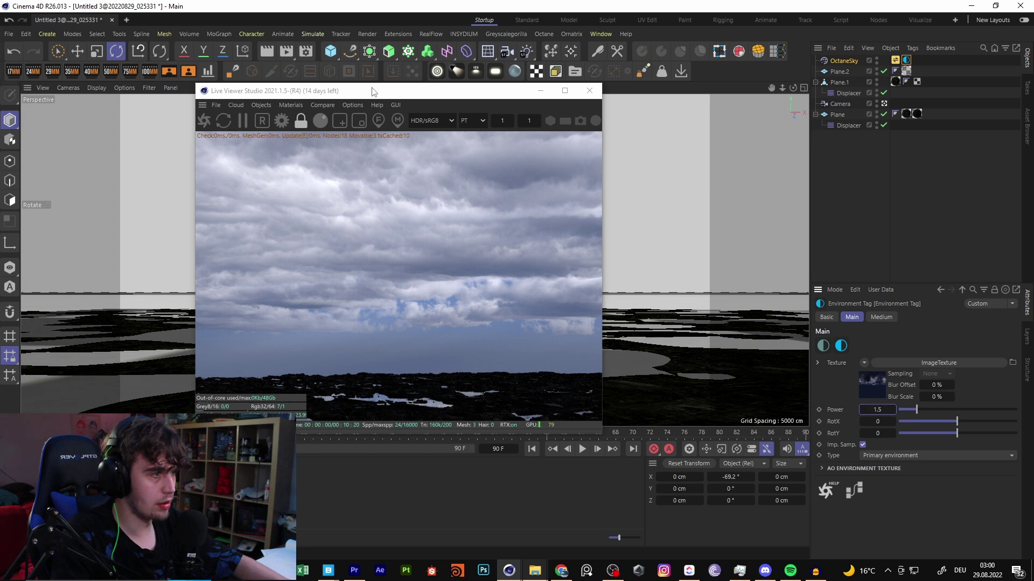
Reframe the camera in the enlarged render so a water channel leads through the foreground rocks.
{"action": "double_click", "coordinate": [373, 91]}
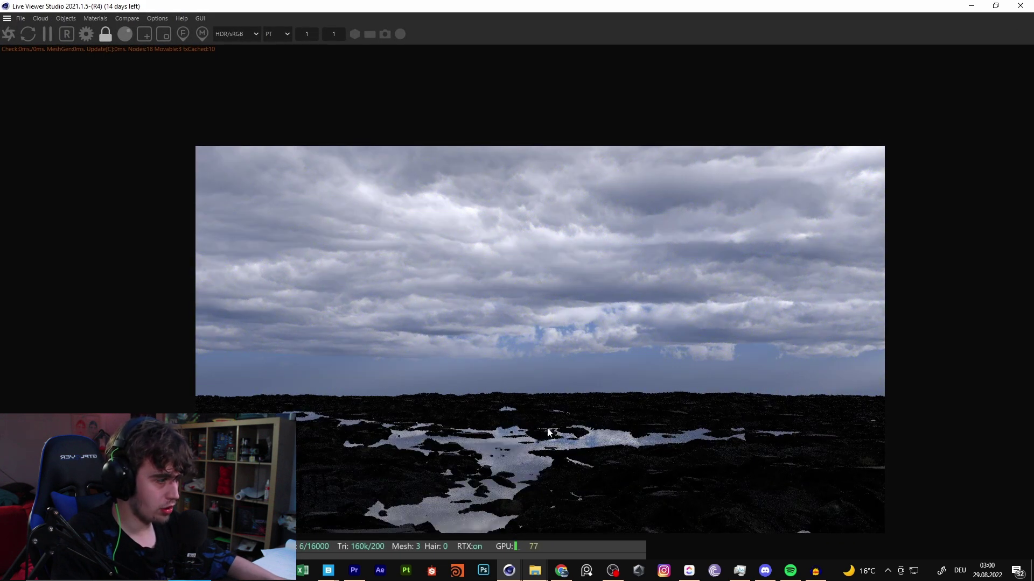
{"action": "left_click_drag", "start_coordinate": [548, 429], "coordinate": [531, 423]}
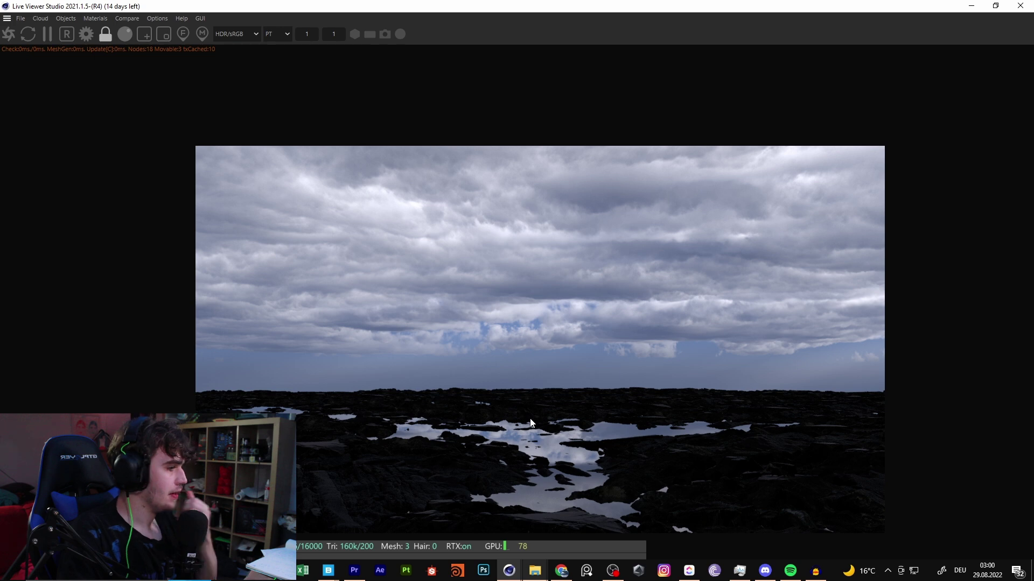
{"action": "left_click_drag", "start_coordinate": [547, 3], "coordinate": [472, 44]}
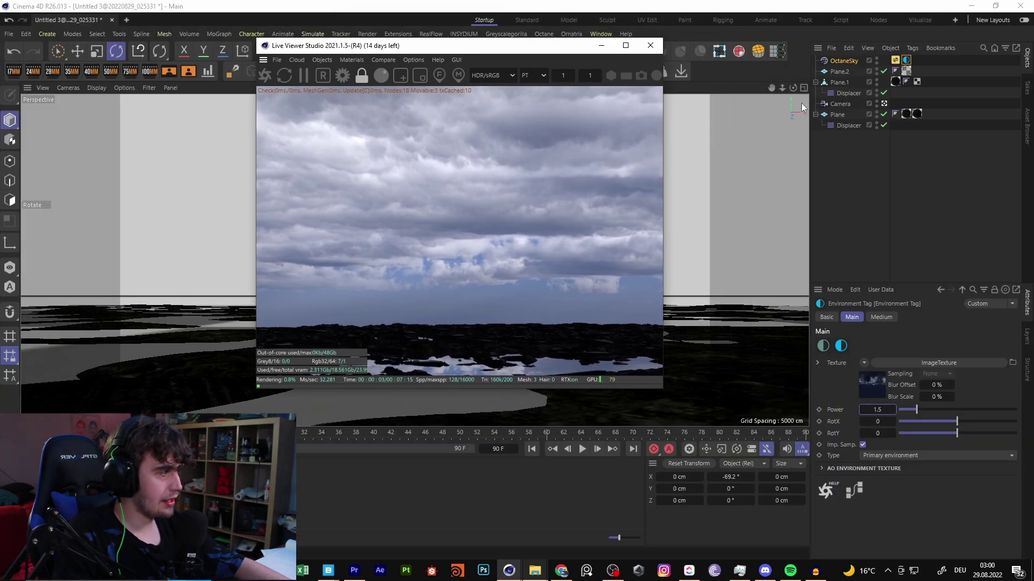
Try 3 as OctaneSky's environment power, check the brightness in the render, and settle on 2.
{"action": "left_click", "coordinate": [910, 60]}
{"action": "type", "text": "3"}
{"action": "key", "text": "Return"}
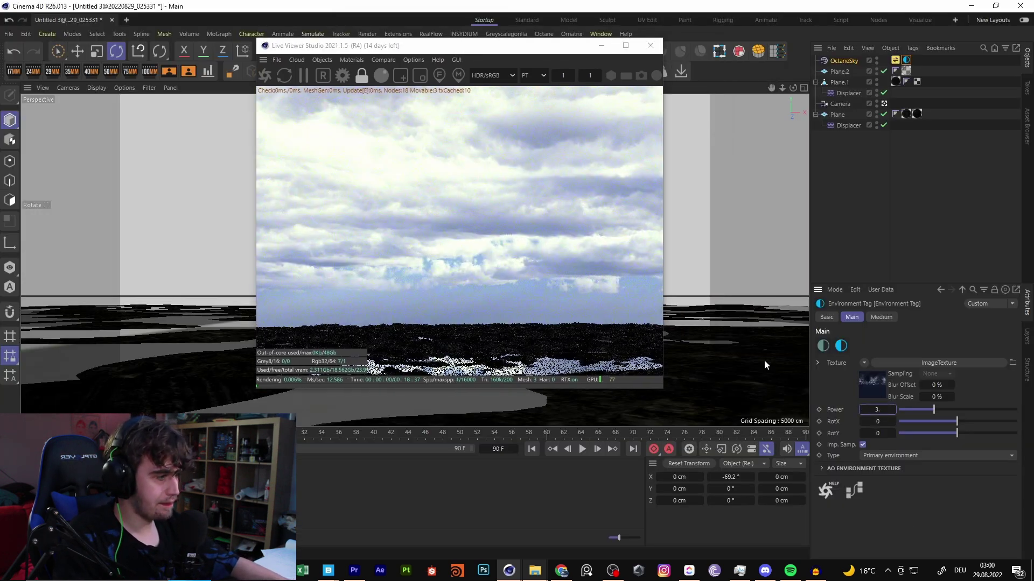
{"action": "key", "text": "BackSpace"}
{"action": "type", "text": "2."}
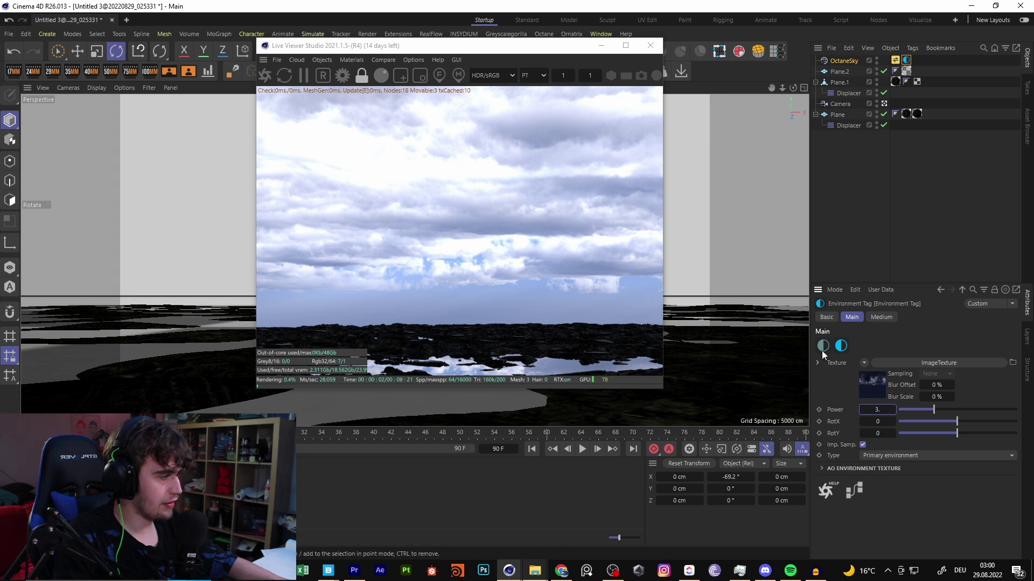
{"action": "key", "text": "Return"}
Switch to the browser and view the Belfast Open Field HDRI page on Poly Haven.
{"action": "left_click", "coordinate": [561, 570]}
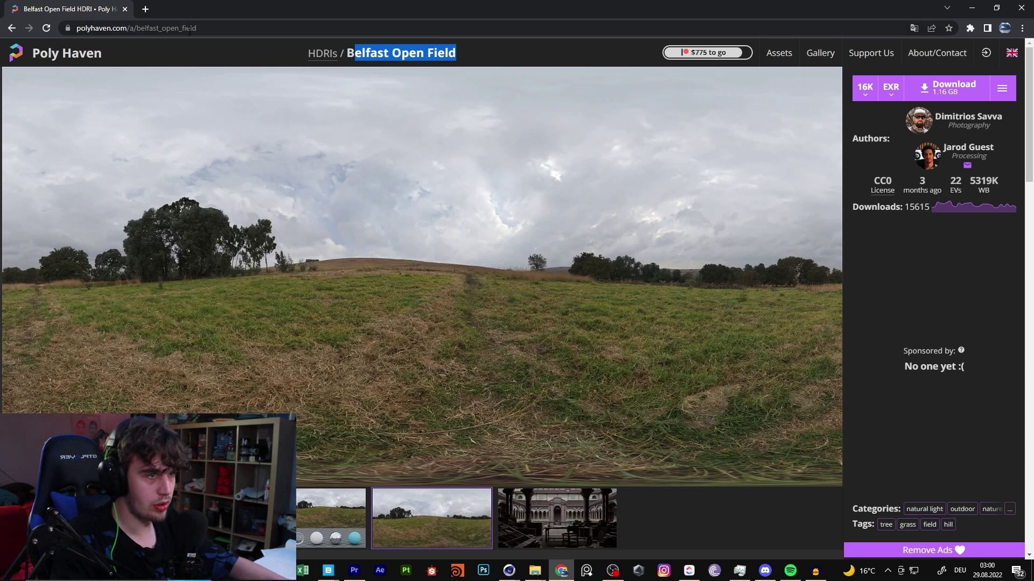
{"action": "left_click_drag", "start_coordinate": [189, 30], "coordinate": [138, 32]}
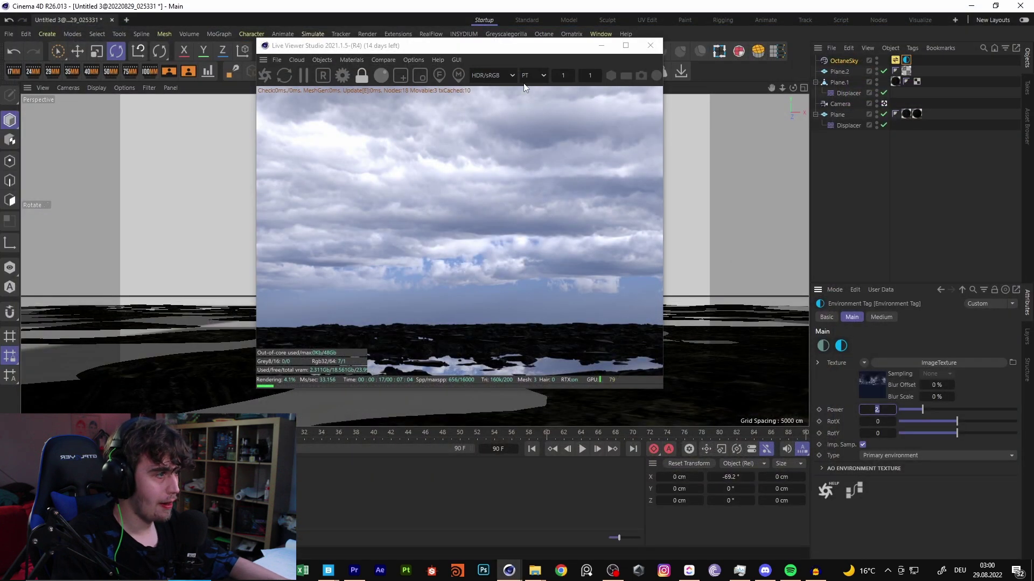
Return to Cinema 4D and add the three Aset_nature_rock_M rocks from the Gray rocks asset category to the scene.
{"action": "double_click", "coordinate": [498, 49]}
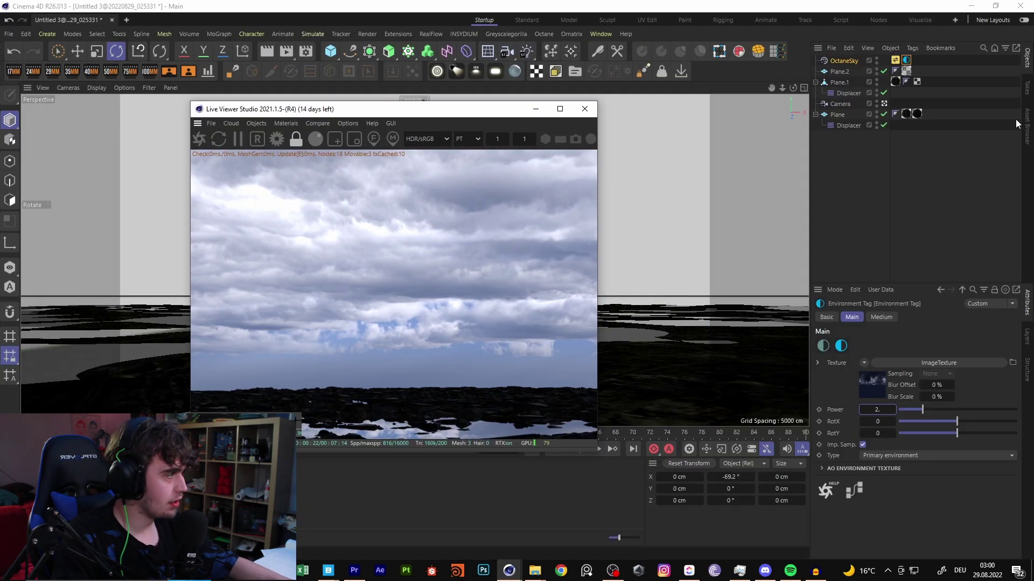
{"action": "left_click", "coordinate": [1026, 126]}
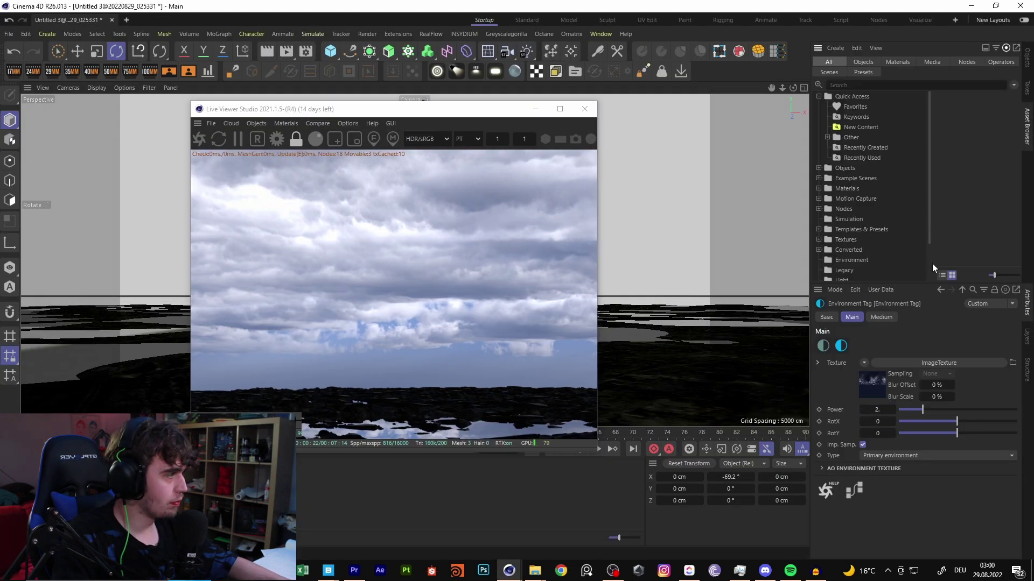
{"action": "left_click", "coordinate": [856, 85]}
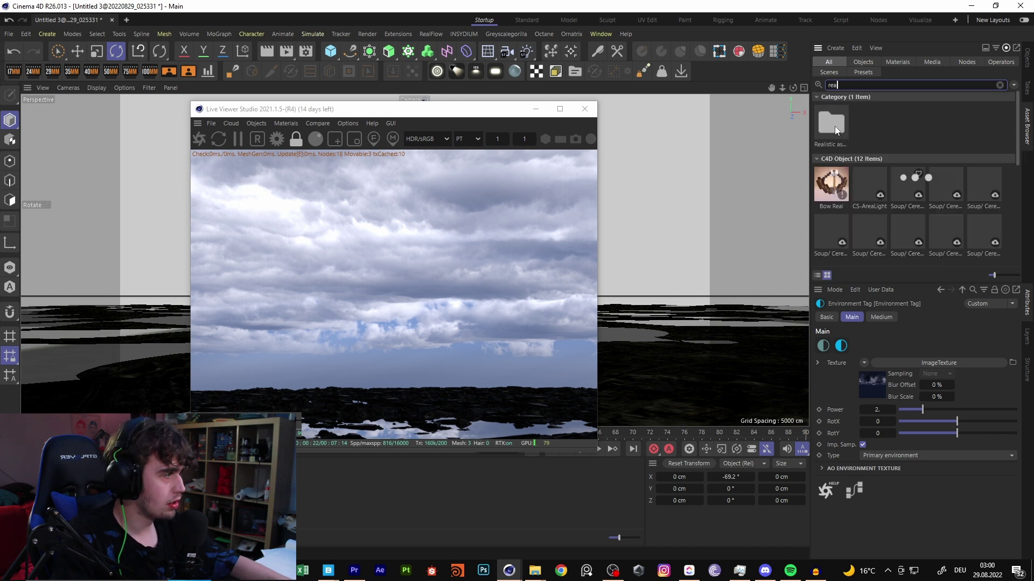
{"action": "left_click", "coordinate": [999, 85]}
{"action": "scroll", "coordinate": [971, 171], "scroll_direction": "down", "scroll_amount": 3}
{"action": "double_click", "coordinate": [986, 160]}
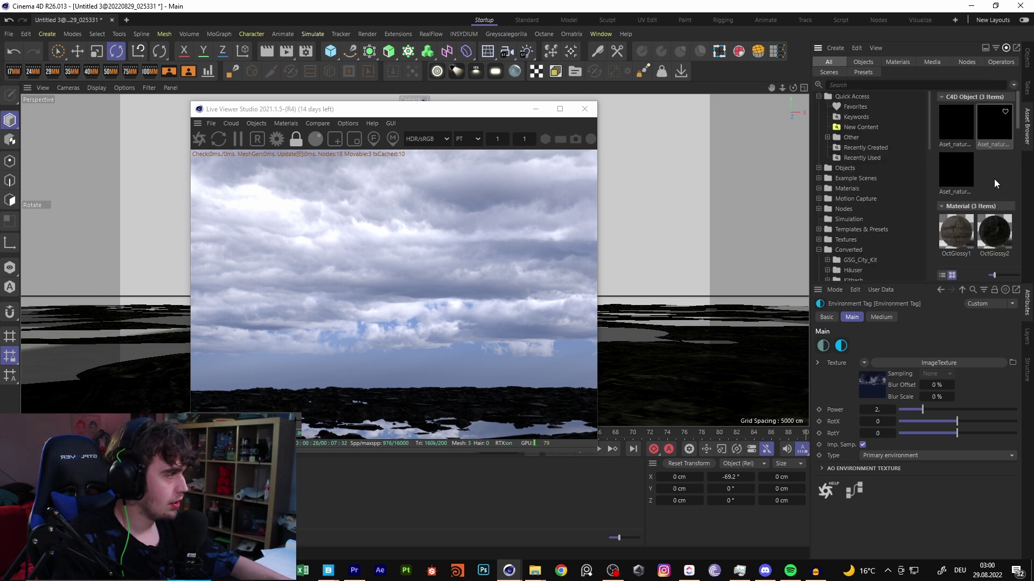
{"action": "left_click", "coordinate": [960, 125]}
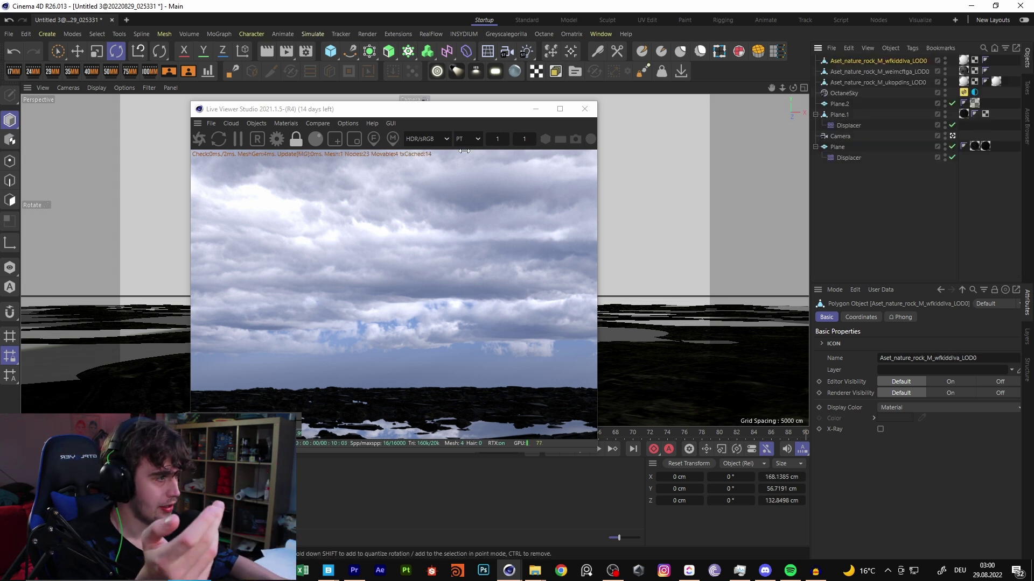
Dock the Live Viewer beside the perspective viewport so scene and render are seen together.
{"action": "left_click_drag", "start_coordinate": [431, 114], "coordinate": [874, 213]}
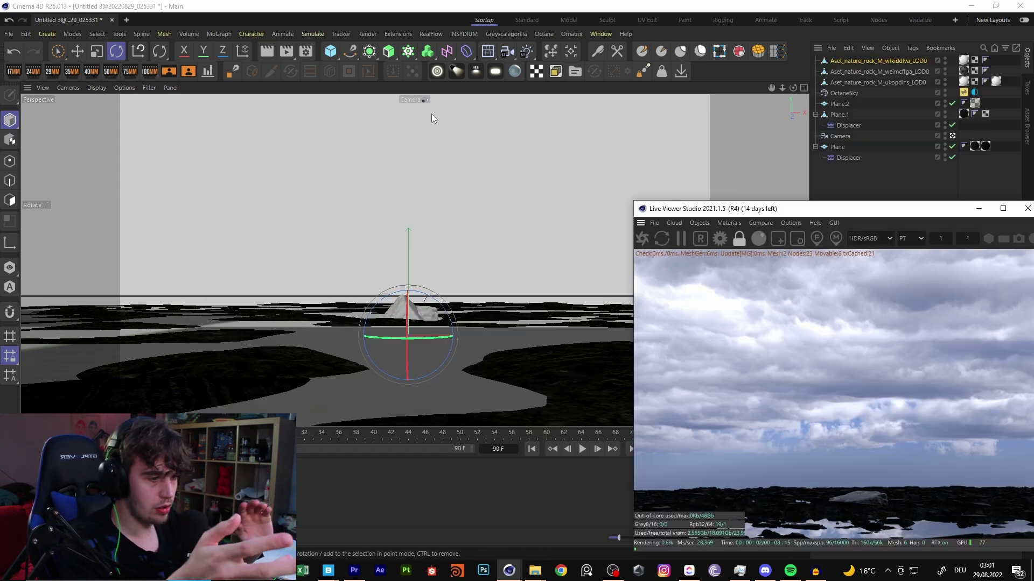
{"action": "left_click_drag", "start_coordinate": [641, 227], "coordinate": [797, 133]}
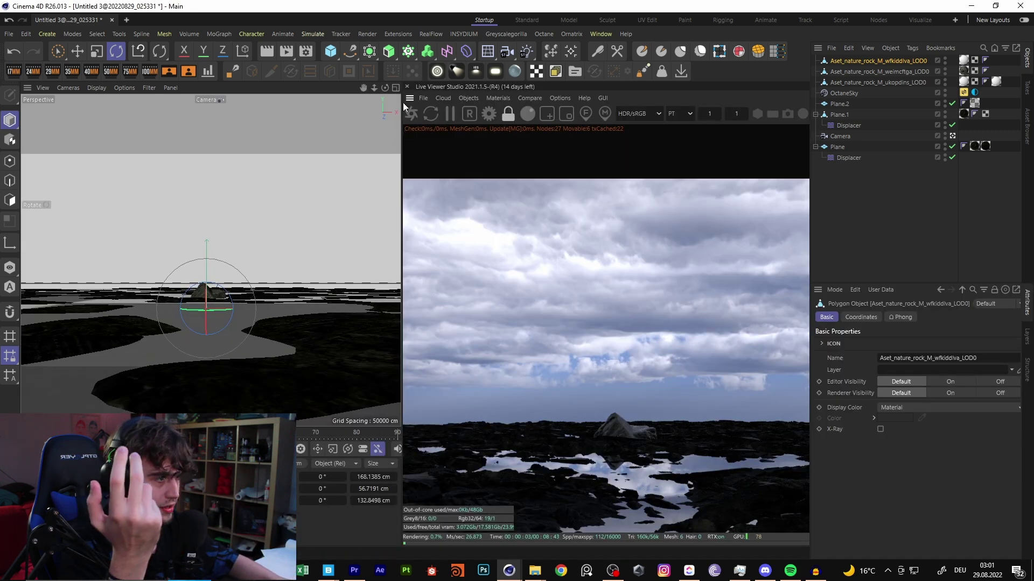
{"action": "left_click_drag", "start_coordinate": [408, 98], "coordinate": [393, 109]}
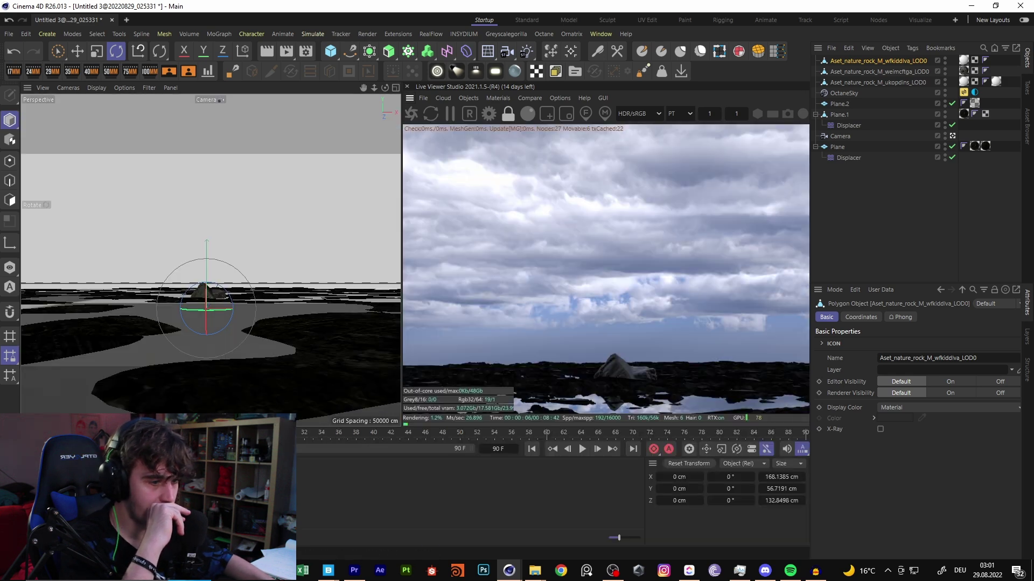
Examine the normal and displacement textures and their connections in the OctGlossy1 rock material's node graph.
{"action": "double_click", "coordinate": [266, 486]}
{"action": "left_click", "coordinate": [119, 301]}
{"action": "left_click", "coordinate": [116, 303]}
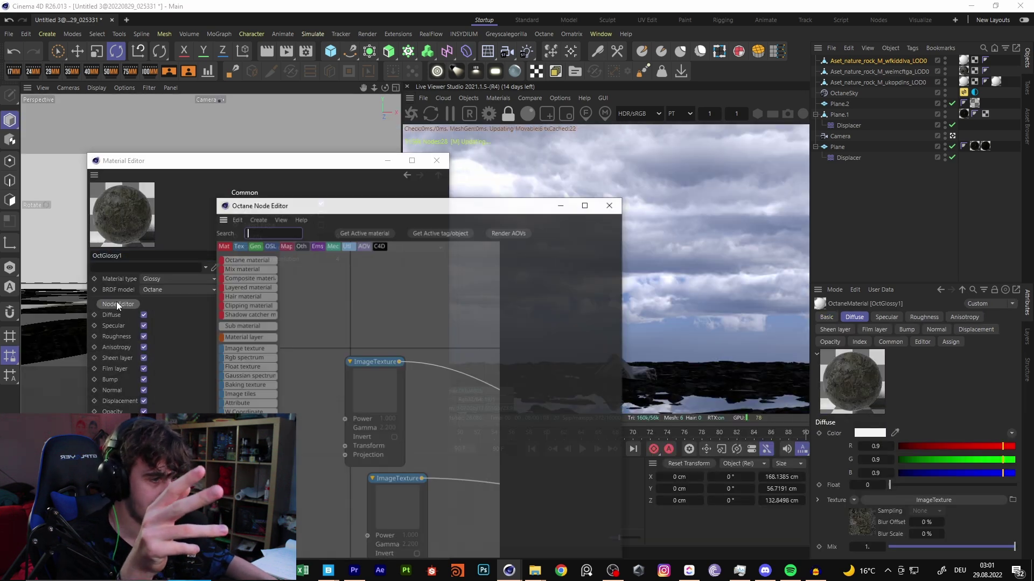
{"action": "left_click", "coordinate": [584, 203]}
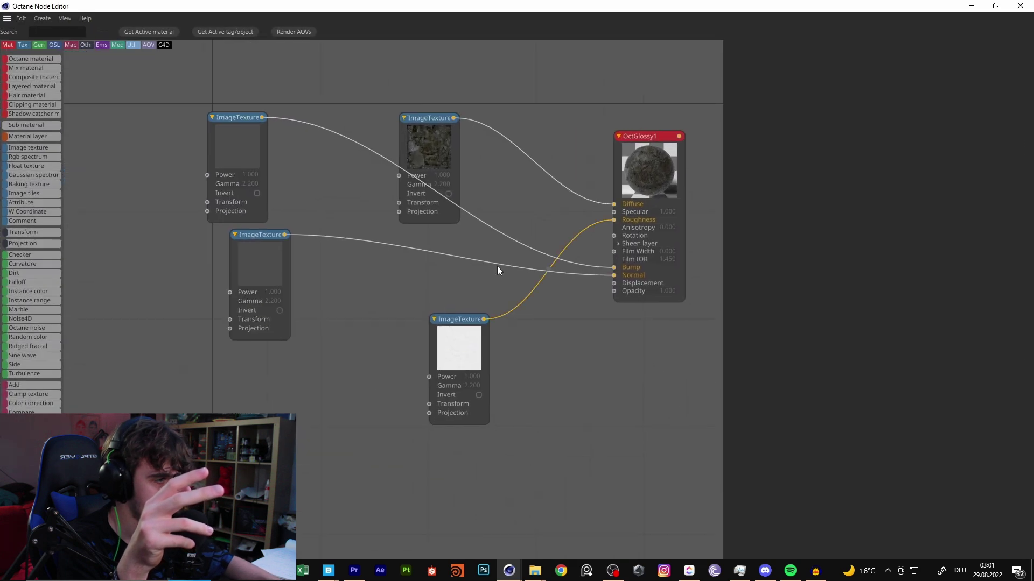
{"action": "left_click_drag", "start_coordinate": [272, 254], "coordinate": [287, 299]}
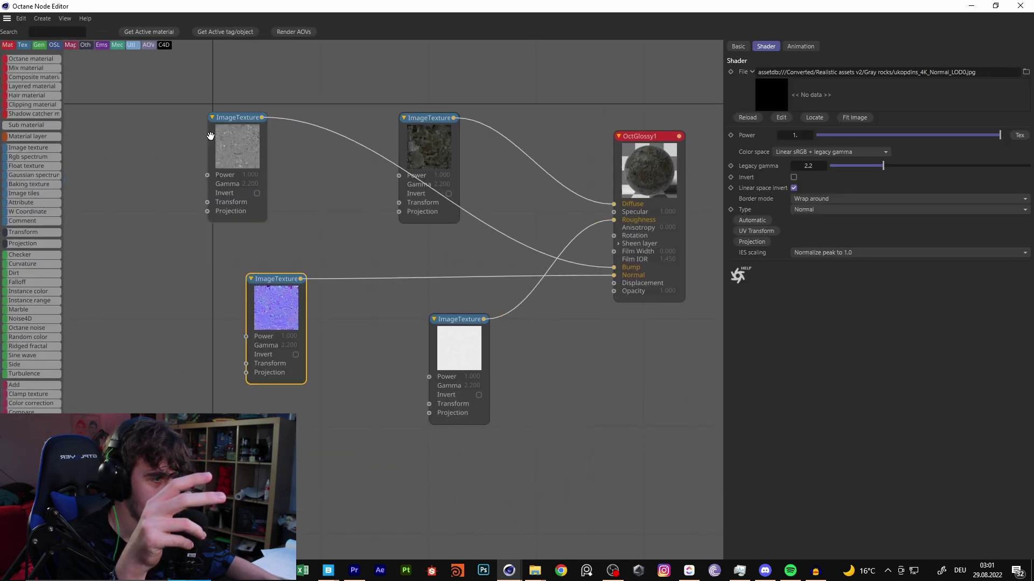
{"action": "left_click_drag", "start_coordinate": [210, 136], "coordinate": [197, 160]}
{"action": "left_click_drag", "start_coordinate": [981, 72], "coordinate": [946, 66]}
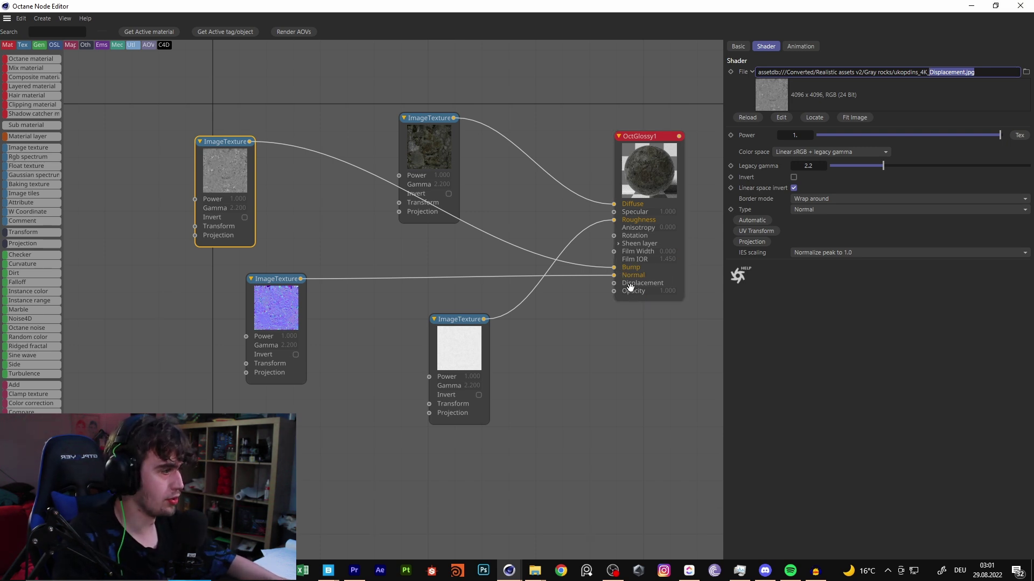
{"action": "left_click", "coordinate": [1020, 6]}
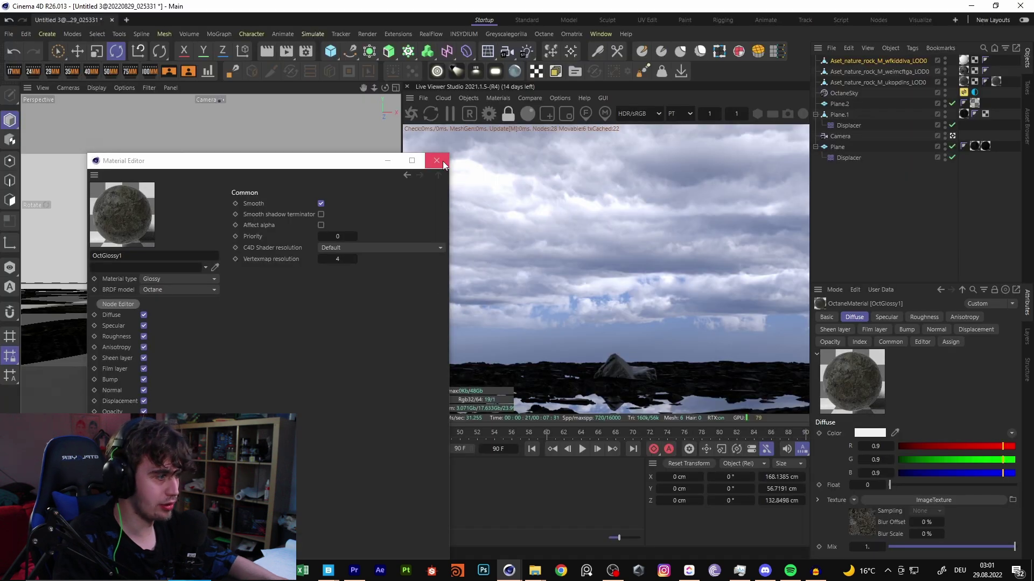
{"action": "left_click", "coordinate": [436, 161]}
Scale the wfkiddiva rock up to about 899 × 303 × 710 cm and rotate its heading to 35.2°.
{"action": "left_click", "coordinate": [97, 52]}
{"action": "left_click_drag", "start_coordinate": [129, 172], "coordinate": [373, 199]}
{"action": "key", "text": "r"}
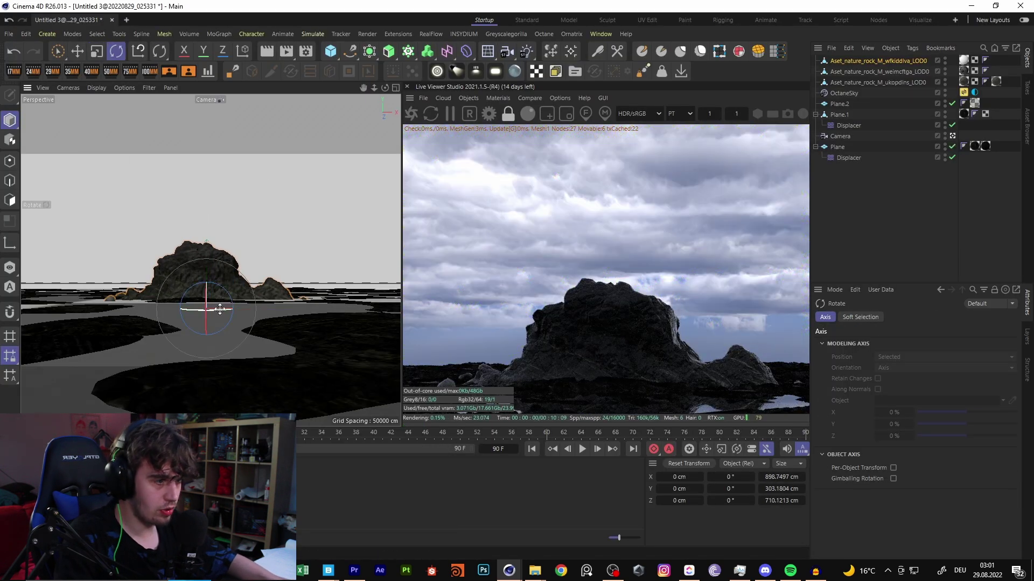
{"action": "left_click_drag", "start_coordinate": [219, 309], "coordinate": [307, 312]}
Lower the specular float to about 0.09 on all three rock materials together.
{"action": "double_click", "coordinate": [178, 490]}
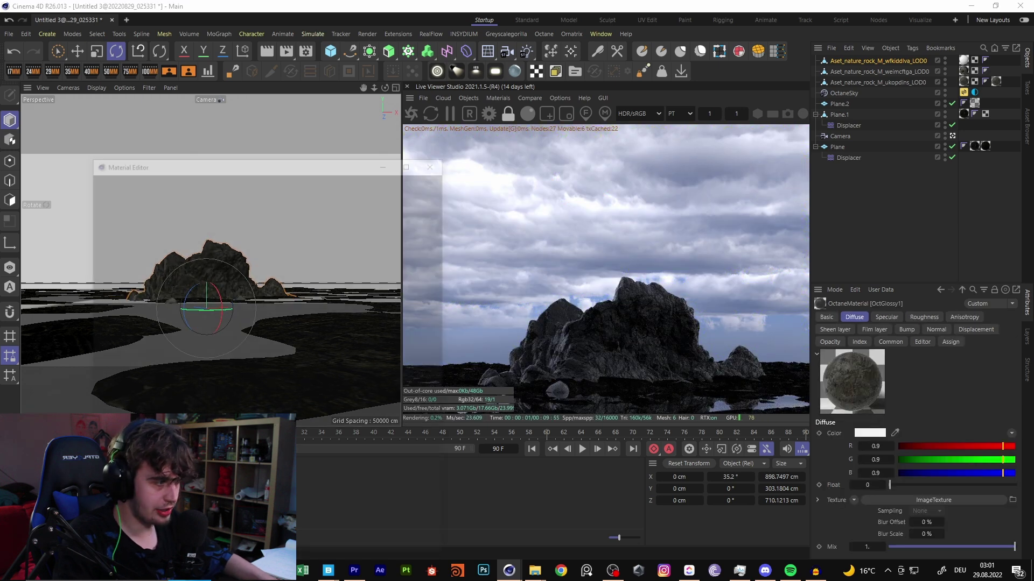
{"action": "left_click", "coordinate": [123, 327]}
{"action": "left_click_drag", "start_coordinate": [324, 252], "coordinate": [302, 253]}
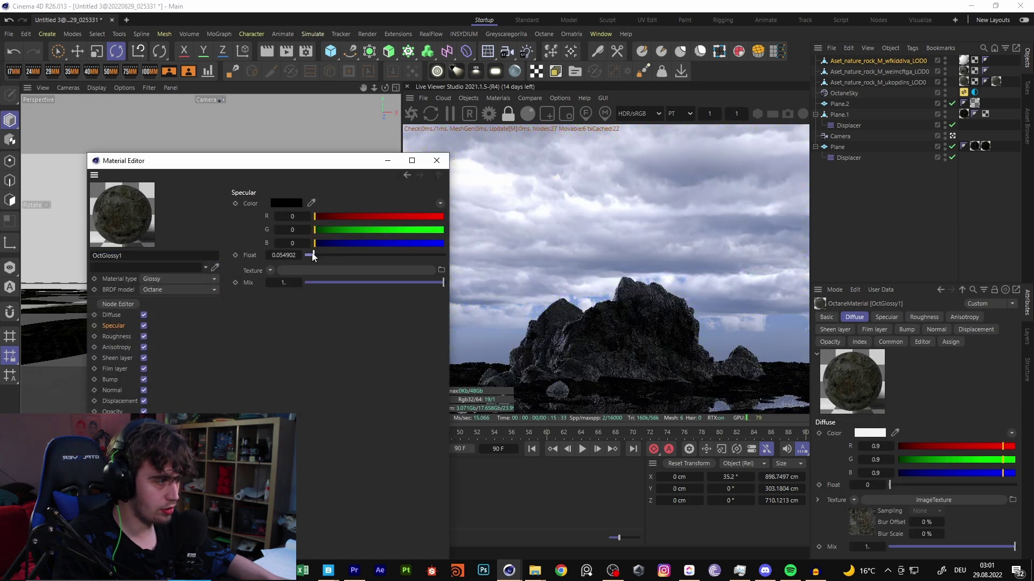
{"action": "left_click", "coordinate": [124, 490], "text": "shift"}
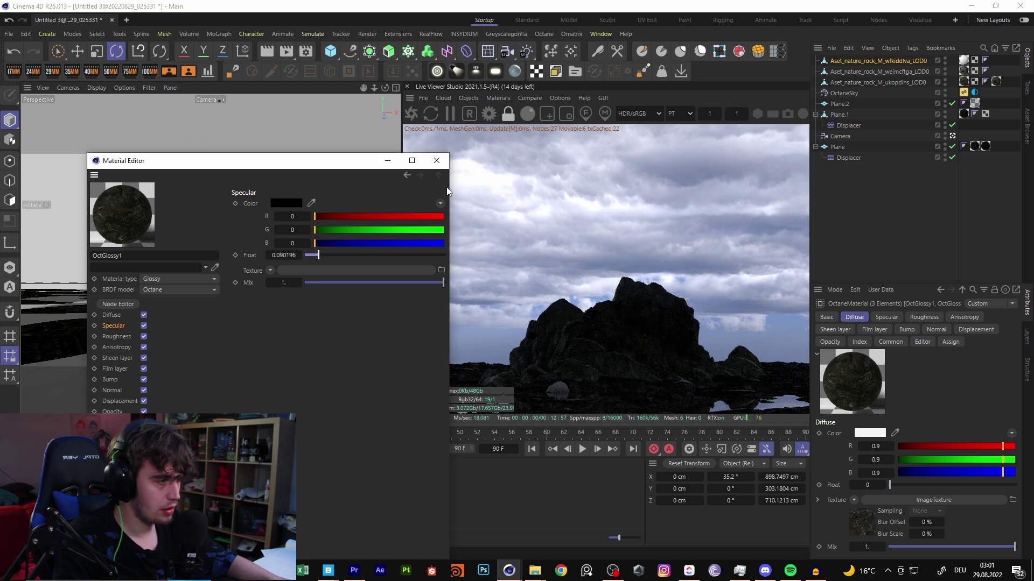
{"action": "left_click", "coordinate": [436, 160]}
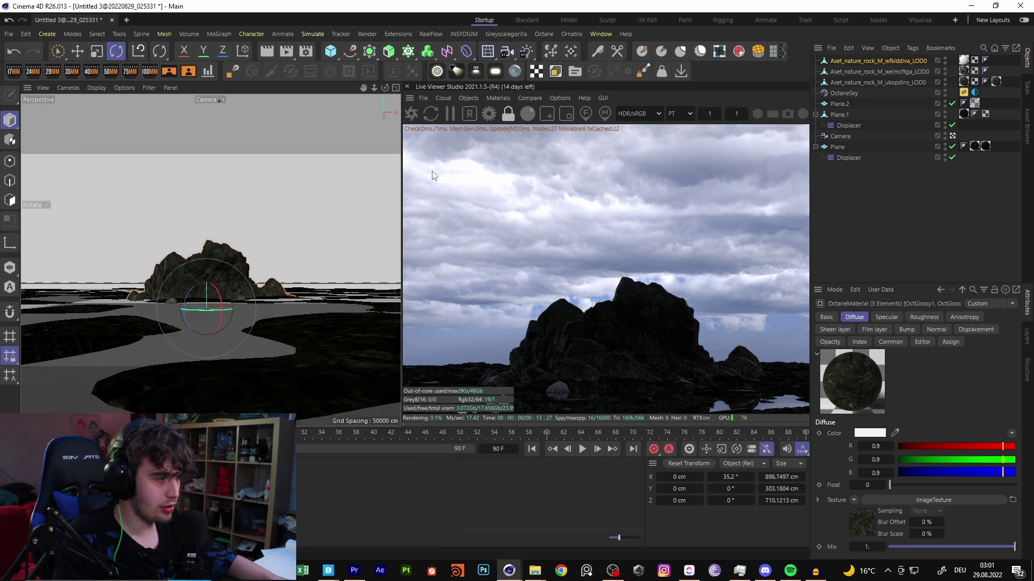
Place the large rock left of the water channel and a copy on the right, turned to 134.4° and scaled to about 777 cm wide.
{"action": "left_click", "coordinate": [224, 282]}
{"action": "left_click_drag", "start_coordinate": [264, 219], "coordinate": [403, 233]}
{"action": "left_click", "coordinate": [115, 52]}
{"action": "left_click_drag", "start_coordinate": [333, 305], "coordinate": [377, 302]}
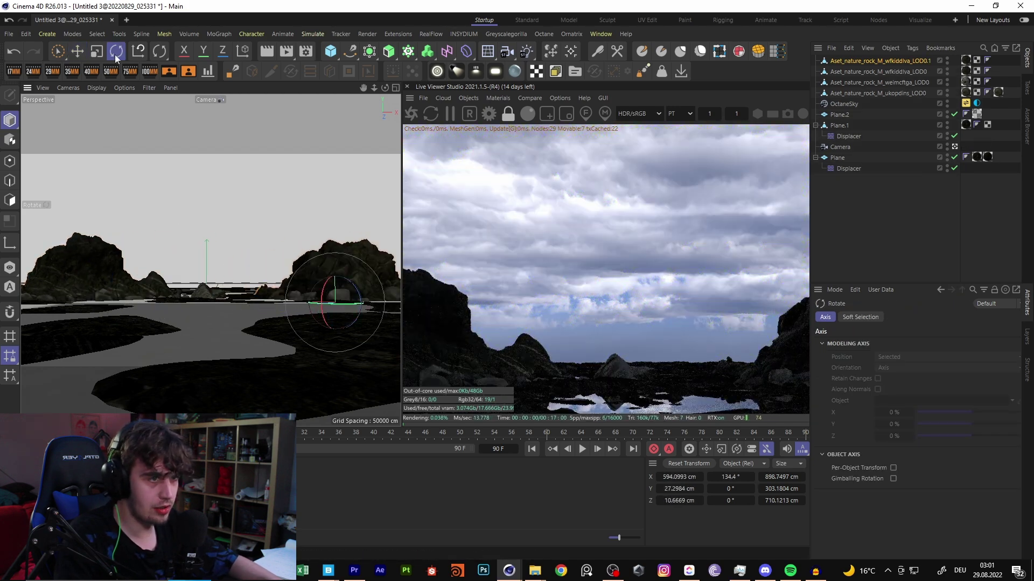
{"action": "key", "text": "t"}
{"action": "left_click_drag", "start_coordinate": [296, 160], "coordinate": [73, 77]}
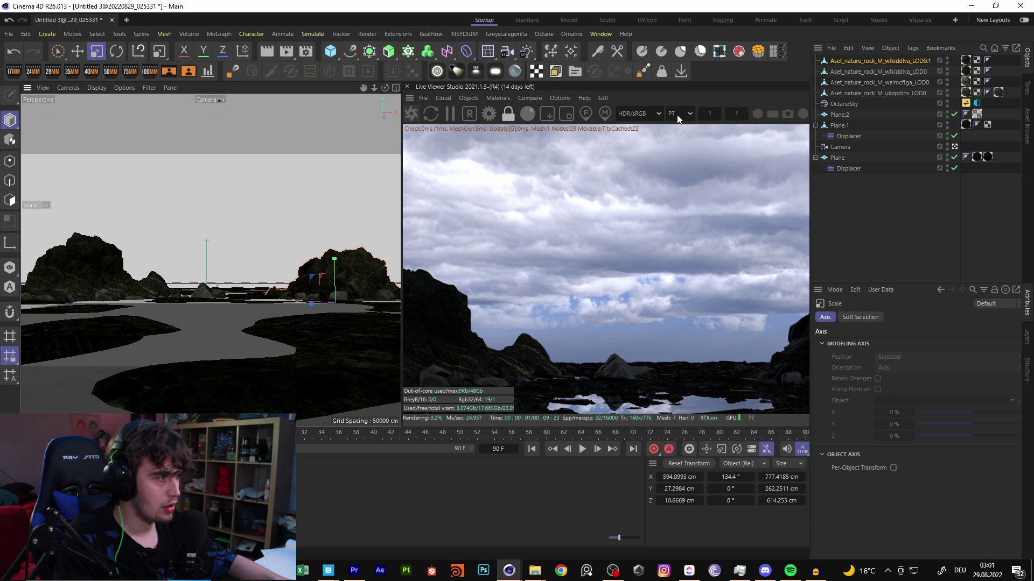
Reduce the Live Viewer resolution to 0.5 and place another copy of the right-hand rock farther back, at about Z 702 cm.
{"action": "left_click", "coordinate": [700, 113]}
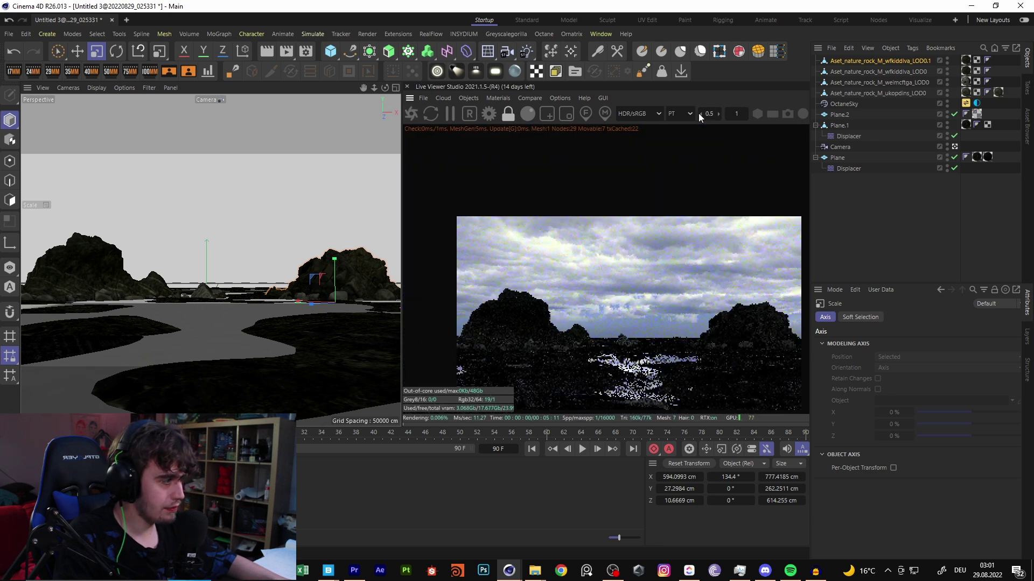
{"action": "key", "text": "e"}
{"action": "left_click_drag", "start_coordinate": [318, 234], "coordinate": [324, 318], "text": "ctrl"}
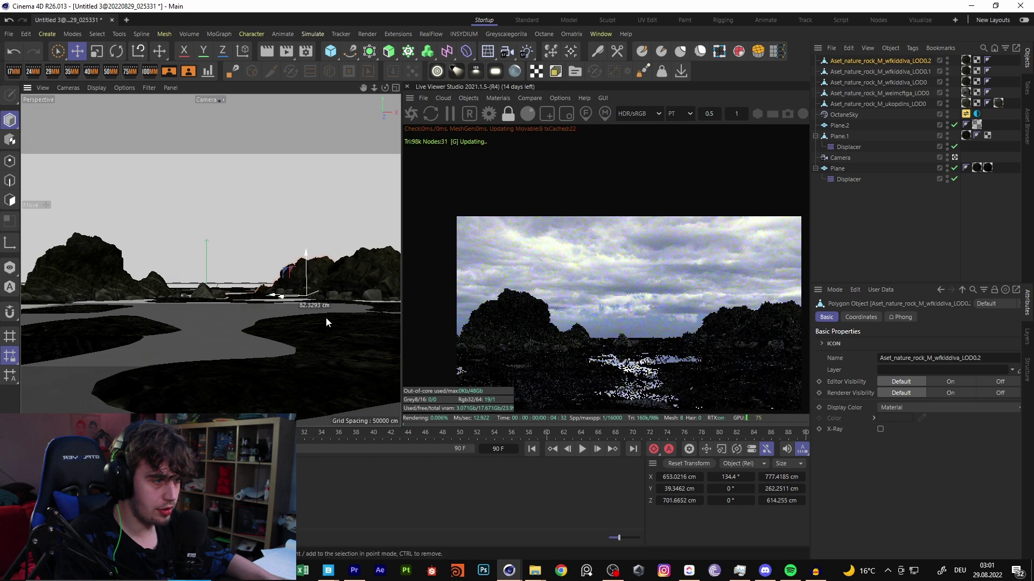
Scale the weimcftga rock to about 356 × 193 × 436 cm and place it in the right foreground at about Z -1032 cm.
{"action": "left_click", "coordinate": [207, 293]}
{"action": "left_click", "coordinate": [98, 53]}
{"action": "left_click_drag", "start_coordinate": [80, 132], "coordinate": [126, 133]}
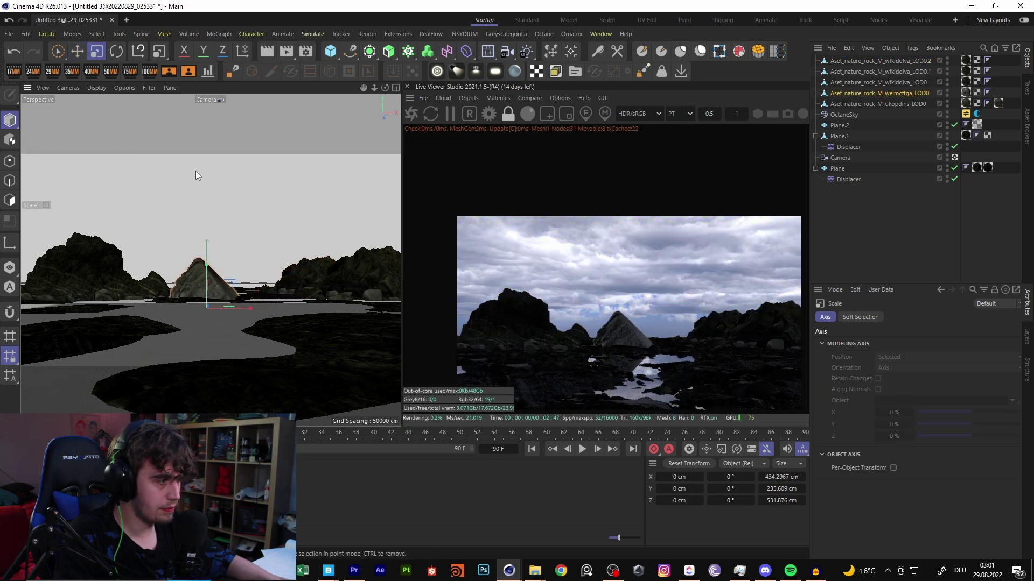
{"action": "left_click_drag", "start_coordinate": [196, 170], "coordinate": [180, 161]}
{"action": "left_click_drag", "start_coordinate": [190, 301], "coordinate": [237, 257]}
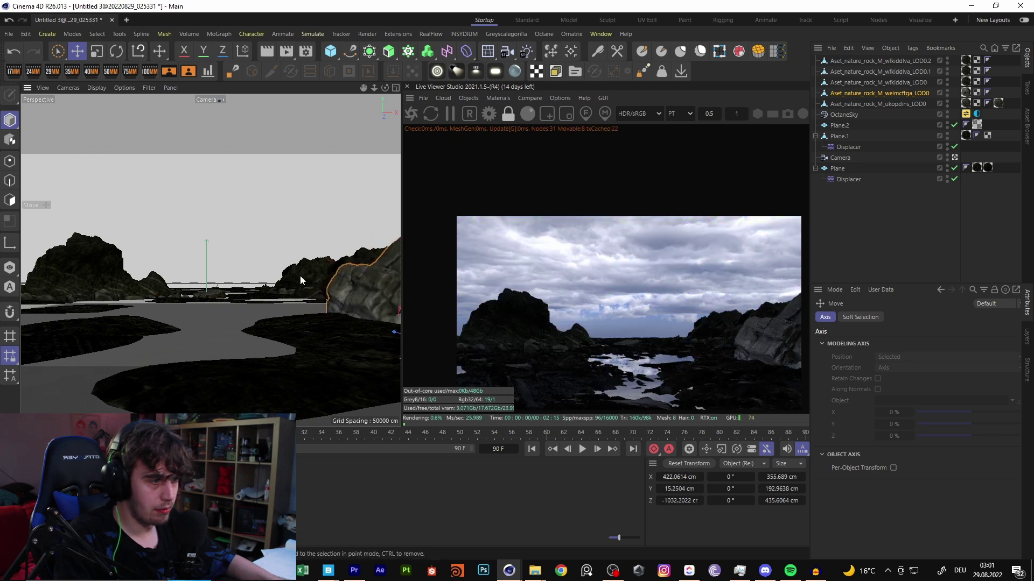
Paste another wfkiddiva rock, rotate it, and place it behind the left rock at about X -384, Z 681 cm.
{"action": "key", "text": "ctrl+v"}
{"action": "key", "text": "r"}
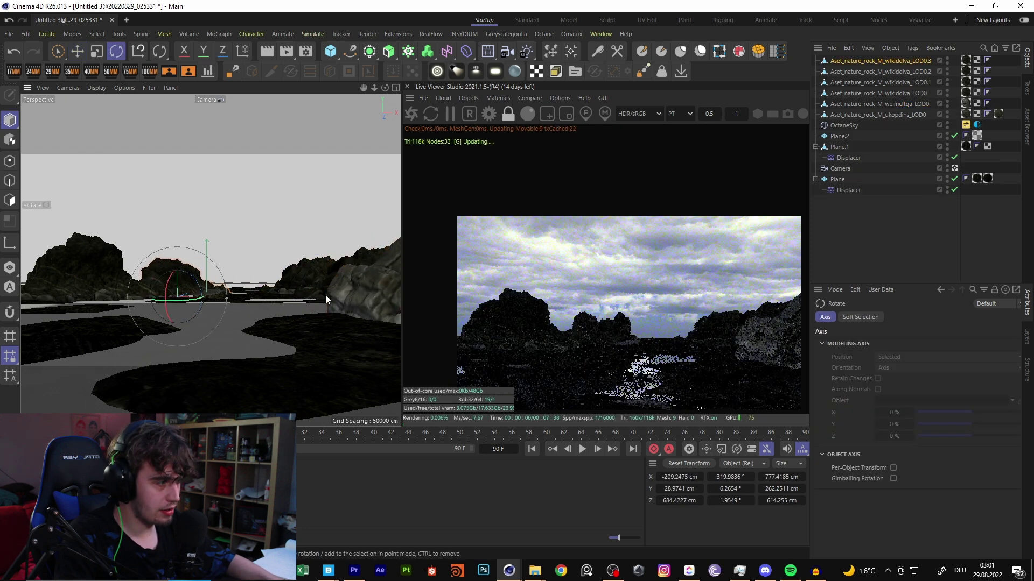
{"action": "left_click_drag", "start_coordinate": [325, 295], "coordinate": [383, 290]}
{"action": "left_click", "coordinate": [77, 52]}
{"action": "left_click_drag", "start_coordinate": [279, 147], "coordinate": [247, 147]}
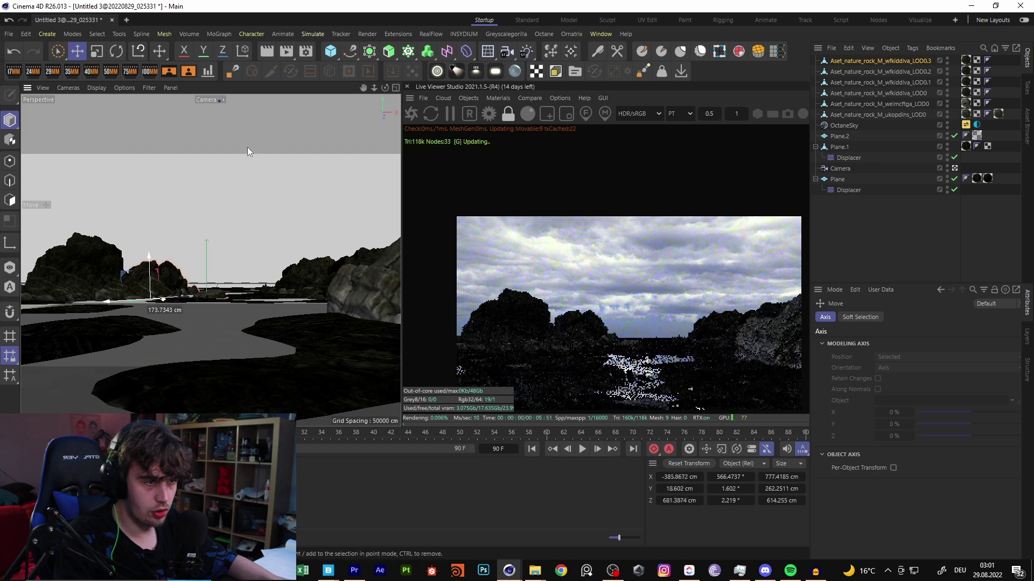
Scale the ukopdins rock to about 495 × 161 × 412 cm, move it into the background, and add a neighbouring copy rotated to 94.8°.
{"action": "left_click", "coordinate": [214, 299]}
{"action": "left_click", "coordinate": [98, 51]}
{"action": "left_click_drag", "start_coordinate": [146, 106], "coordinate": [226, 180]}
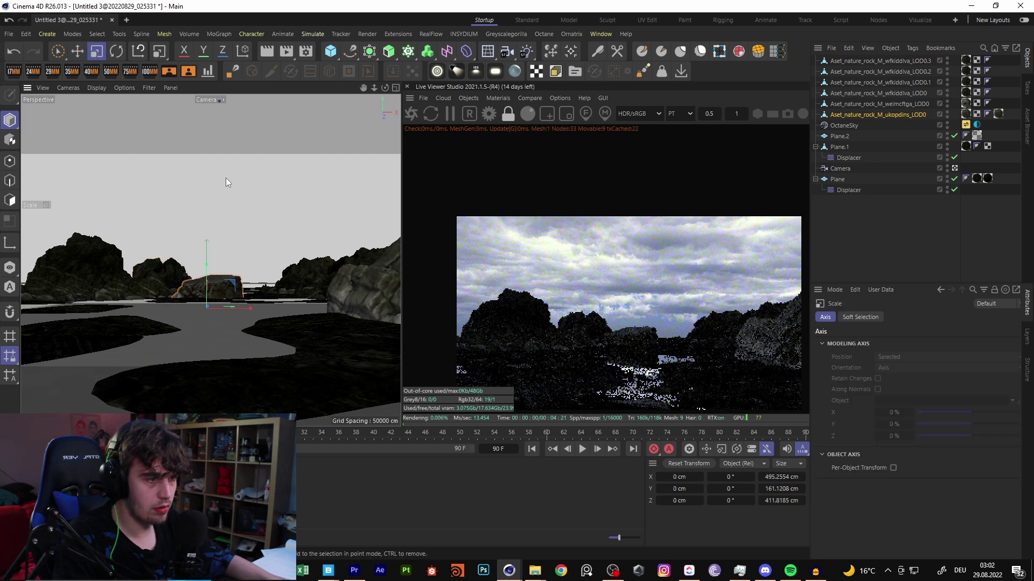
{"action": "left_click", "coordinate": [79, 52]}
{"action": "left_click_drag", "start_coordinate": [204, 306], "coordinate": [396, 299], "text": "ctrl"}
{"action": "key", "text": "r"}
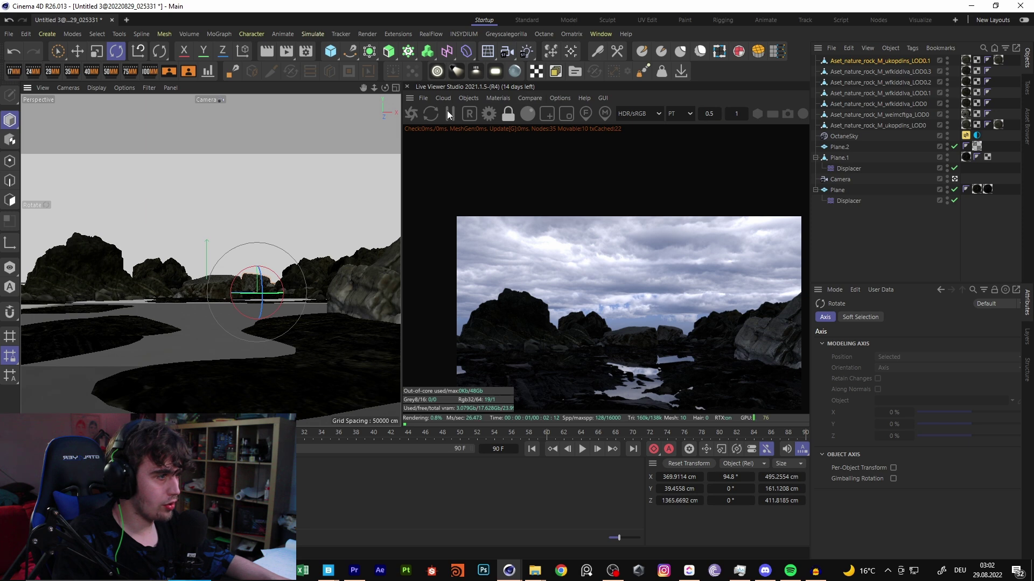
Move the large left rock outward to about X -664 cm to widen the view between the rocks.
{"action": "middle_click_drag", "start_coordinate": [655, 320], "coordinate": [646, 265]}
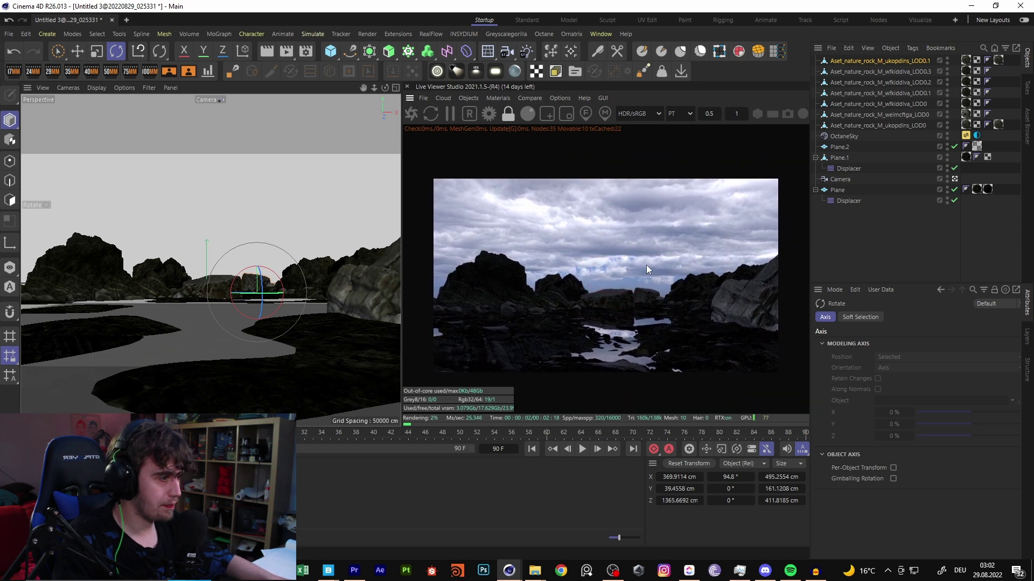
{"action": "left_click", "coordinate": [115, 272]}
{"action": "left_click_drag", "start_coordinate": [245, 256], "coordinate": [156, 166]}
{"action": "key", "text": "ctrl+z"}
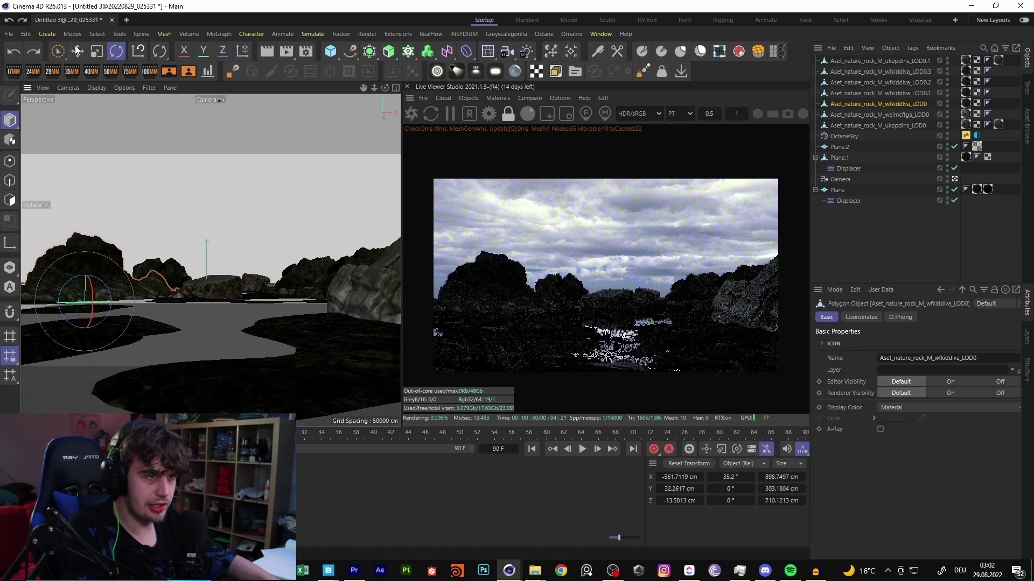
{"action": "key", "text": "e"}
{"action": "left_click_drag", "start_coordinate": [262, 193], "coordinate": [240, 192]}
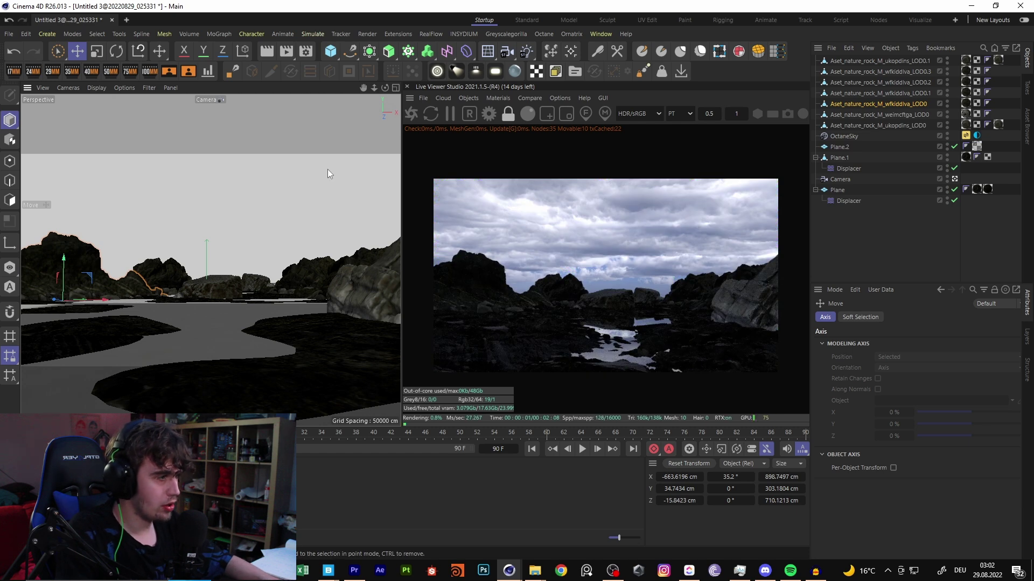
Add an Octane area light to the scene and raise it into the sky above the middle of the shore.
{"action": "left_click", "coordinate": [468, 98]}
{"action": "mouse_move", "coordinate": [505, 149]}
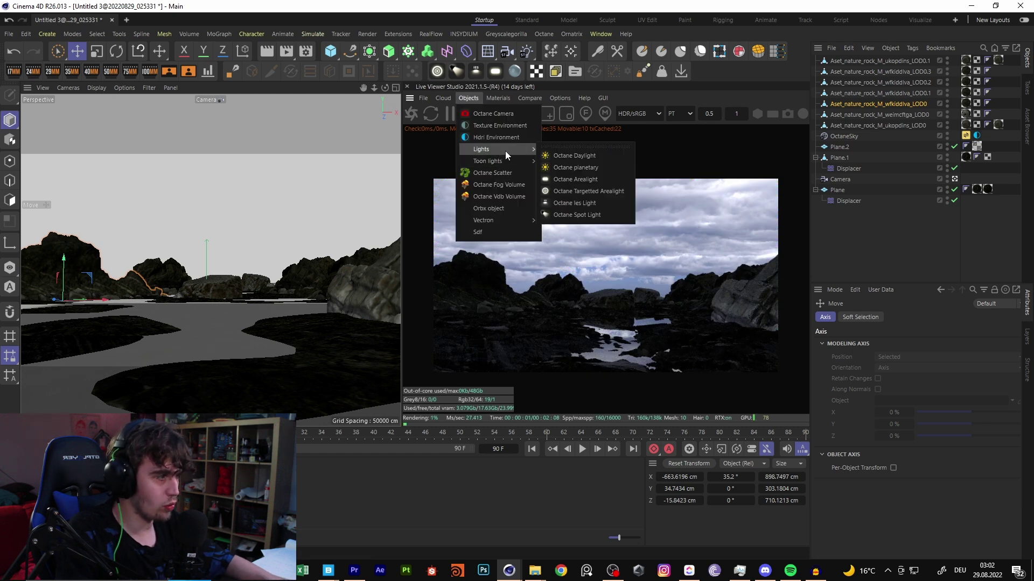
{"action": "left_click", "coordinate": [588, 179]}
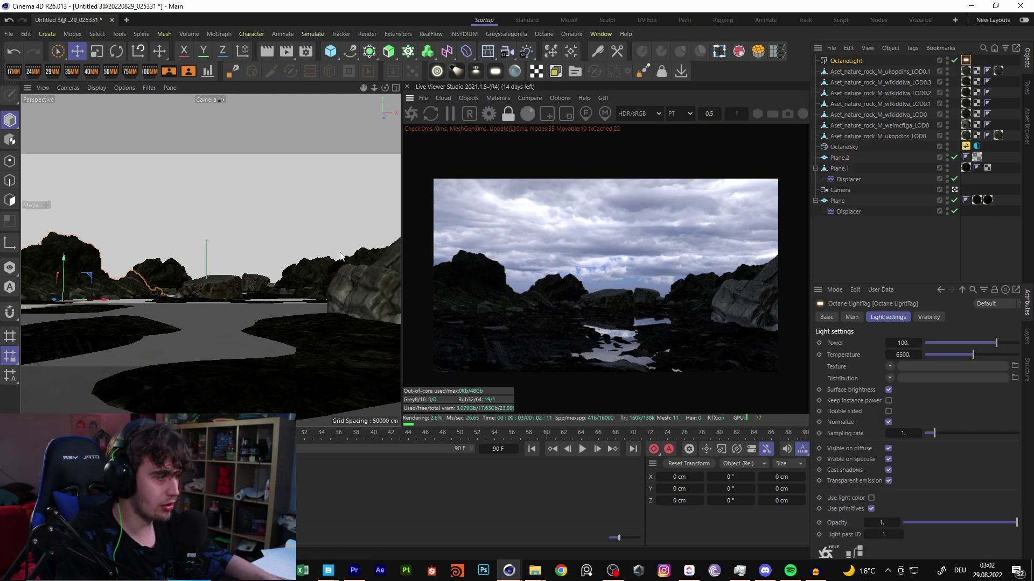
{"action": "left_click", "coordinate": [78, 53]}
{"action": "left_click_drag", "start_coordinate": [268, 205], "coordinate": [247, 133]}
Rotate the area light to about -119.8°, -17.7°, -22.5° and scale it up.
{"action": "key", "text": "r"}
{"action": "left_click_drag", "start_coordinate": [198, 233], "coordinate": [179, 217]}
{"action": "left_click_drag", "start_coordinate": [173, 253], "coordinate": [259, 196]}
{"action": "left_click", "coordinate": [96, 51]}
{"action": "left_click_drag", "start_coordinate": [159, 154], "coordinate": [208, 152]}
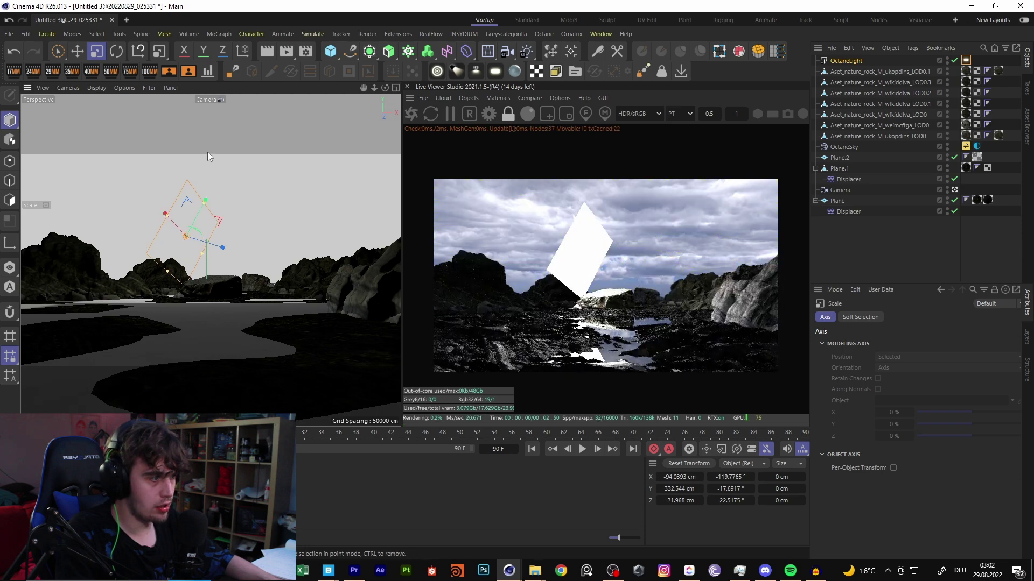
Move the area light to about X -151, Y 178, Z -373 cm and turn it to about -96.4°, -18.7°, -7.4°.
{"action": "left_click", "coordinate": [79, 53]}
{"action": "left_click_drag", "start_coordinate": [264, 174], "coordinate": [131, 100]}
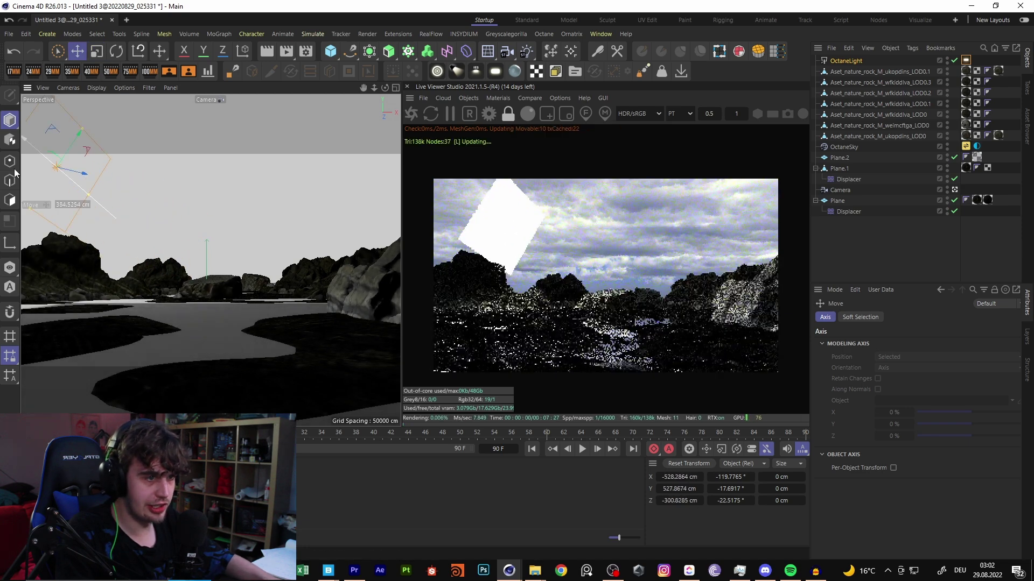
{"action": "left_click_drag", "start_coordinate": [211, 221], "coordinate": [326, 329]}
{"action": "left_click", "coordinate": [116, 52]}
{"action": "left_click_drag", "start_coordinate": [168, 274], "coordinate": [189, 293]}
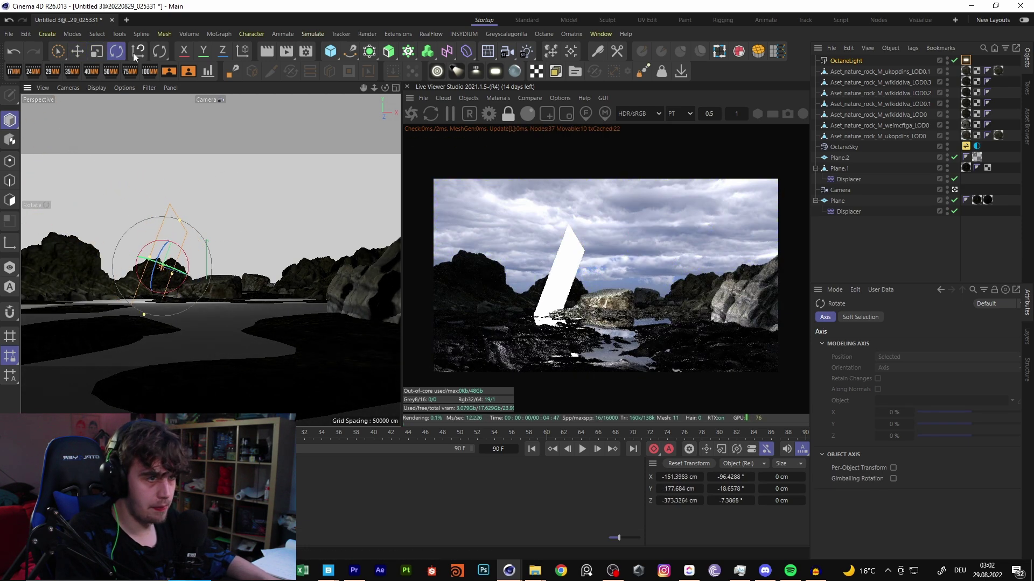
Move the area light to the upper left edge of the camera view, at about X -344, Y 319, Z -1196 cm.
{"action": "left_click", "coordinate": [80, 55]}
{"action": "left_click_drag", "start_coordinate": [221, 244], "coordinate": [253, 222]}
{"action": "left_click_drag", "start_coordinate": [181, 225], "coordinate": [102, 176]}
{"action": "left_click_drag", "start_coordinate": [162, 146], "coordinate": [44, 144]}
{"action": "left_click", "coordinate": [116, 52]}
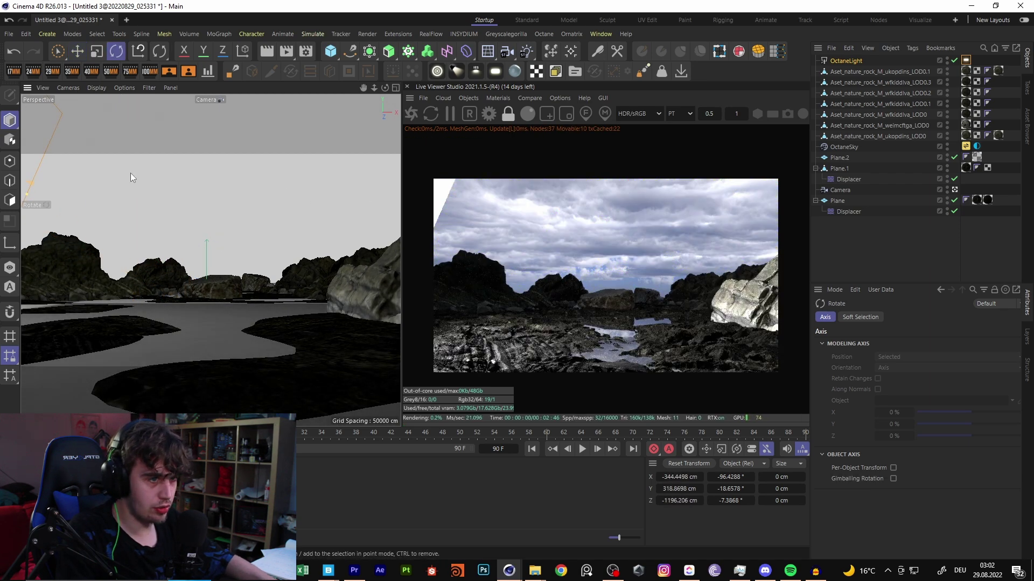
{"action": "left_click", "coordinate": [127, 189]}
{"action": "key", "text": "e"}
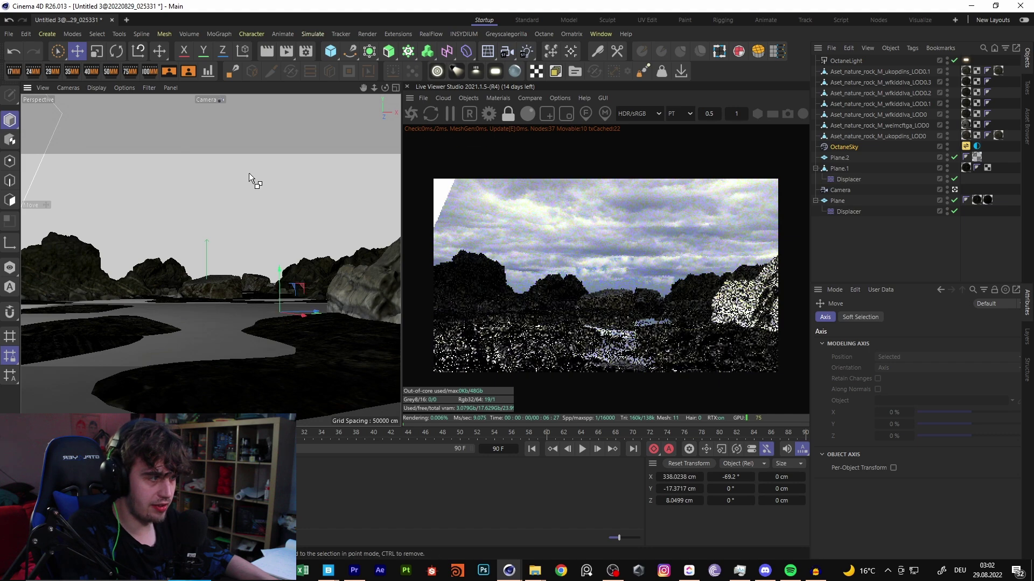
Rotate the area light to about -66.4°, -22.5°, 9.1° and move it out of the camera view to about X -199, Y 270, Z -1447 cm.
{"action": "left_click", "coordinate": [857, 62]}
{"action": "left_click_drag", "start_coordinate": [43, 147], "coordinate": [201, 203]}
{"action": "key", "text": "r"}
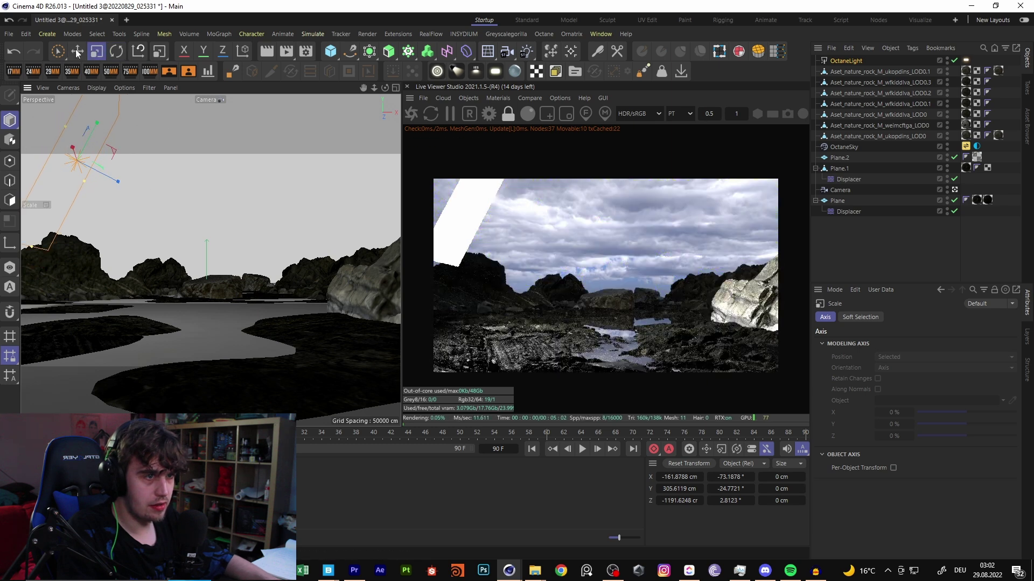
{"action": "key", "text": "e"}
{"action": "left_click", "coordinate": [114, 53]}
{"action": "left_click_drag", "start_coordinate": [85, 173], "coordinate": [124, 166]}
{"action": "left_click", "coordinate": [83, 53]}
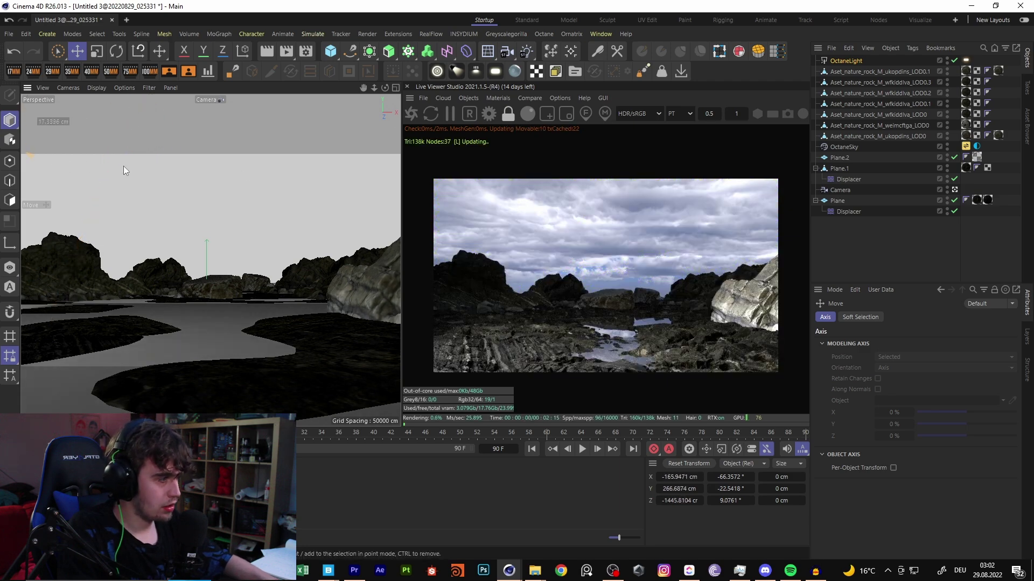
Set the area light's power to about 42.8 and its temperature to about 8974.
{"action": "left_click", "coordinate": [965, 60]}
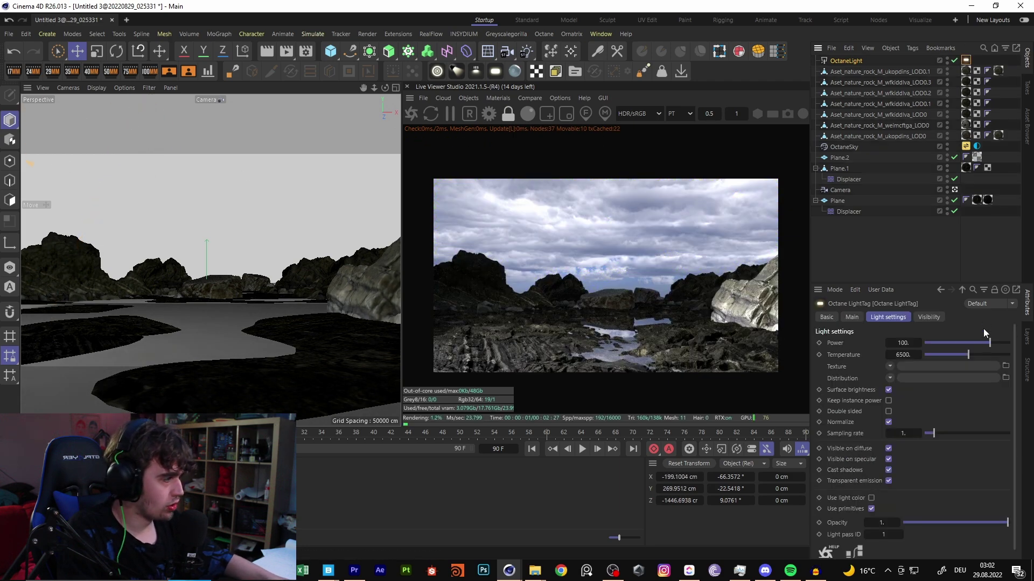
{"action": "mouse_move", "coordinate": [989, 343]}
{"action": "left_mouse_down"}
{"action": "mouse_move", "coordinate": [942, 350]}
{"action": "mouse_move", "coordinate": [1000, 360]}
{"action": "left_mouse_up"}
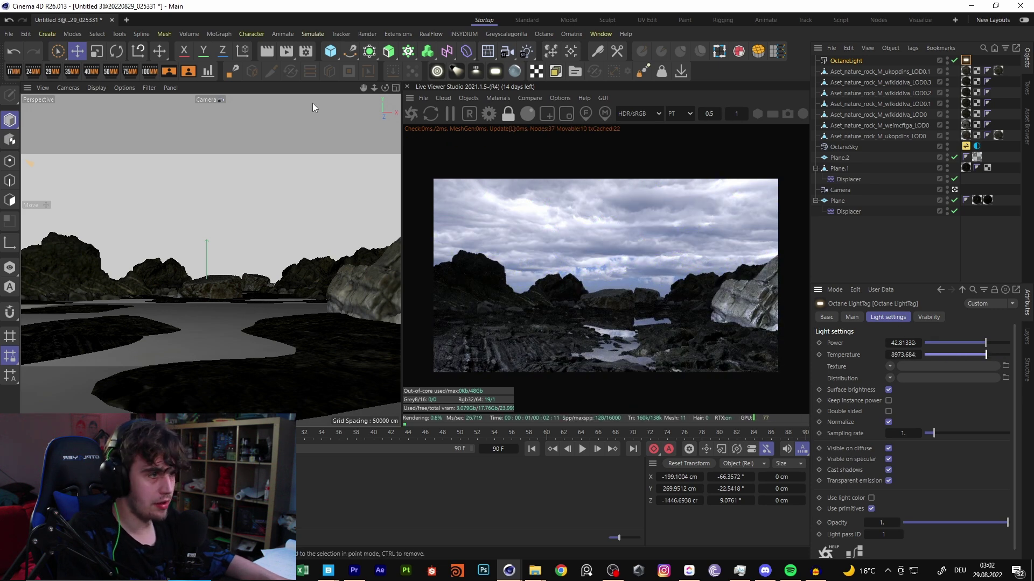
Add a cube and place it in the middle of the water at about X 8, Y 58, Z -826 cm.
{"action": "left_click", "coordinate": [327, 50]}
{"action": "left_click", "coordinate": [84, 50]}
{"action": "left_click_drag", "start_coordinate": [275, 204], "coordinate": [298, 132]}
{"action": "left_click_drag", "start_coordinate": [227, 249], "coordinate": [165, 348]}
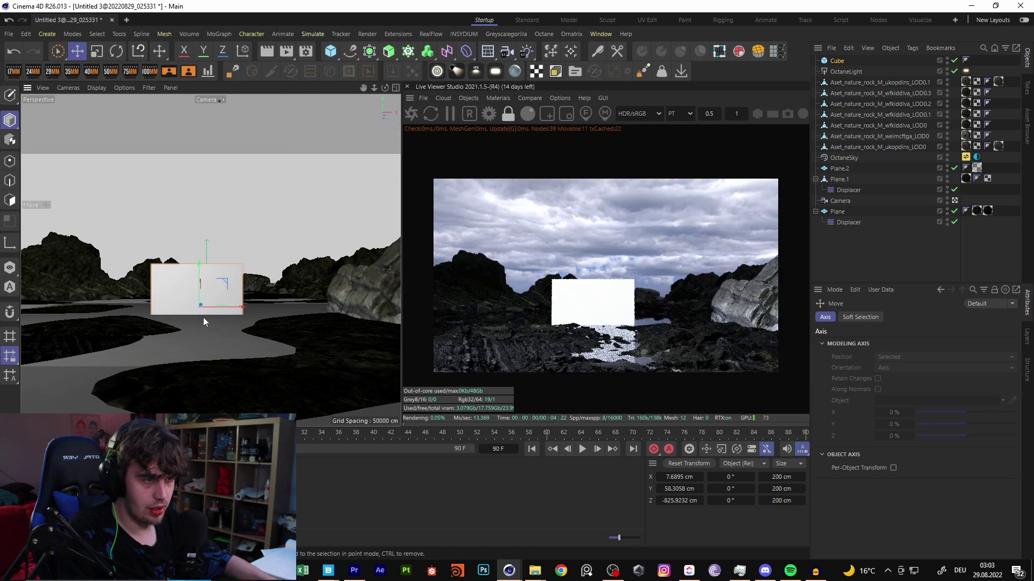
Rotate the cube to 56° and move it close to the camera at about X 49, Y 138, Z -1315 cm.
{"action": "key", "text": "r"}
{"action": "left_click_drag", "start_coordinate": [211, 309], "coordinate": [254, 263]}
{"action": "key", "text": "e"}
{"action": "left_click_drag", "start_coordinate": [183, 295], "coordinate": [311, 307]}
{"action": "left_click_drag", "start_coordinate": [303, 285], "coordinate": [211, 140]}
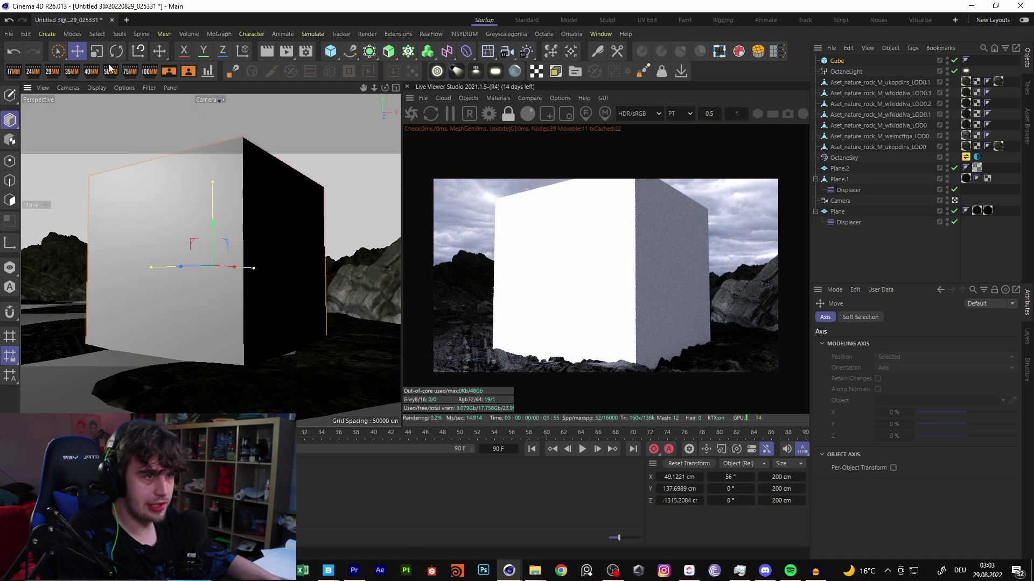